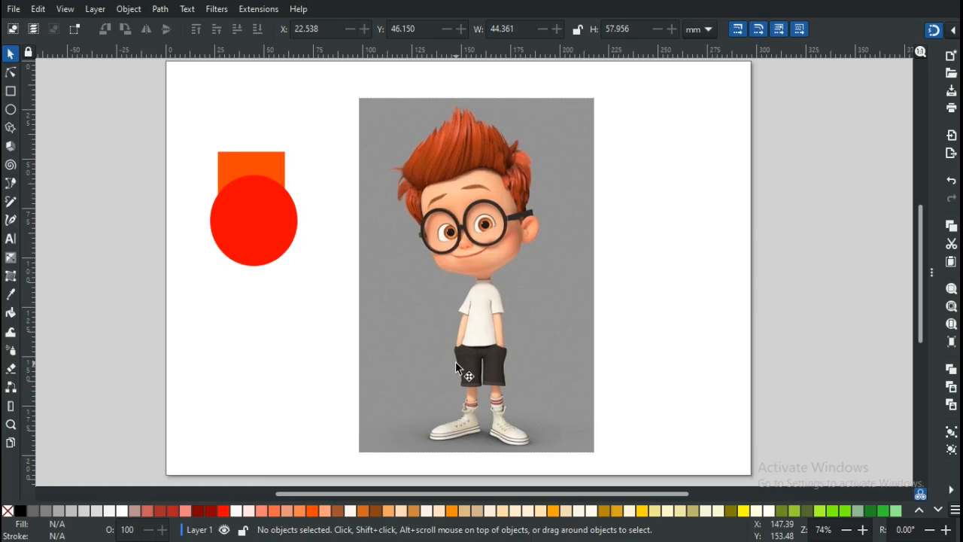
Move the cartoon character image slightly up on the page
left_click(460, 224)
left_click_drag(460, 223, 469, 218)
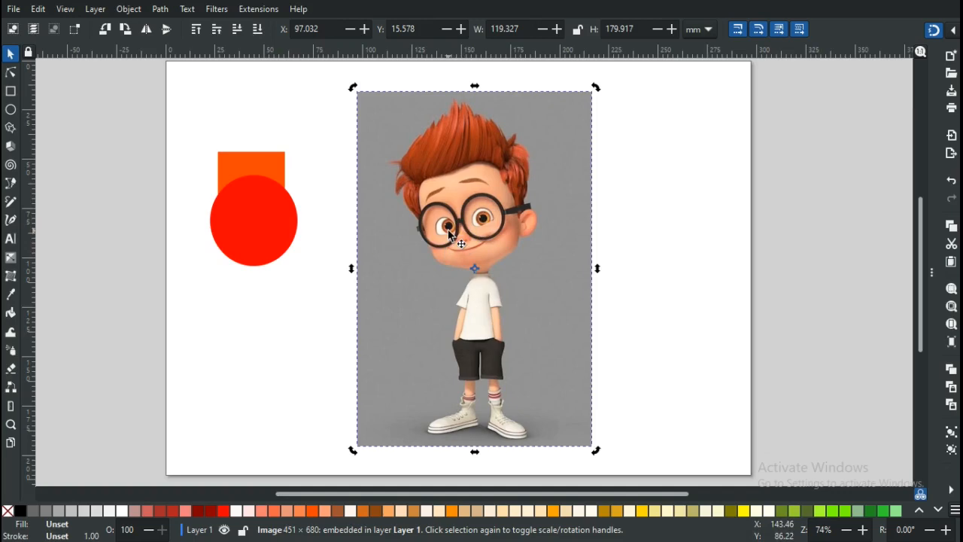
Move the red circle below the orange square and back over the square's lower part
left_click(239, 215)
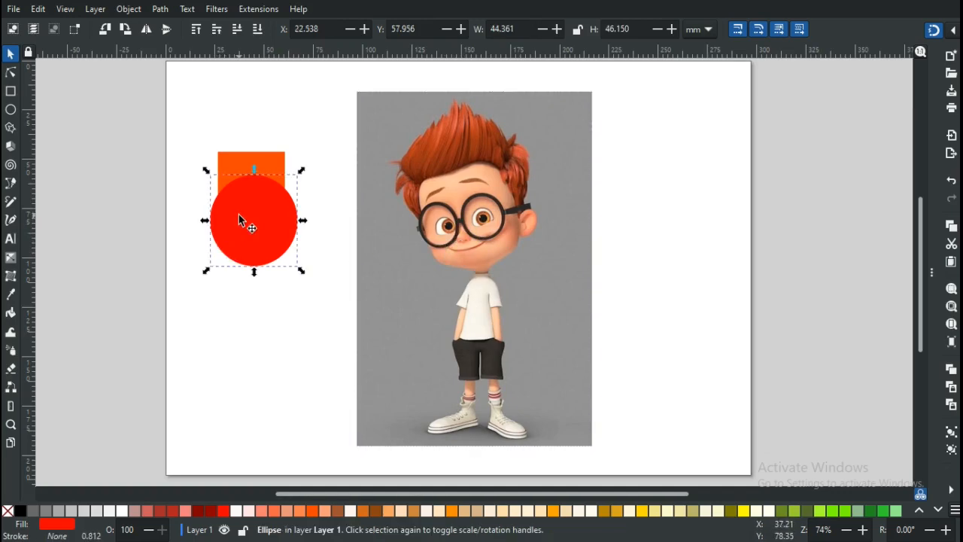
left_click_drag(247, 213, 243, 286)
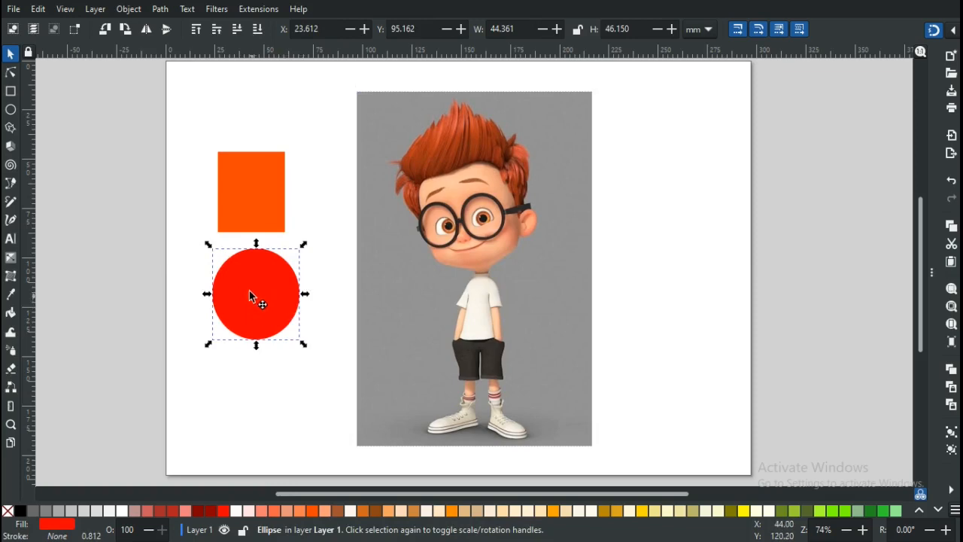
left_click_drag(252, 298, 243, 209)
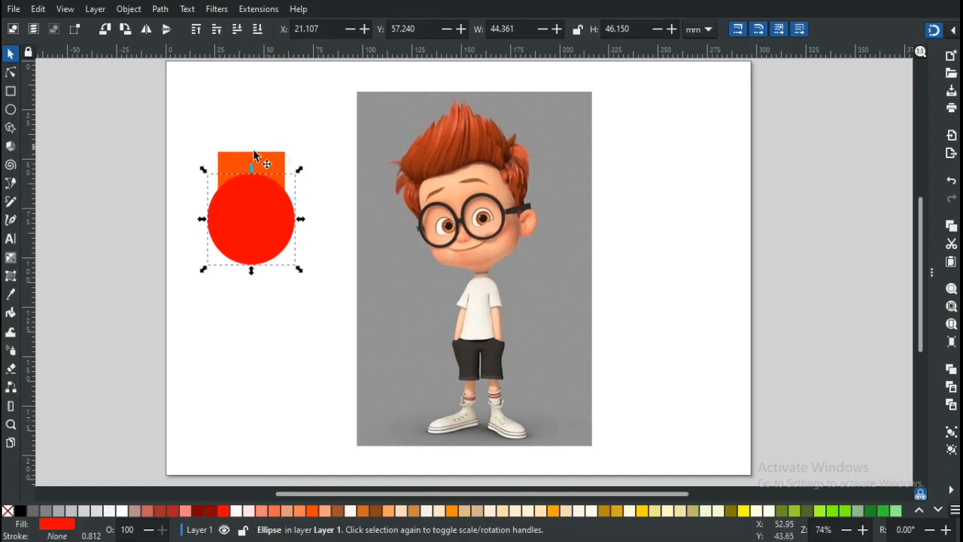
left_click(265, 342)
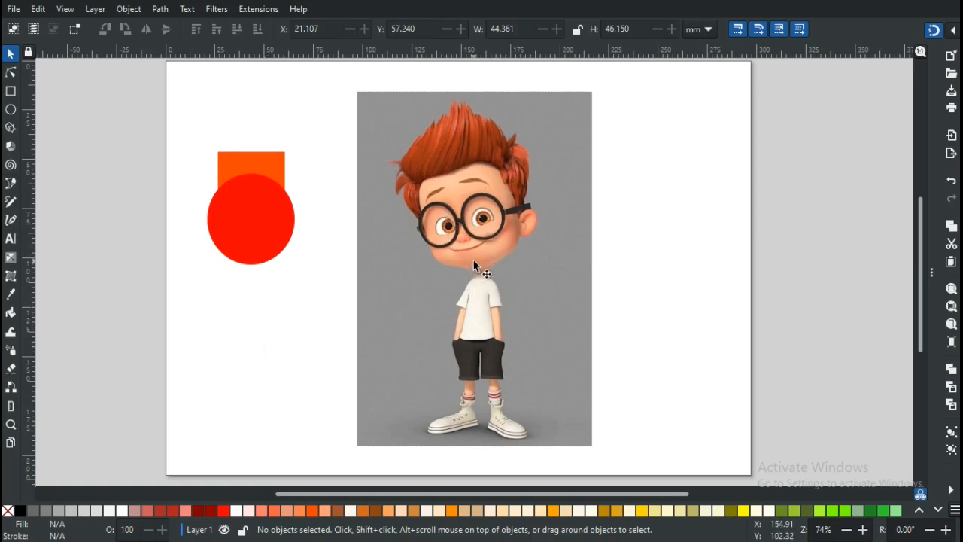
Place the red circle over the character's head and enlarge it to about 84 × 86 mm so it covers the head
left_click(242, 208)
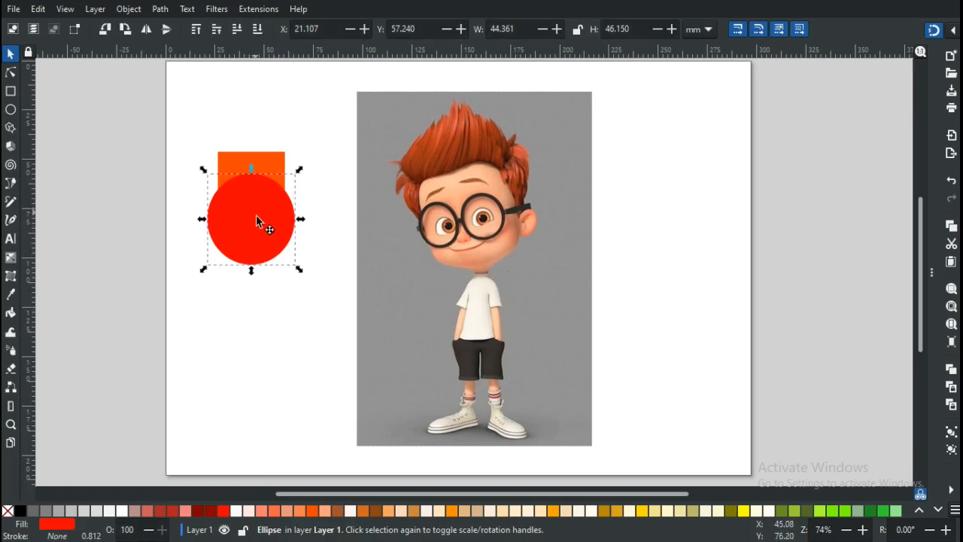
left_click_drag(243, 207, 435, 132)
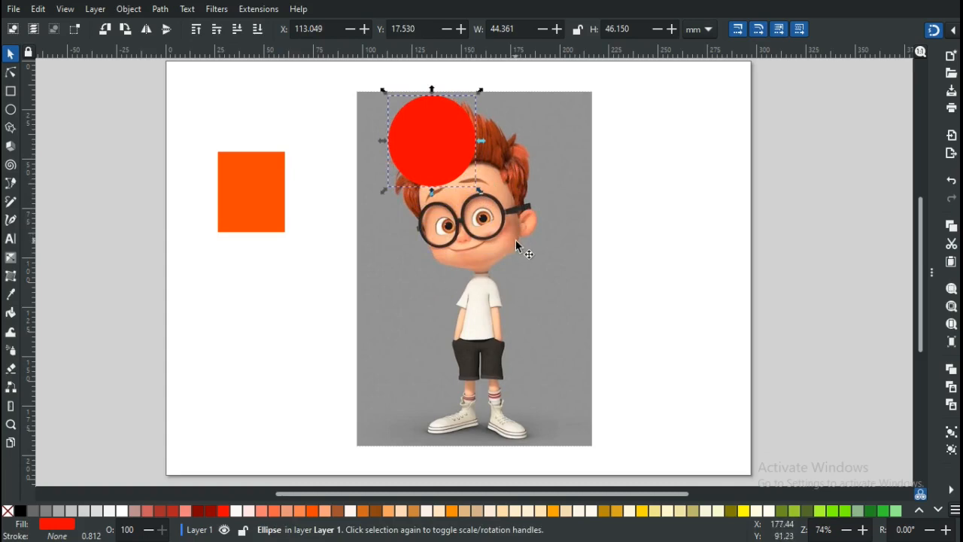
left_click_drag(479, 193, 557, 268)
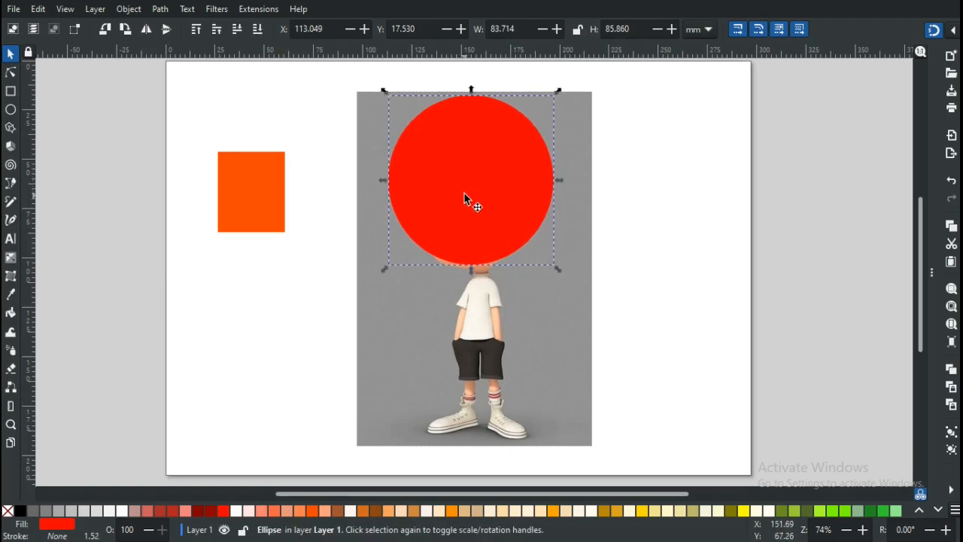
left_click_drag(458, 194, 458, 194)
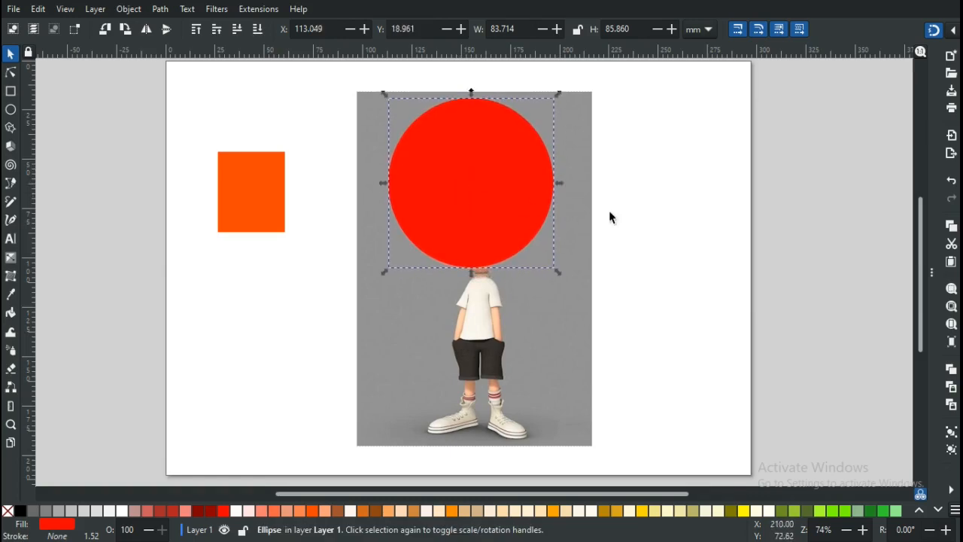
Clip the character image to the red circle and shift the clipped head slightly down towards the orange square
left_click(391, 324, "shift")
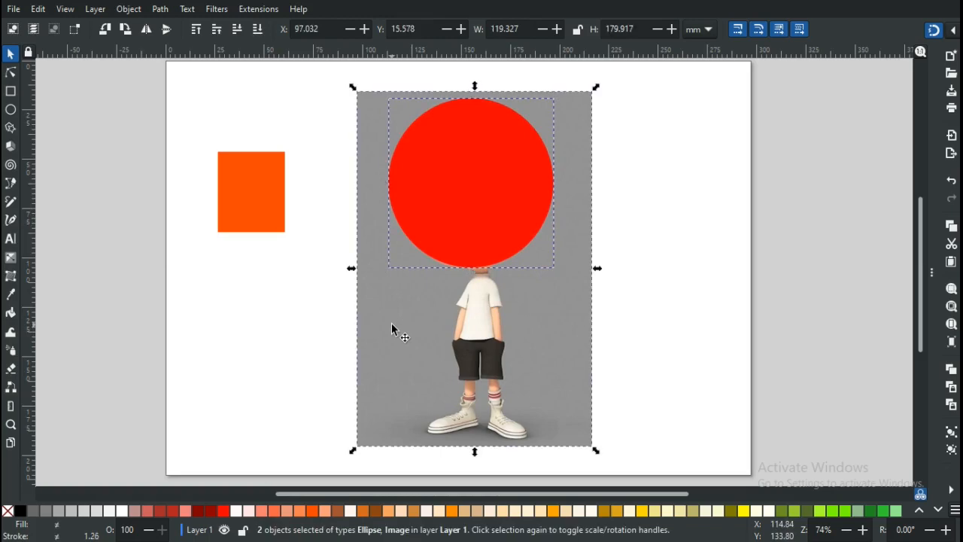
right_click(392, 330)
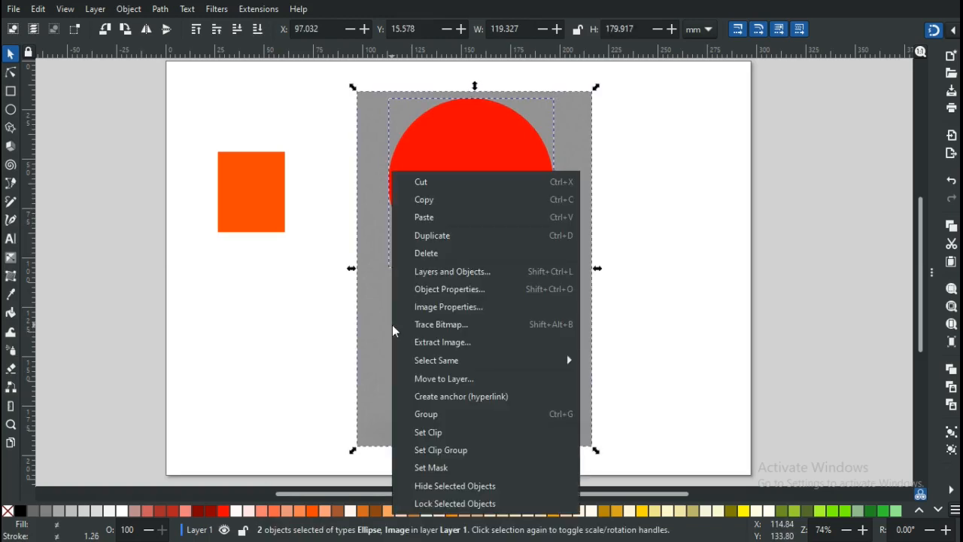
left_click(449, 431)
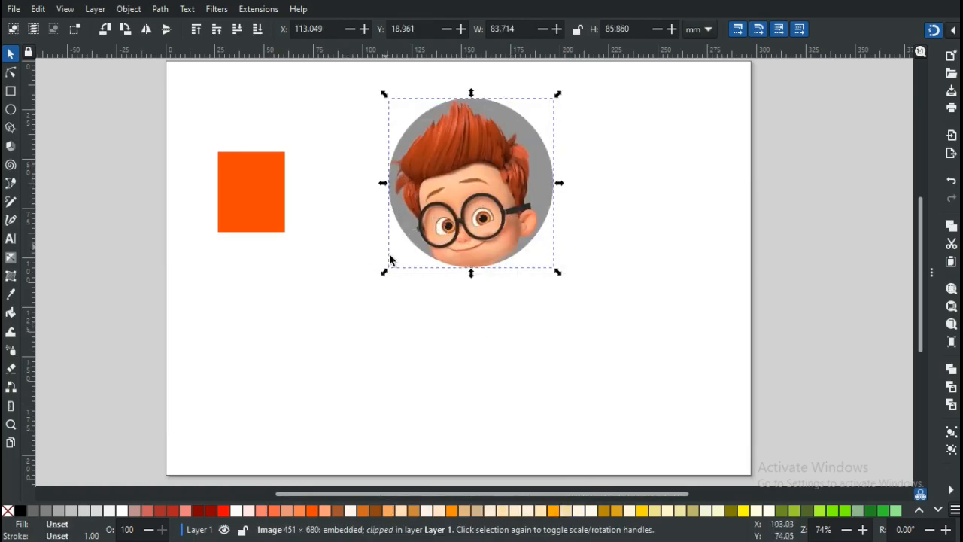
left_click(485, 323)
left_click_drag(476, 177, 452, 195)
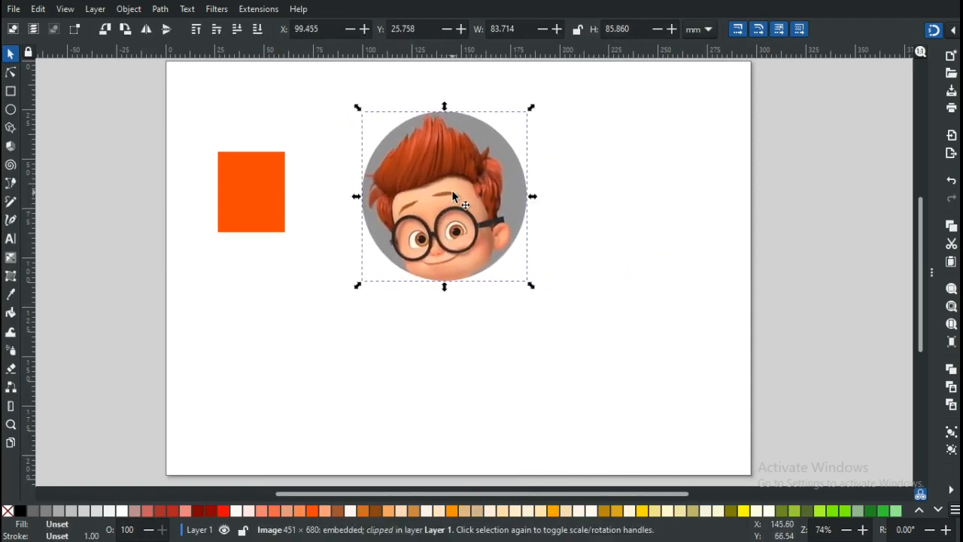
left_click(600, 192)
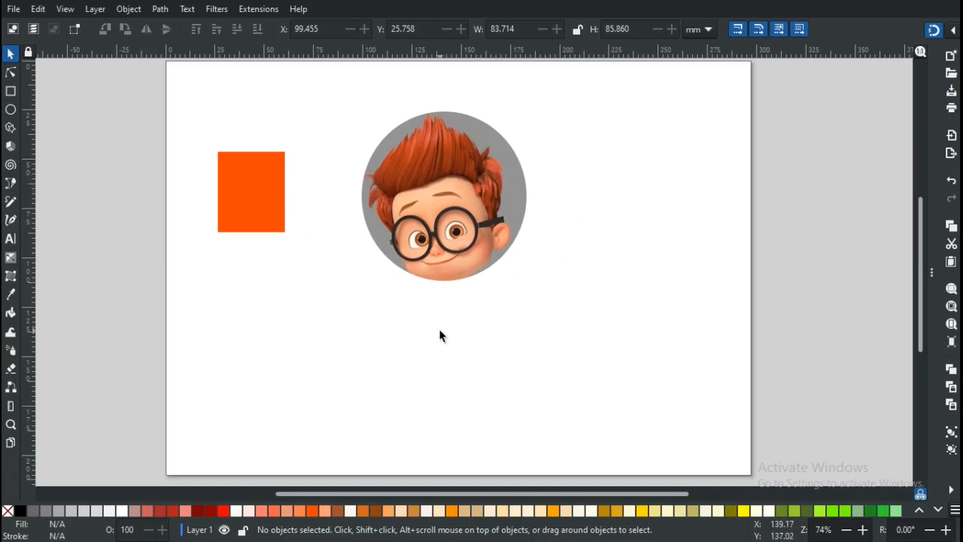
Undo the move and the clipping of the character image
key("ctrl+z")
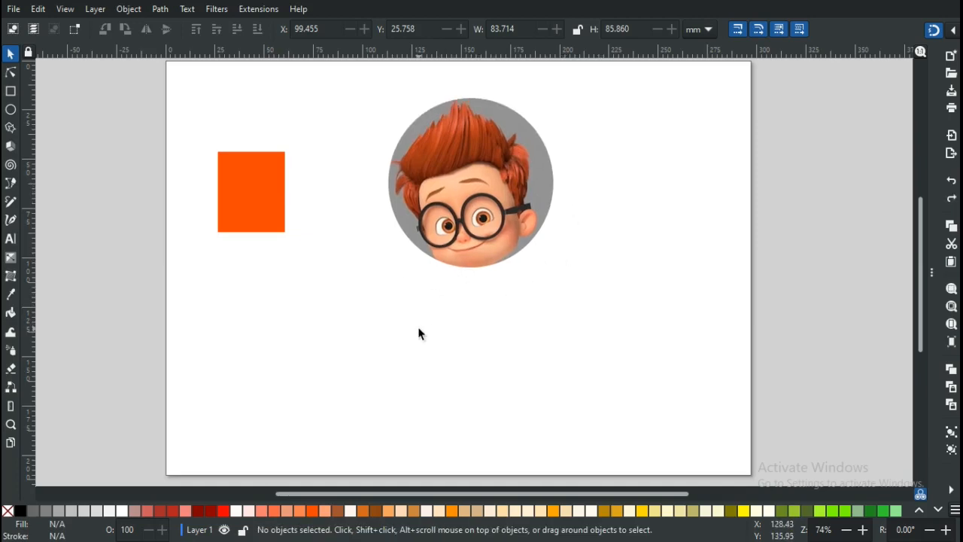
key("ctrl+z")
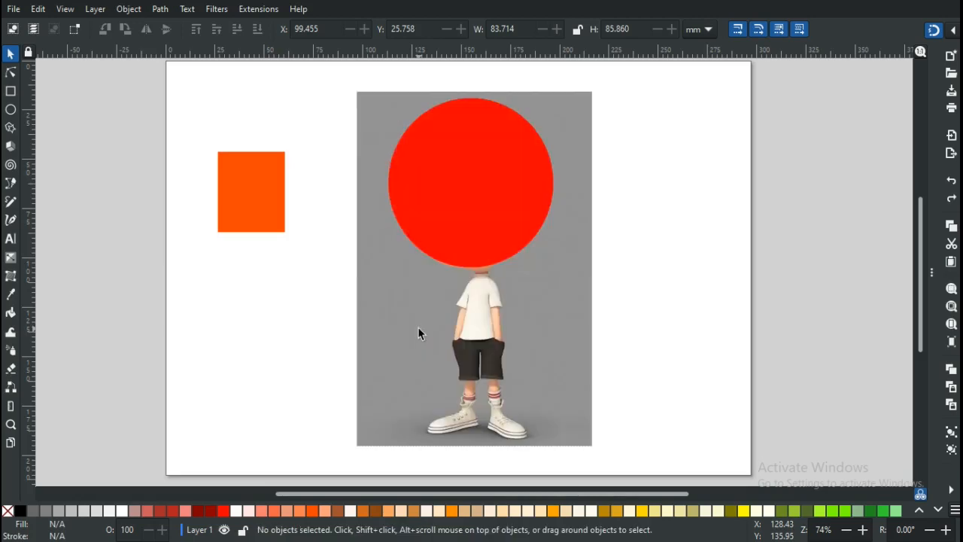
Move the red circle off the image onto the orange square and delete both shapes
left_click(468, 211)
left_click(469, 214)
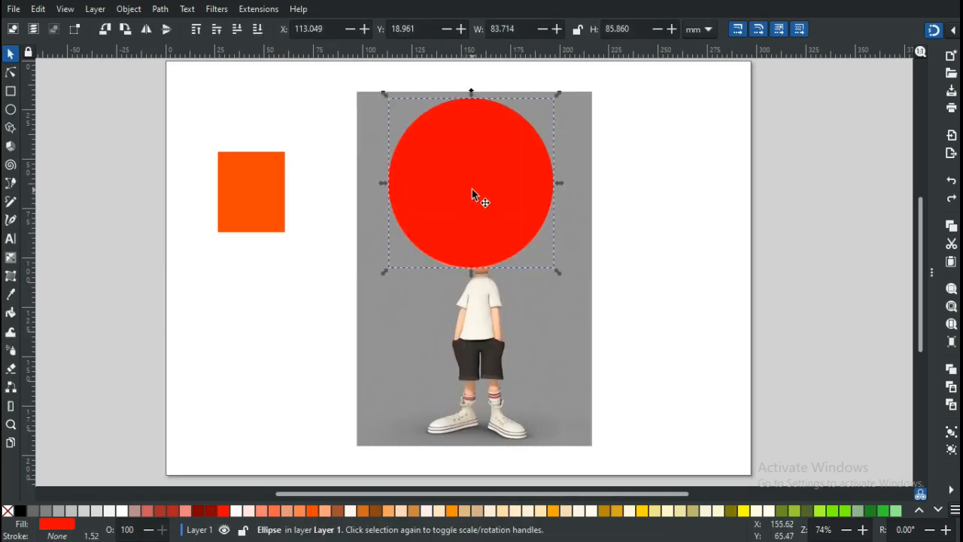
left_click_drag(473, 192, 248, 283)
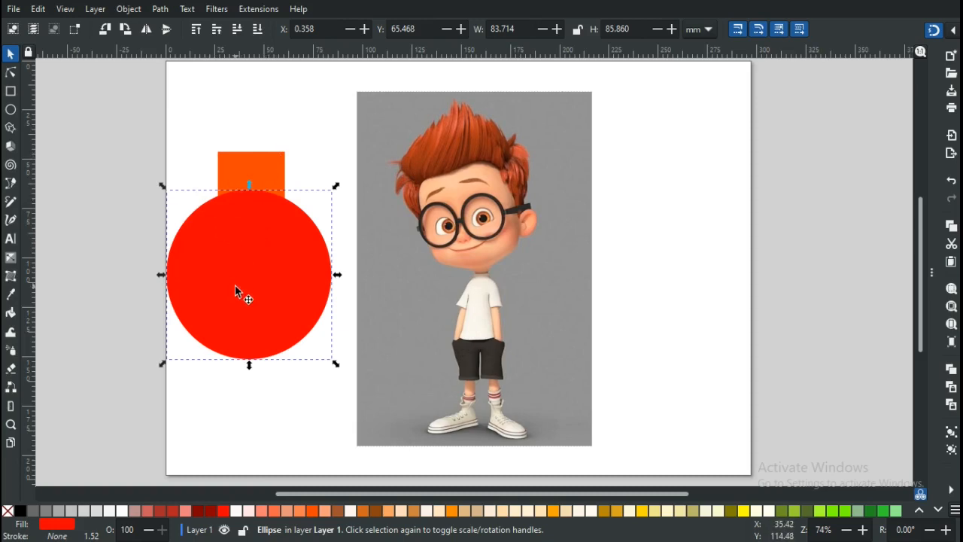
mouse_move(234, 286)
left_mouse_down()
mouse_move(240, 250)
mouse_move(239, 275)
left_mouse_up()
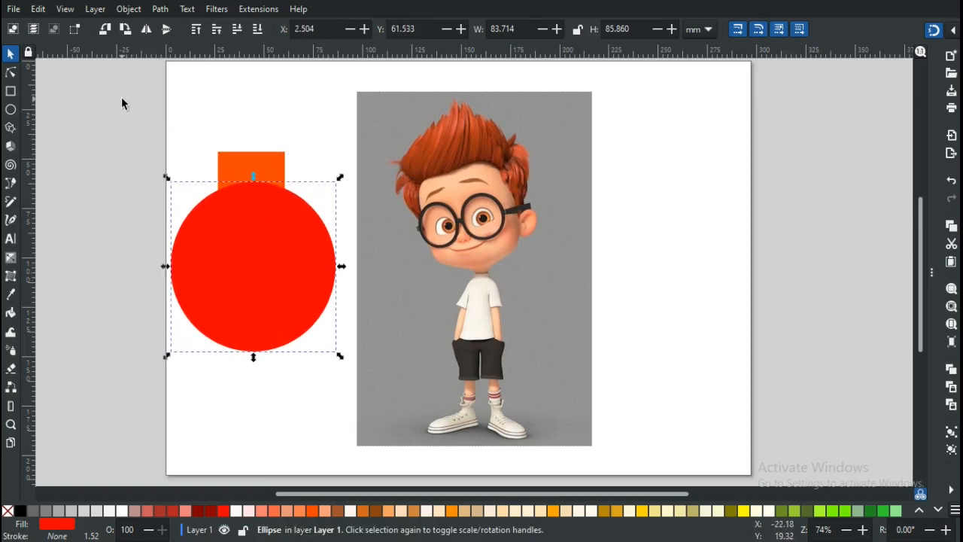
left_click_drag(121, 99, 345, 404)
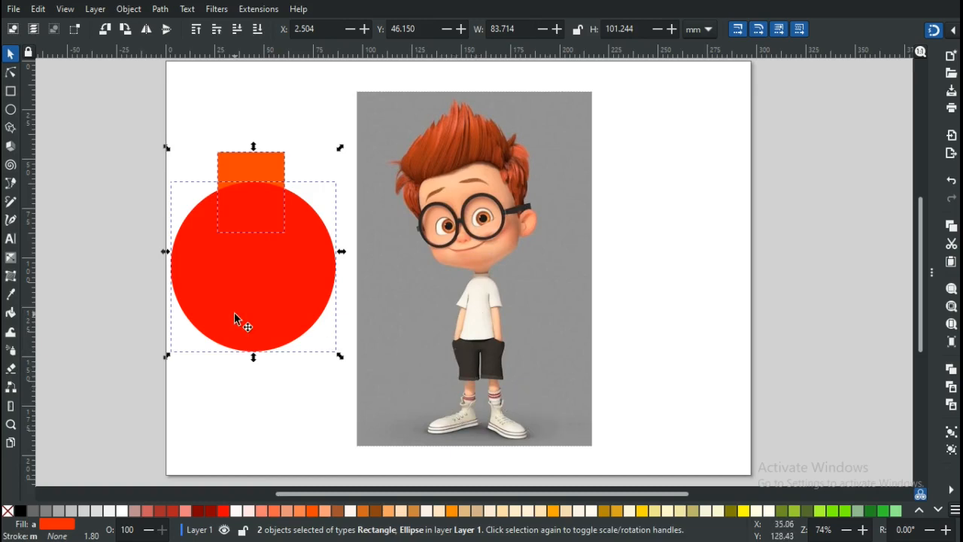
key("Delete")
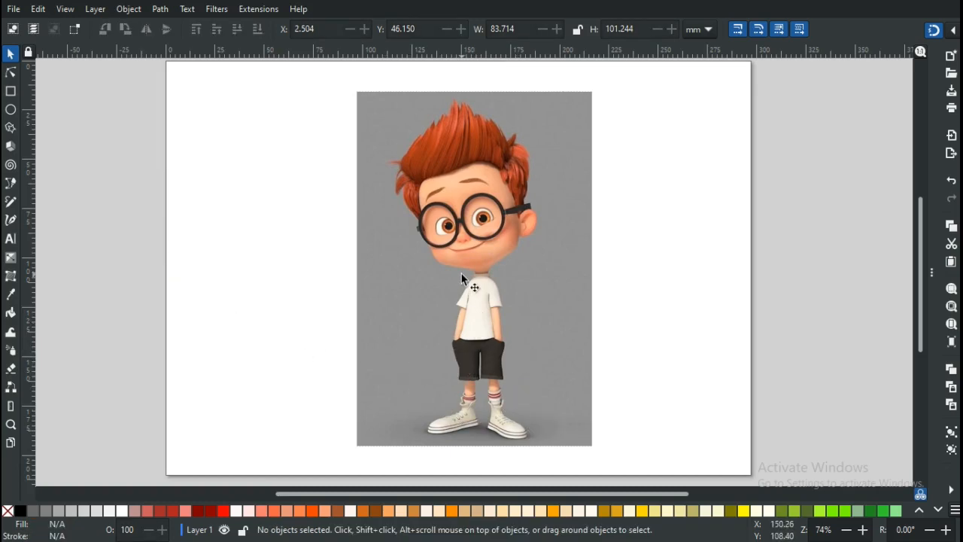
left_click(405, 224)
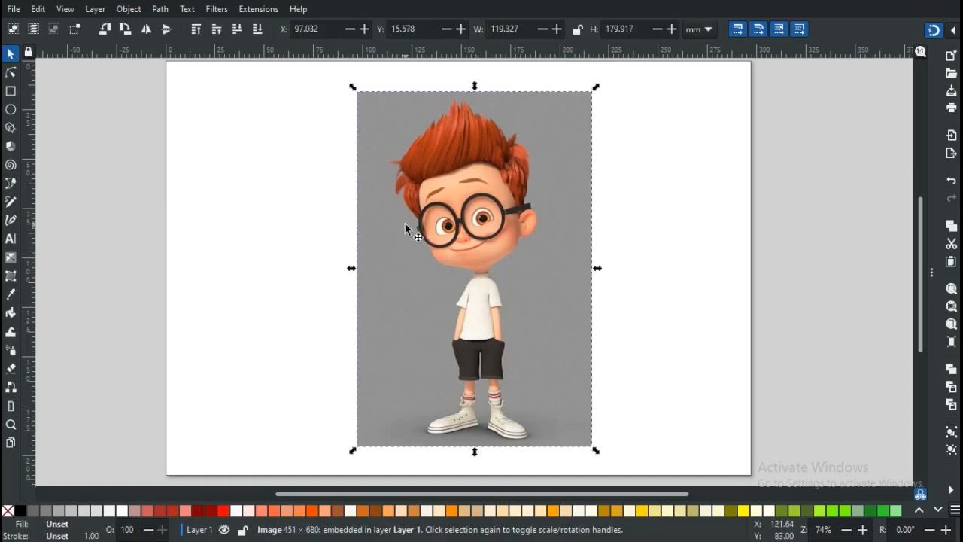
left_click(230, 221)
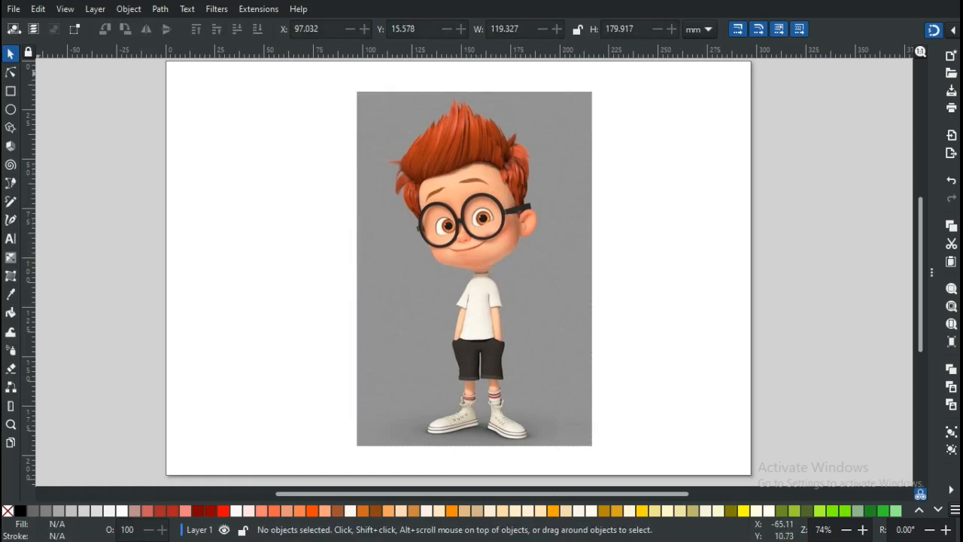
Browse the image files in the project folder for import and close the dialog without importing anything
left_click(18, 11)
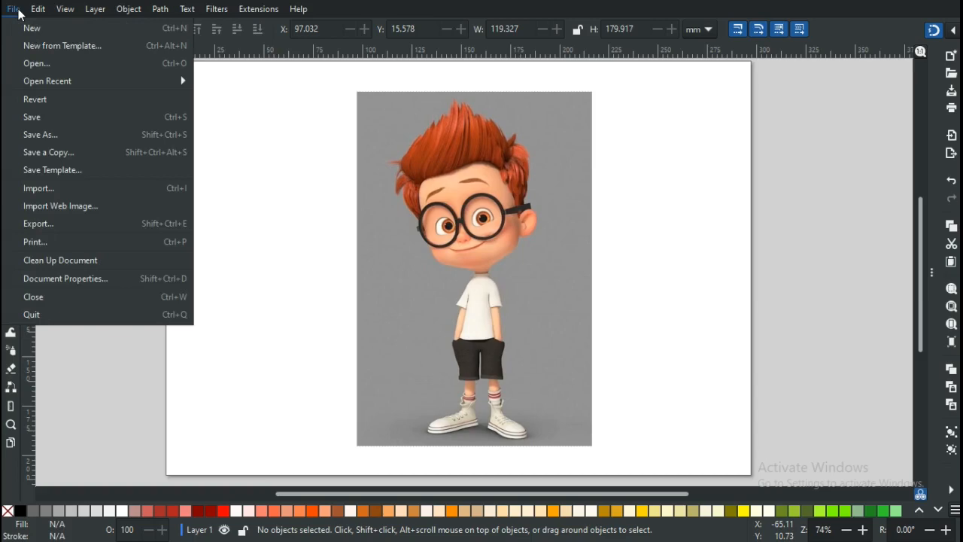
left_click(15, 9)
left_click(15, 10)
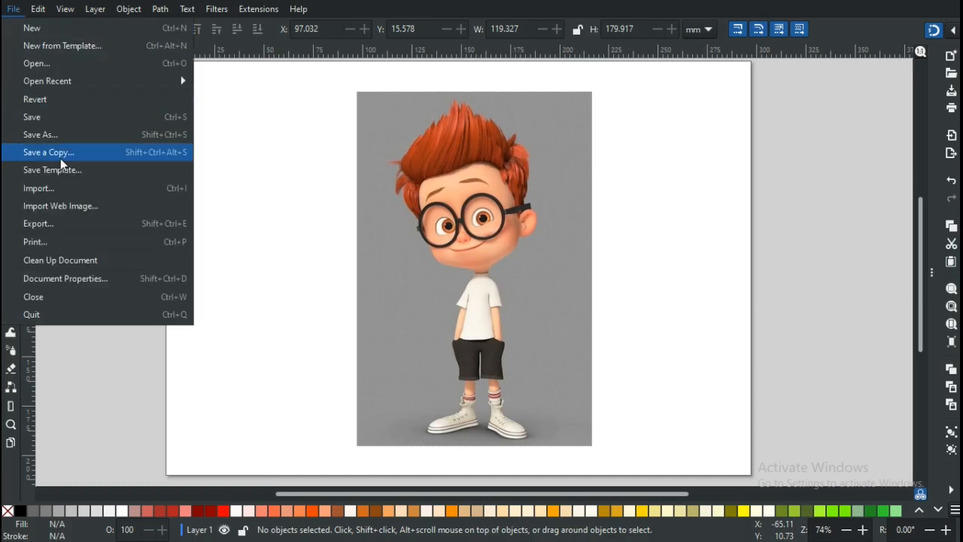
left_click(63, 190)
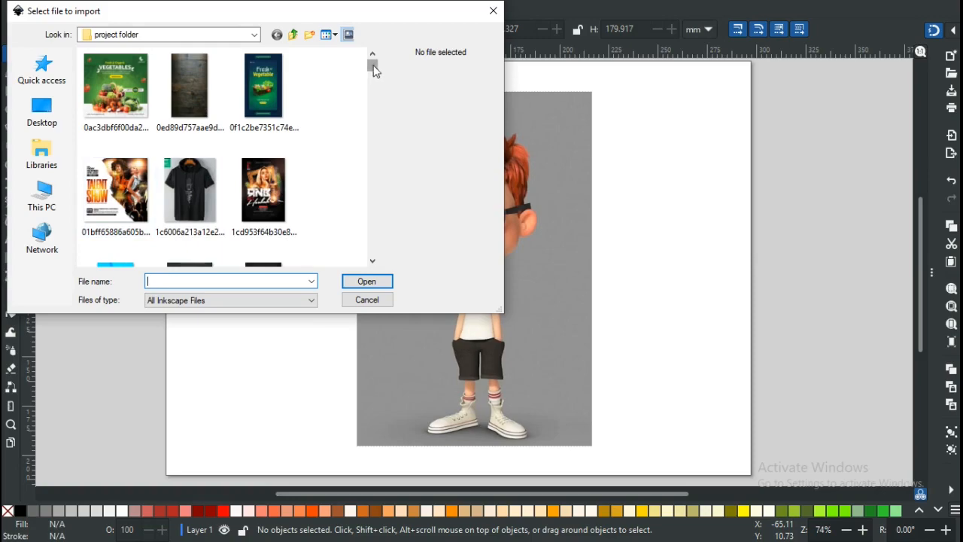
mouse_move(374, 68)
left_mouse_down()
mouse_move(379, 112)
mouse_move(373, 58)
mouse_move(367, 172)
mouse_move(369, 56)
left_mouse_up()
left_click(367, 300)
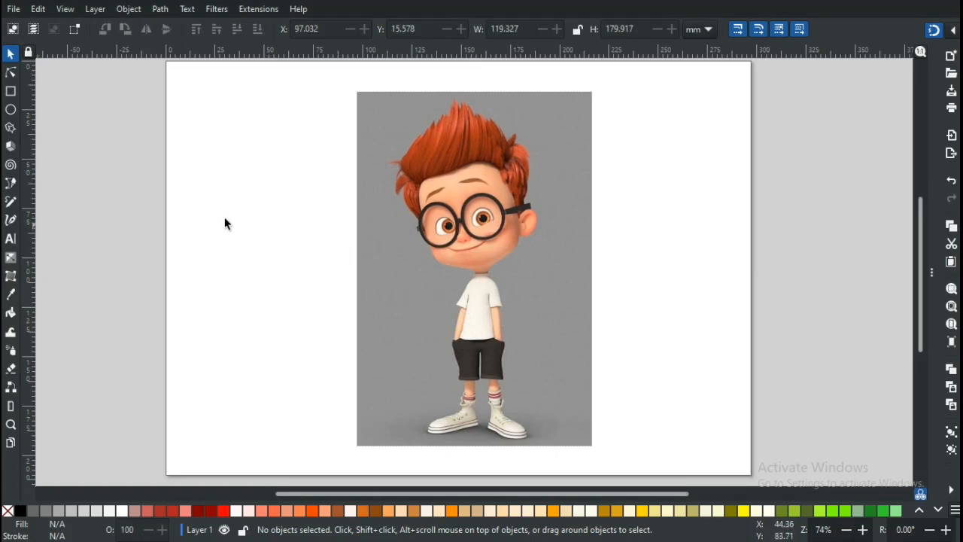
Draw a wavy four-point BSpline path about 60 mm wide with the Pen tool in the empty area beside the character image
left_click(12, 184)
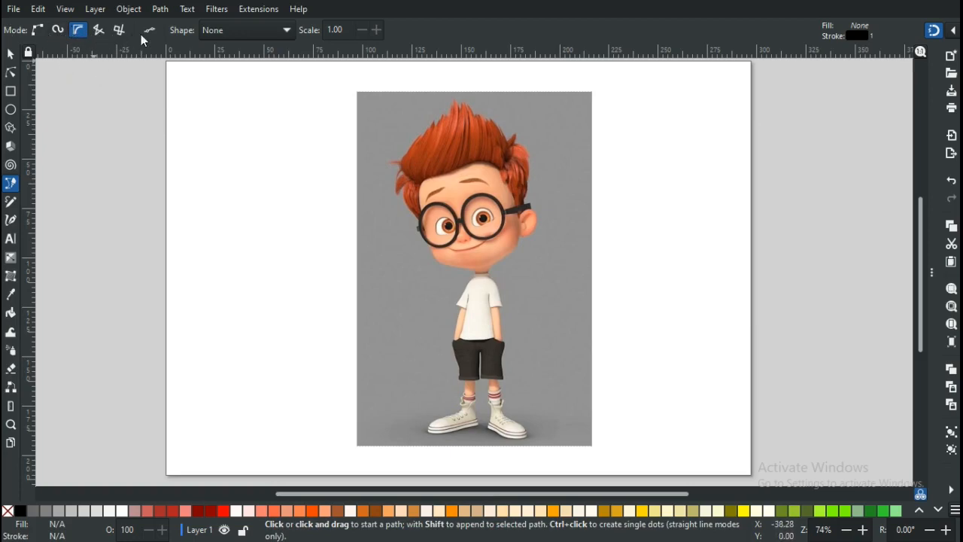
left_click(37, 30)
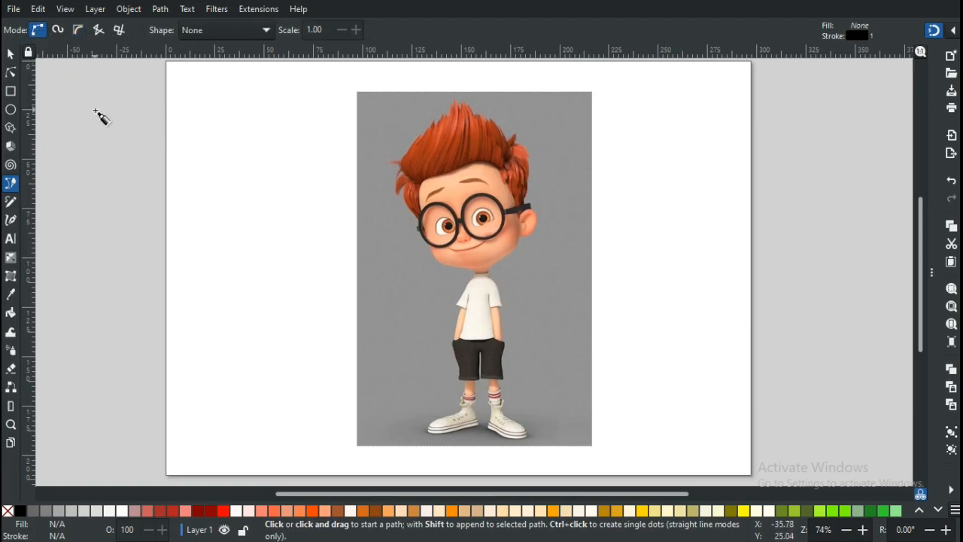
left_click(78, 30)
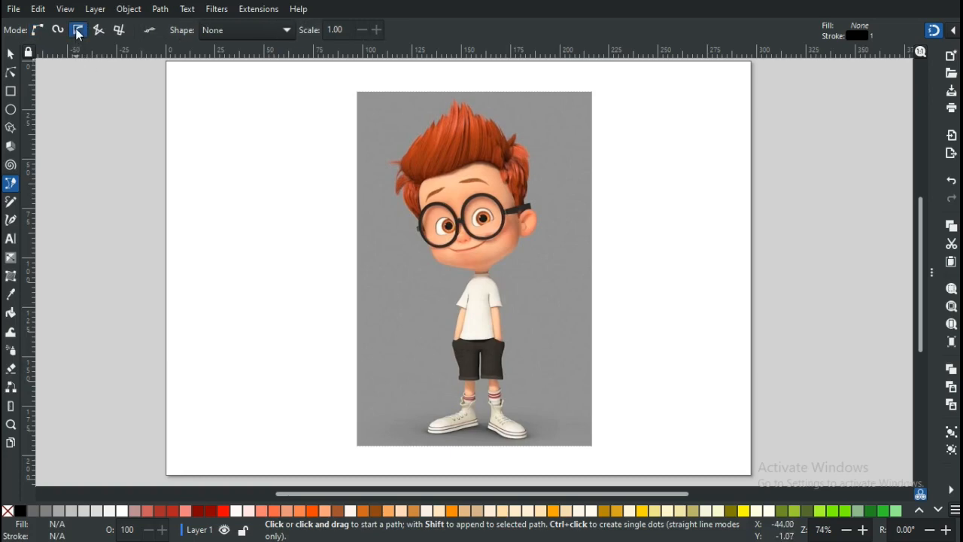
left_click(212, 259)
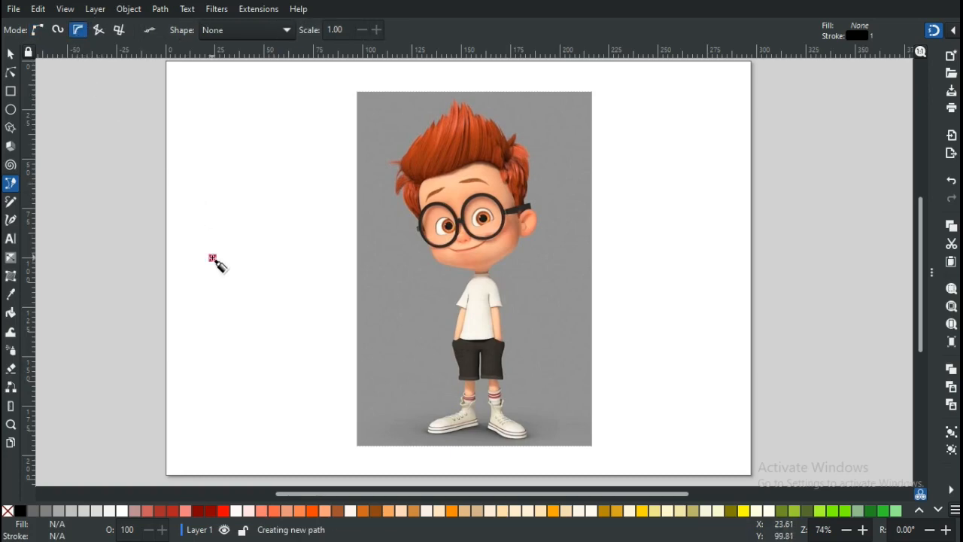
left_click(250, 221)
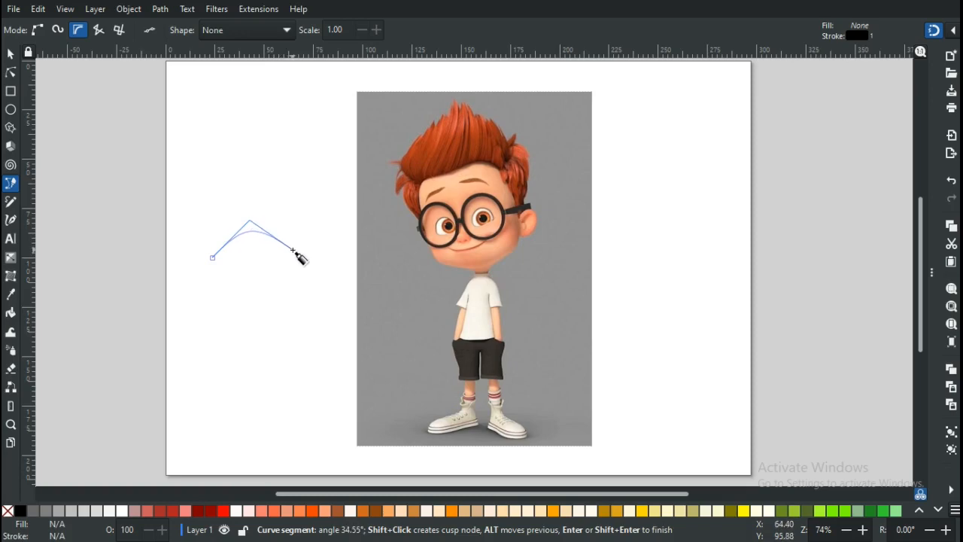
left_click(293, 249)
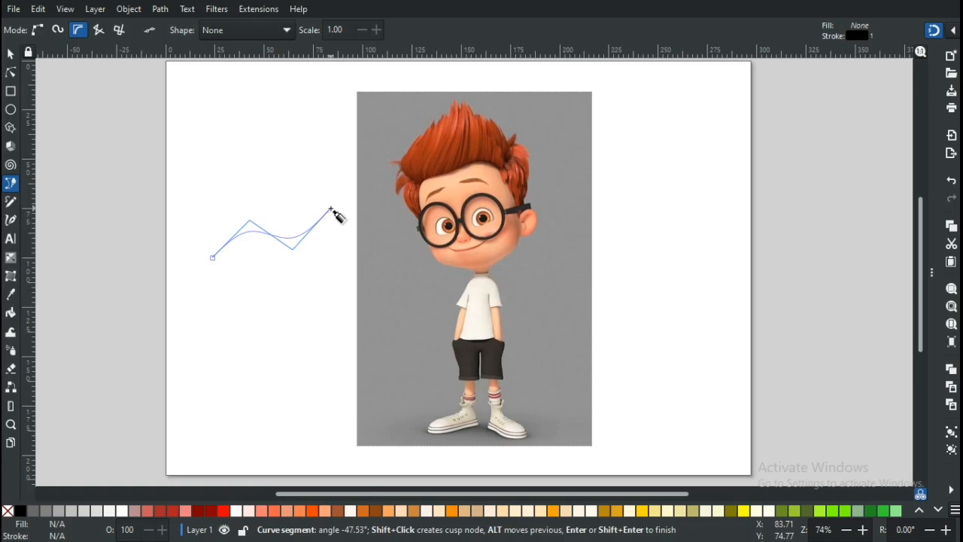
double_click(331, 209)
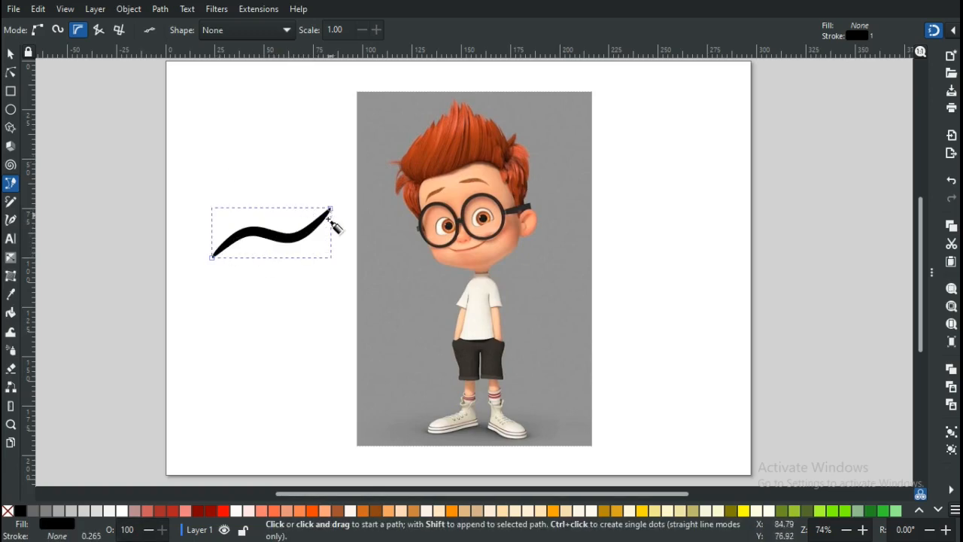
Draw a curved three-point BSpline path about 43 mm wide with shape None above the wavy path
left_click(285, 31)
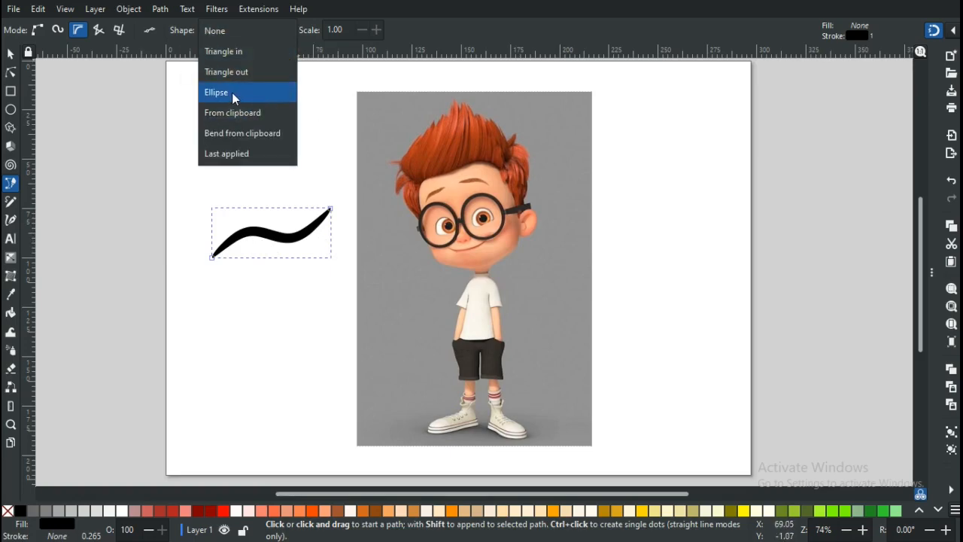
left_click(232, 30)
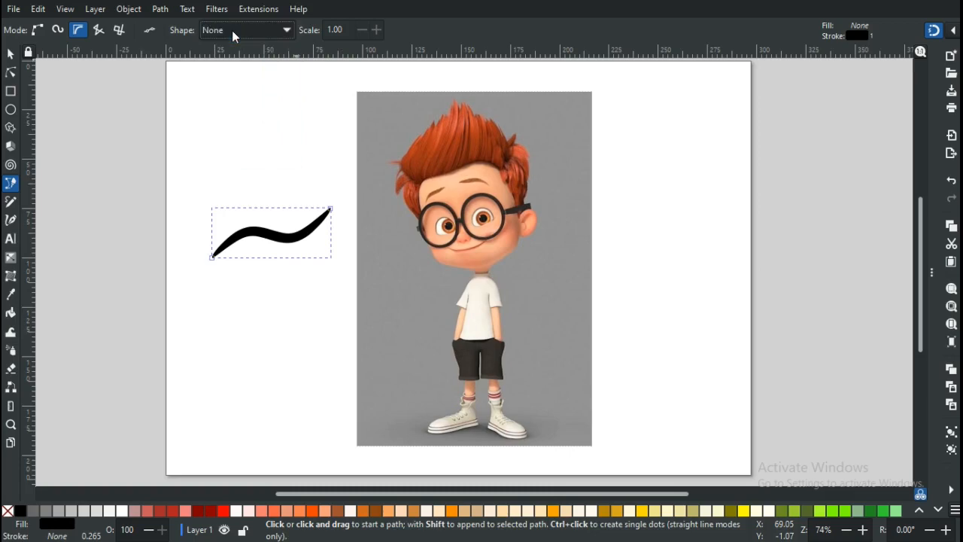
left_click(193, 160)
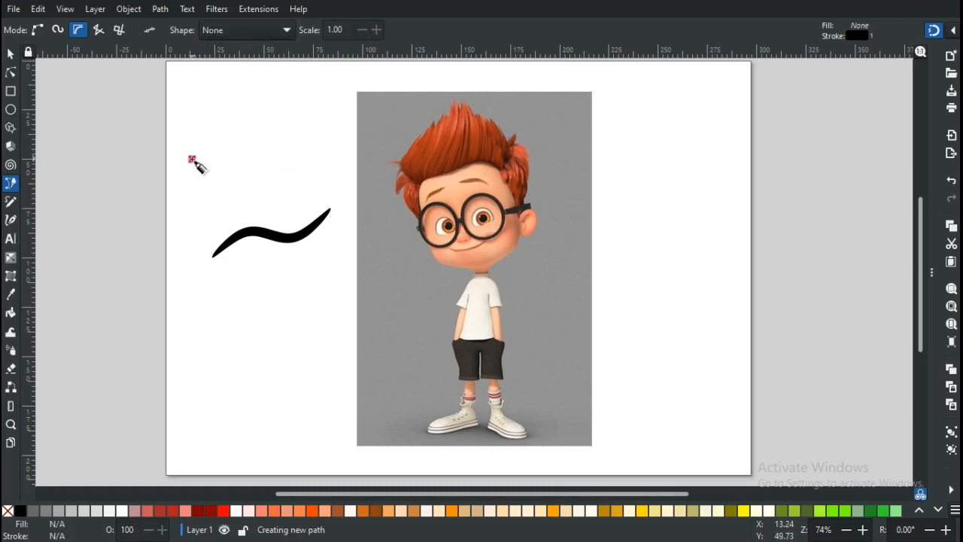
left_click(258, 151)
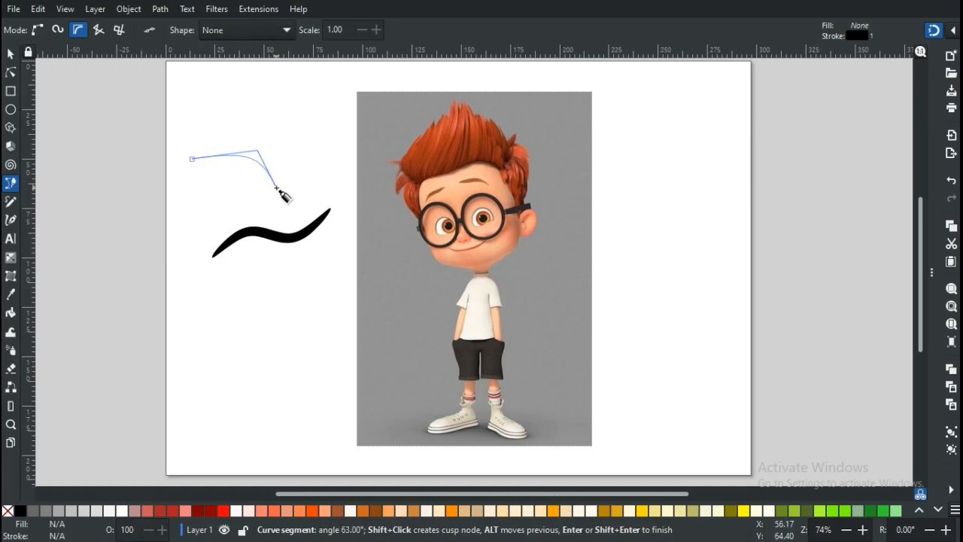
double_click(277, 186)
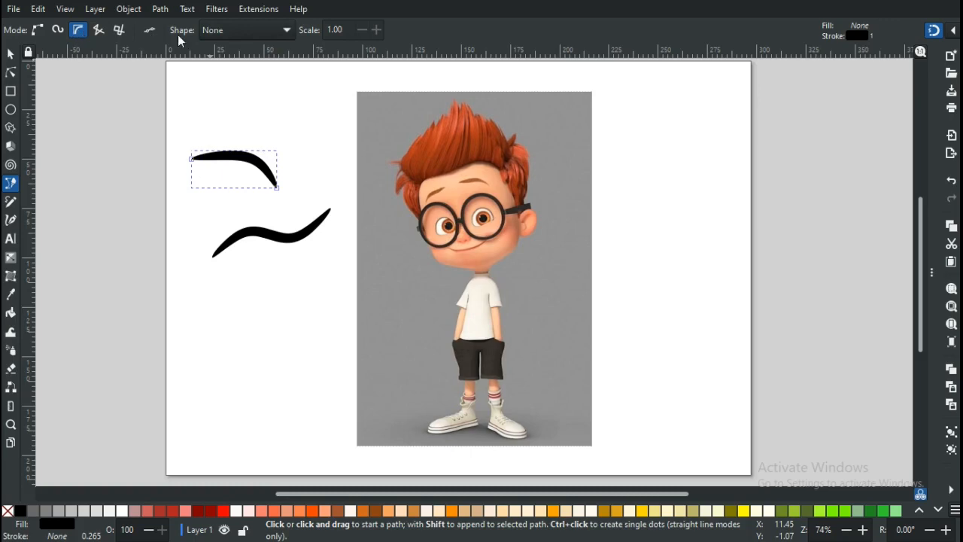
Draw a curved three-point BSpline path about 45 mm wide with the Ellipse shape below the wavy path
left_click(232, 28)
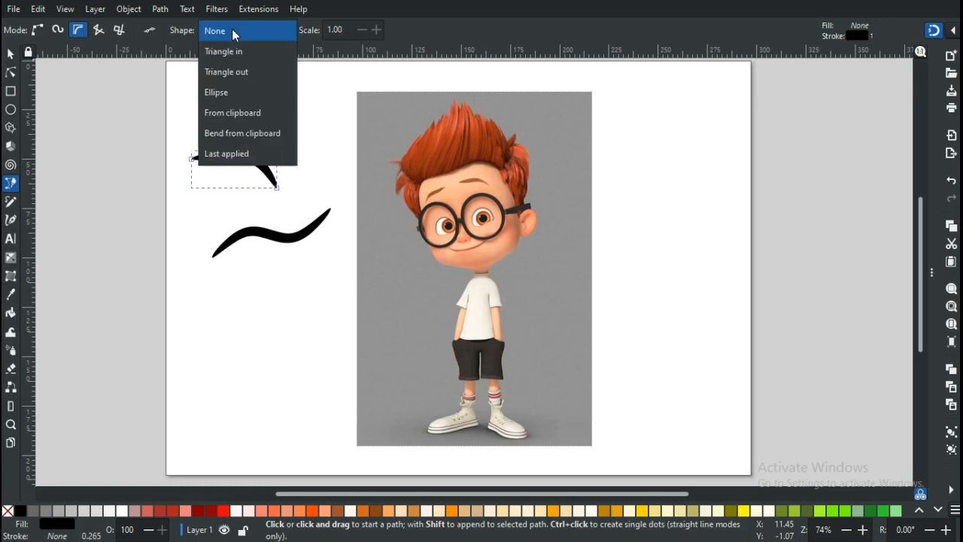
left_click(227, 95)
left_click(241, 319)
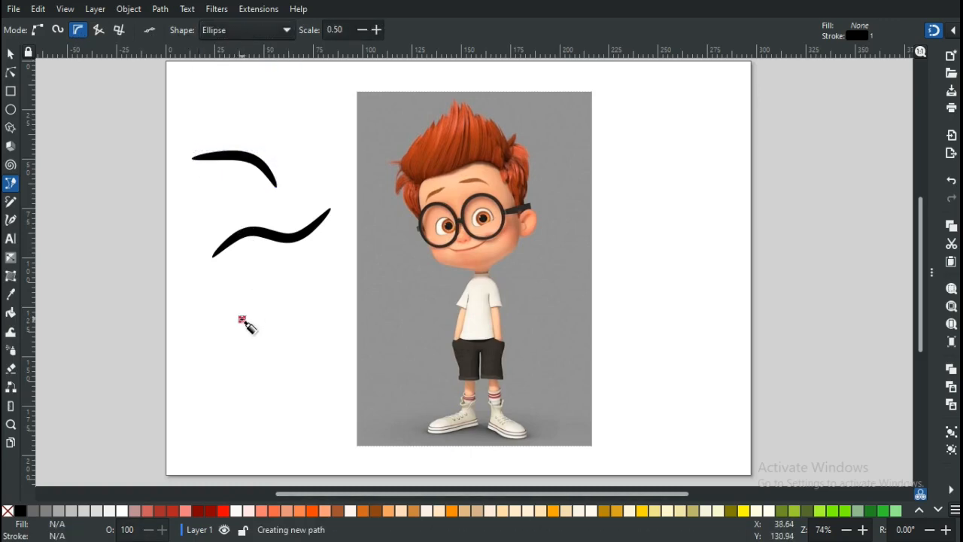
left_click(317, 286)
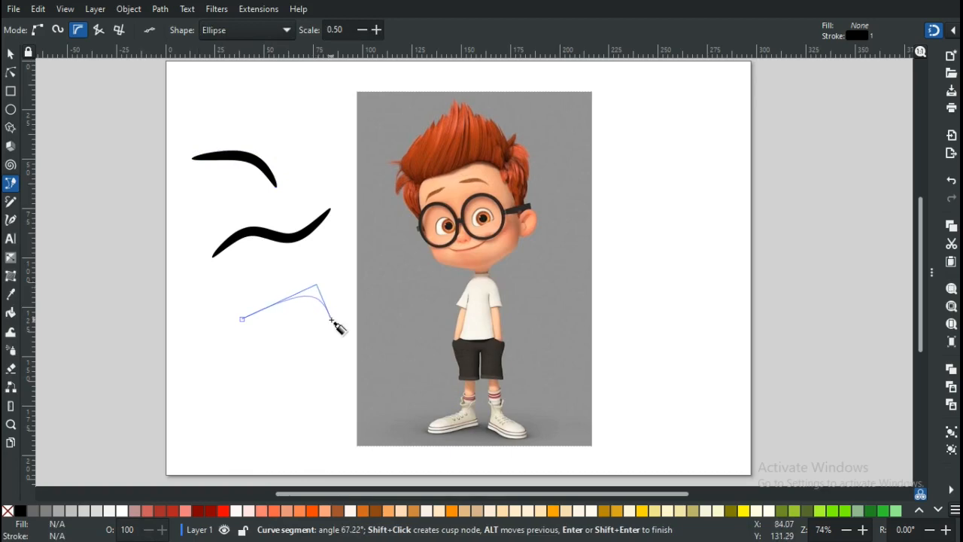
double_click(332, 321)
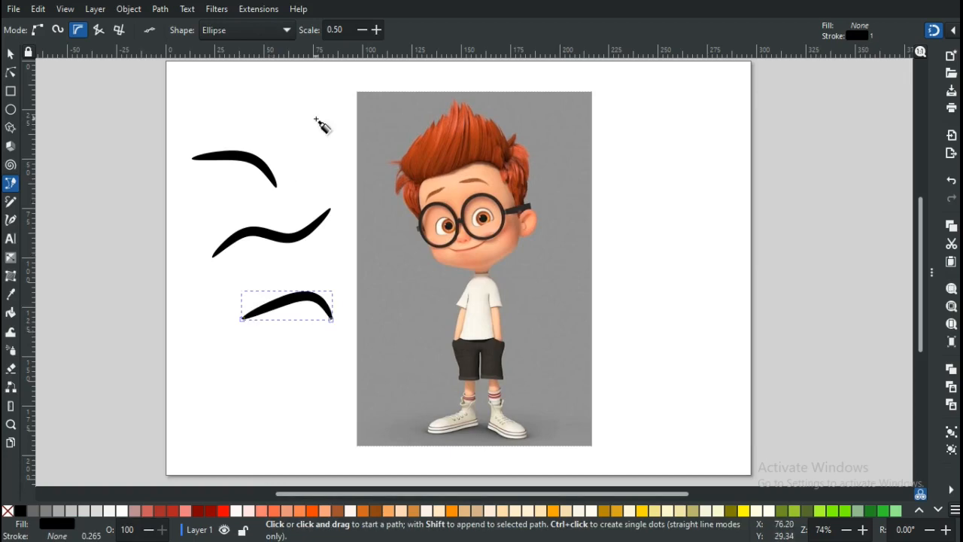
Try a shape scale of 0 on the selected ellipse-shaped path, and set it to 0.10 instead
left_click_drag(345, 31, 322, 31)
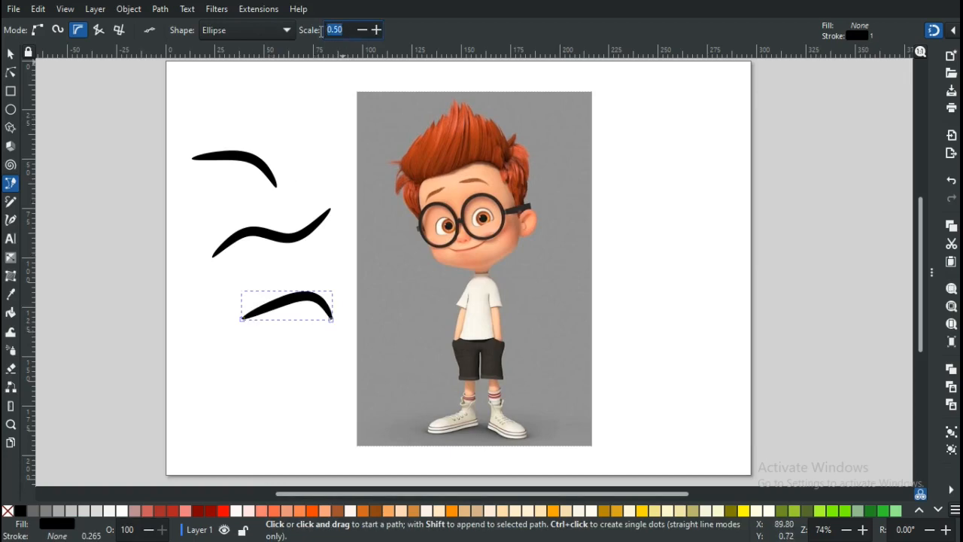
type("0")
key("Return")
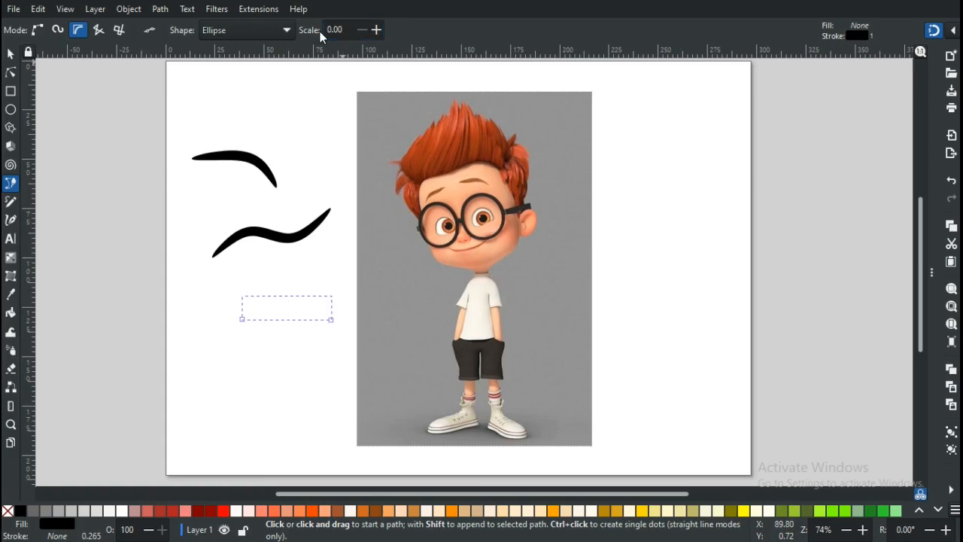
key("1")
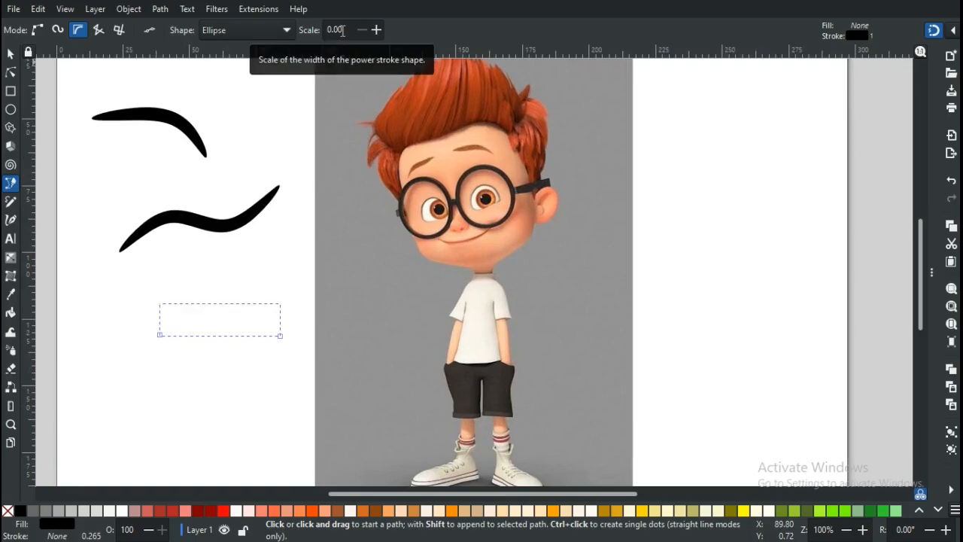
left_click_drag(342, 30, 329, 30)
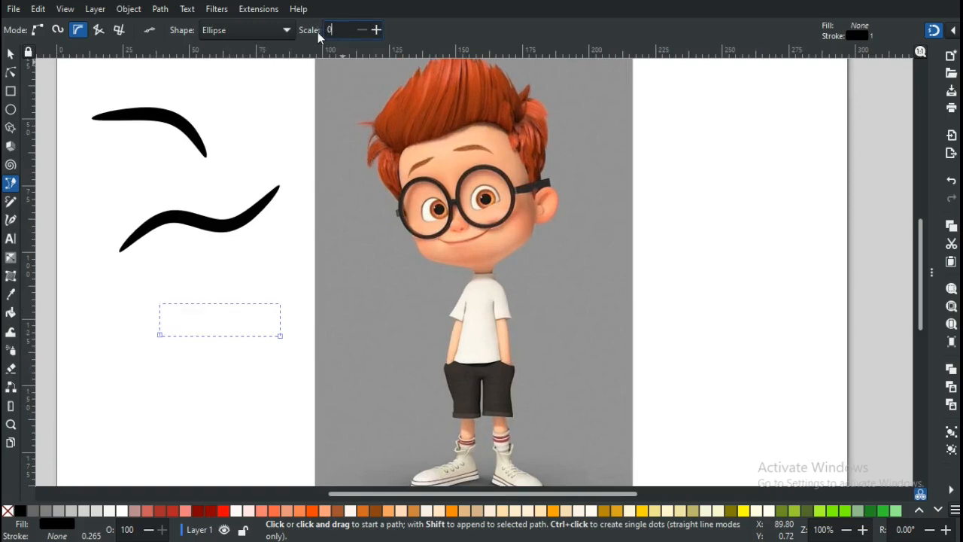
key("Return")
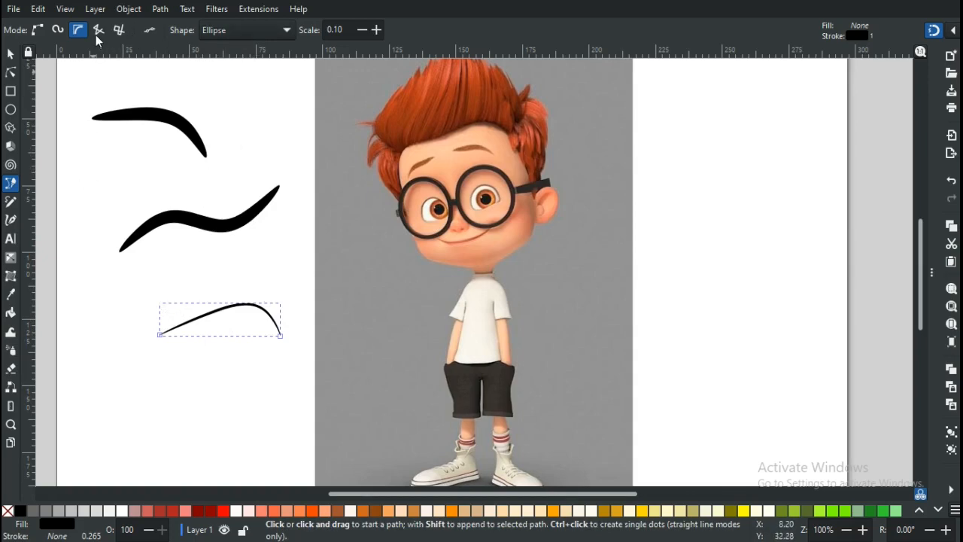
Set the path shape to None and draw a straight segment about 16 mm long between the two lower curves
left_click(285, 31)
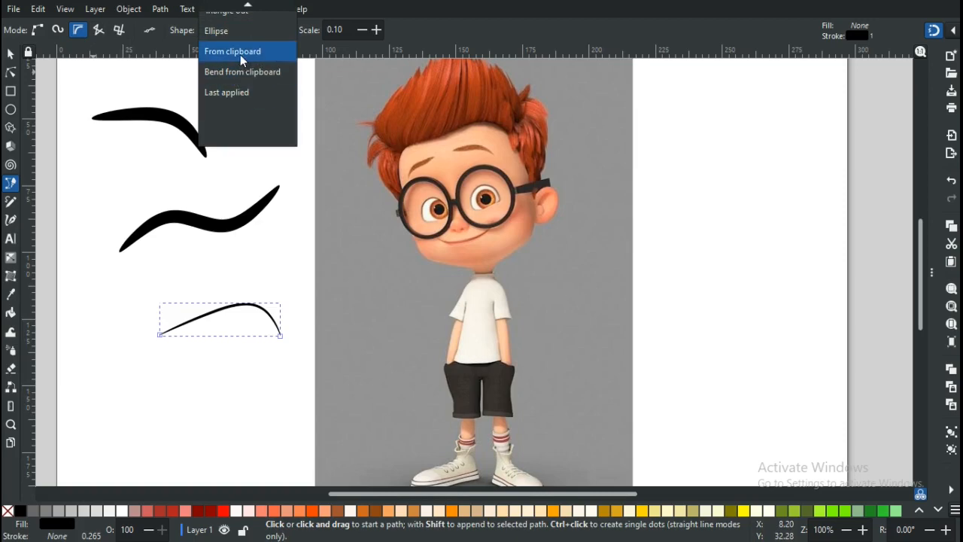
left_click(242, 12)
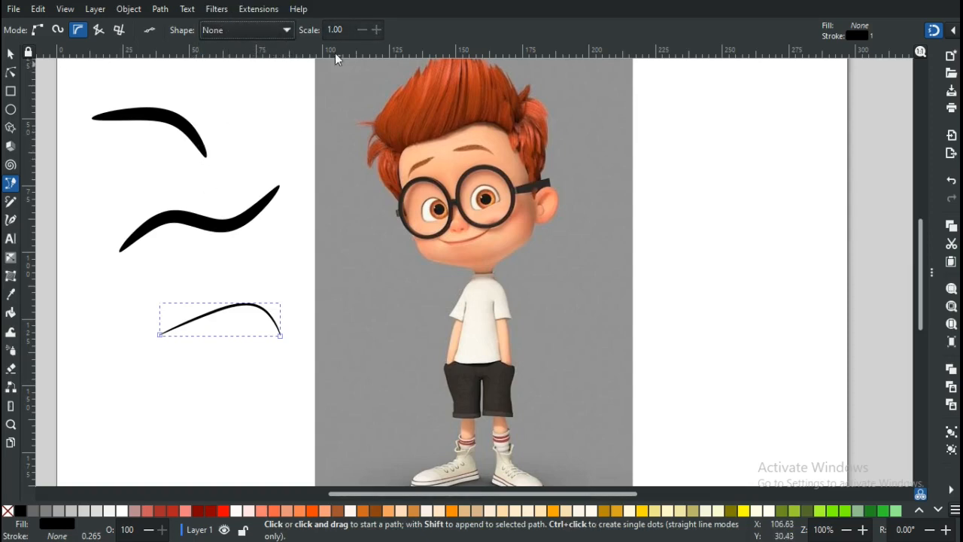
left_click(149, 279)
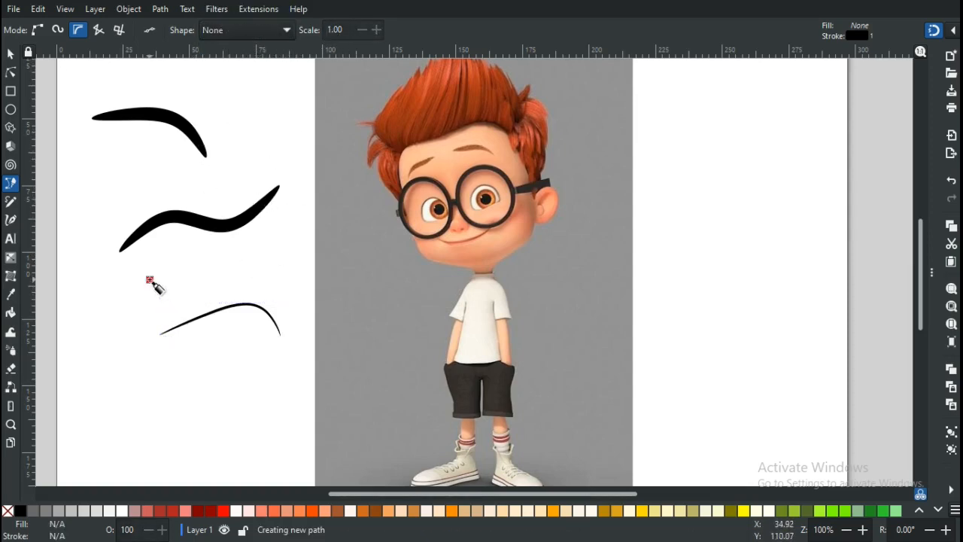
double_click(193, 271)
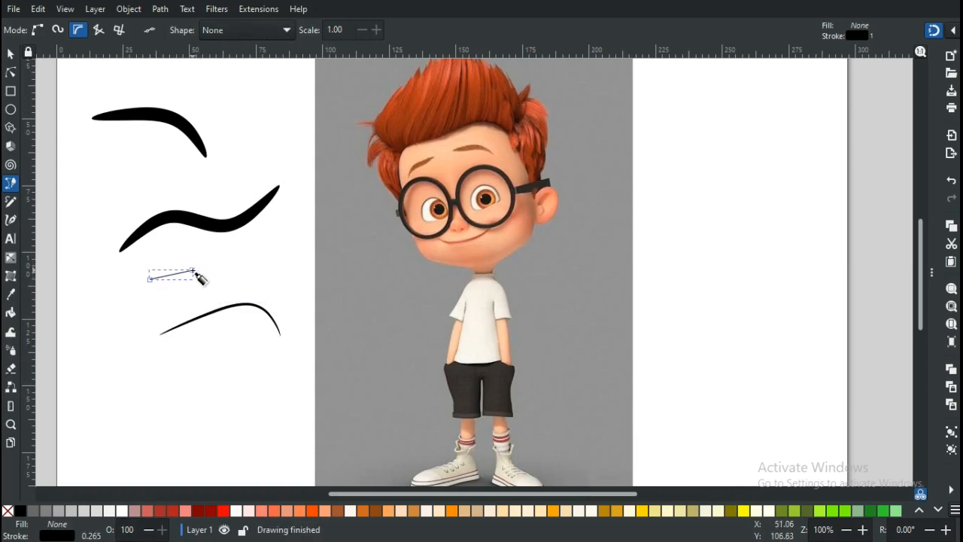
Draw an open U-shaped four-point BSpline path about 38 mm wide below the thin curve
left_click(156, 373)
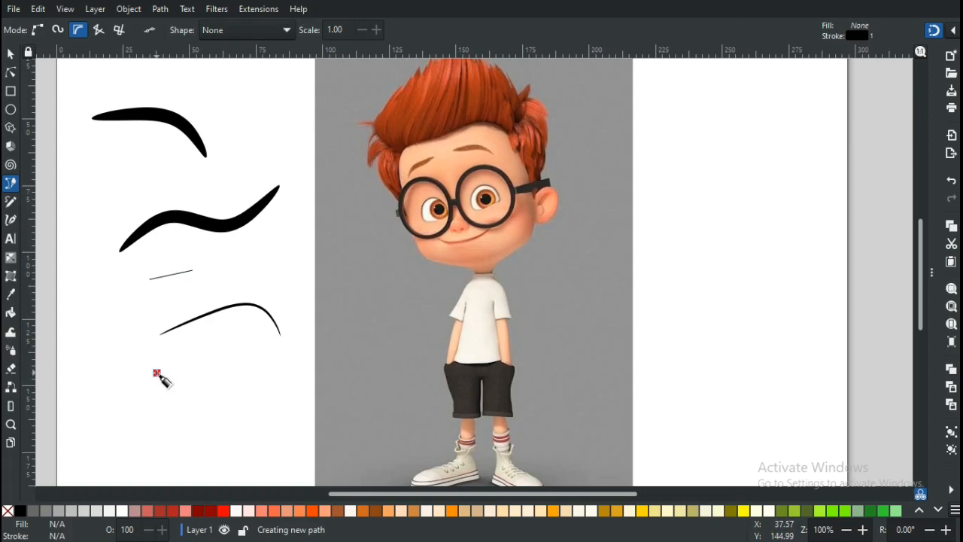
left_click(252, 349)
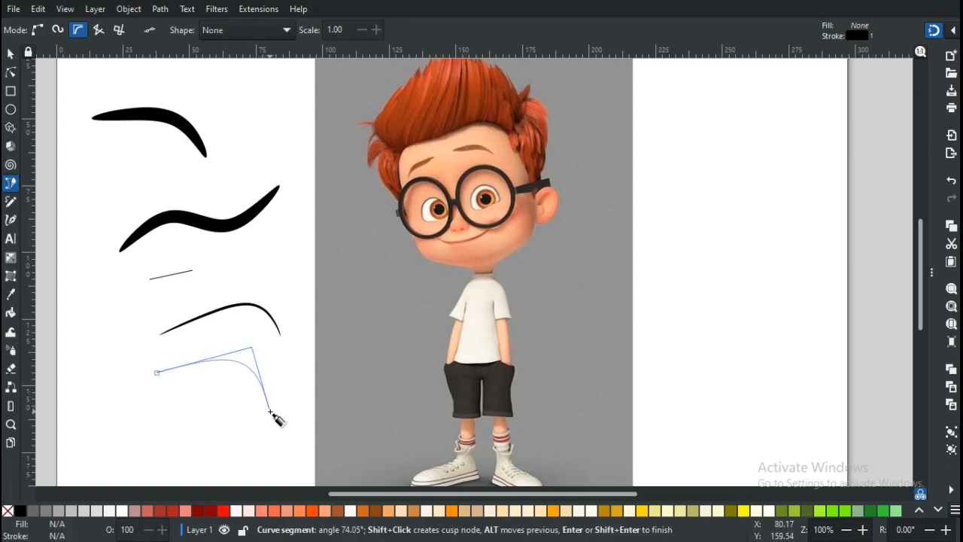
left_click(270, 412)
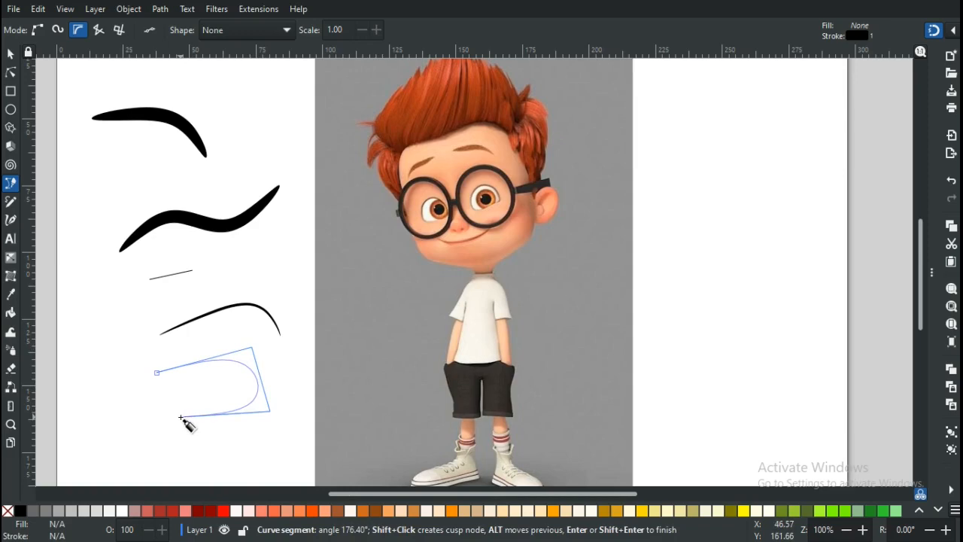
double_click(181, 418)
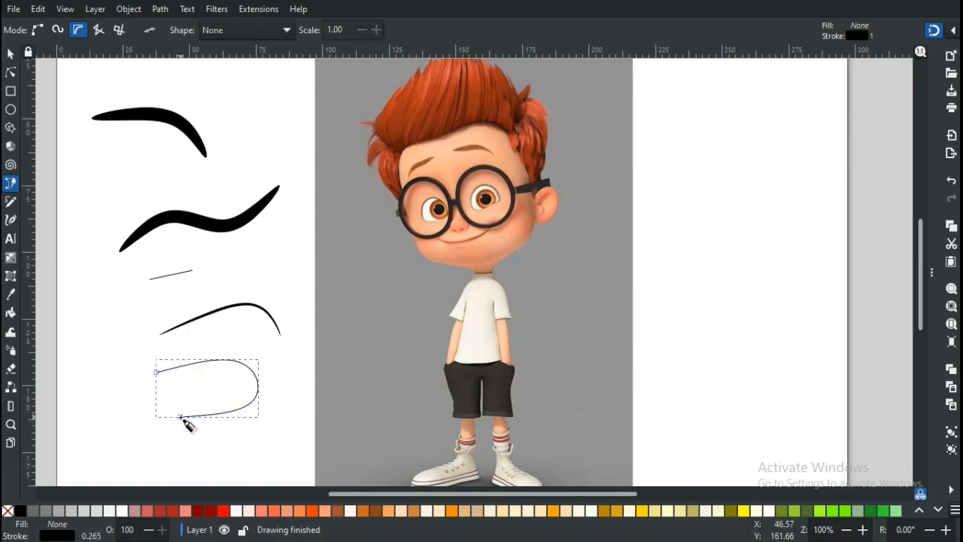
Select all the practice paths beside the character image and delete them
left_click(11, 55)
mouse_move(74, 91)
left_mouse_down()
mouse_move(274, 404)
mouse_move(282, 448)
left_mouse_up()
key("Delete")
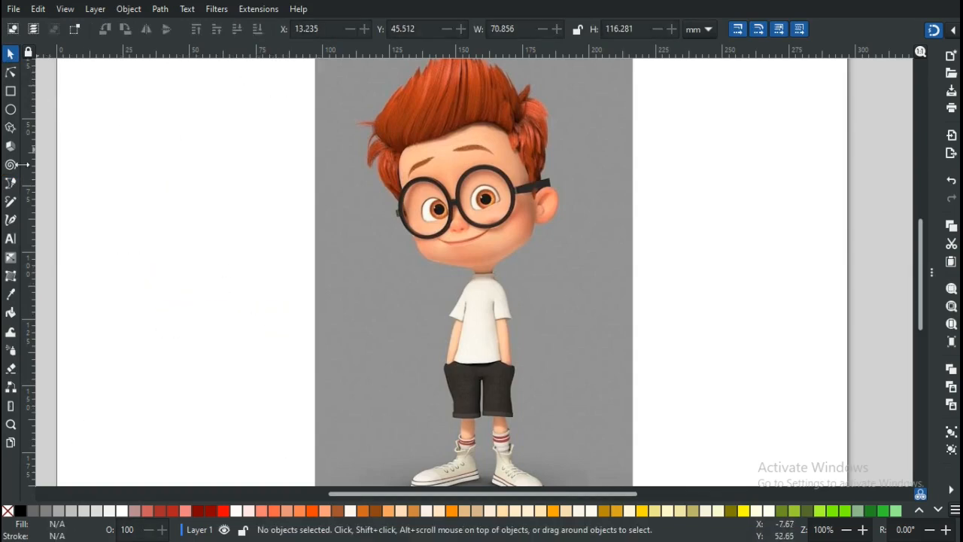
Activate the Pen tool in BSpline mode with shape None, discarding the test path started on the blank page
left_click(12, 183)
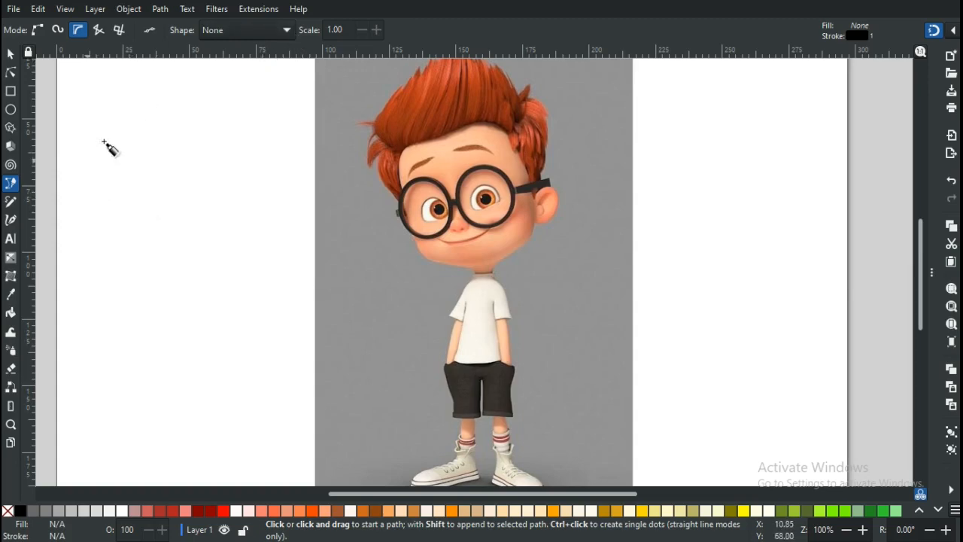
left_click(285, 30)
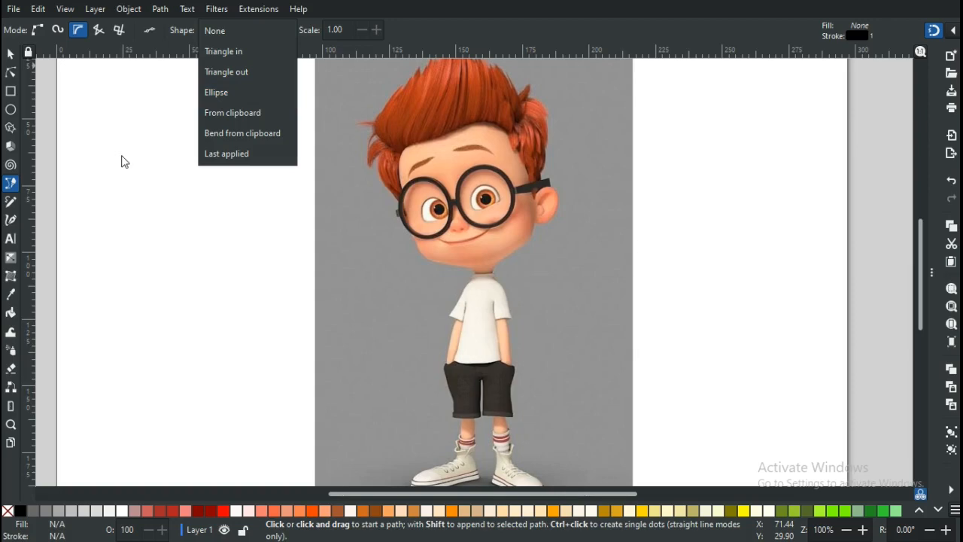
left_click(219, 32)
left_click(198, 119)
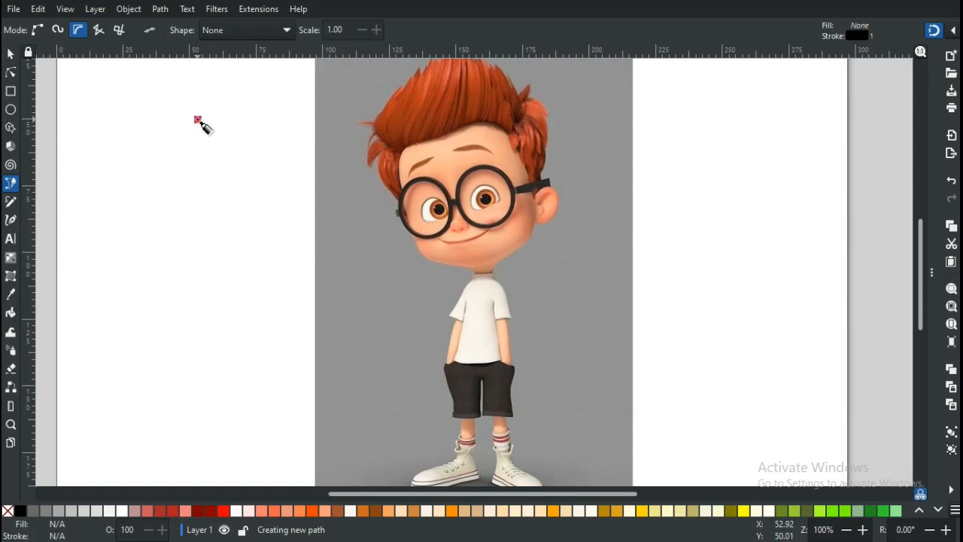
right_click(197, 119)
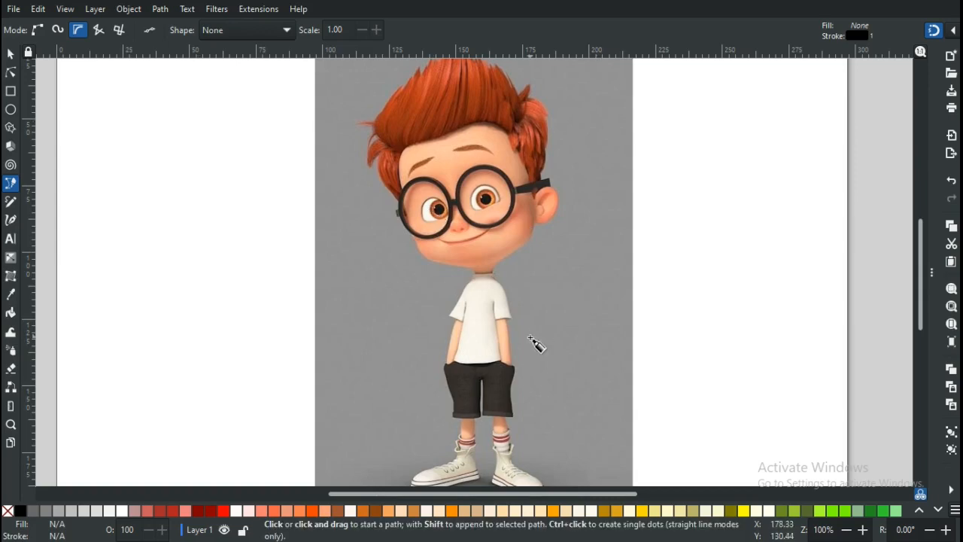
Start the outline path at the hair's tallest tip and trace through the notch and over the second spike
scroll(535, 342, "up", 1)
scroll(535, 342, "up", 1)
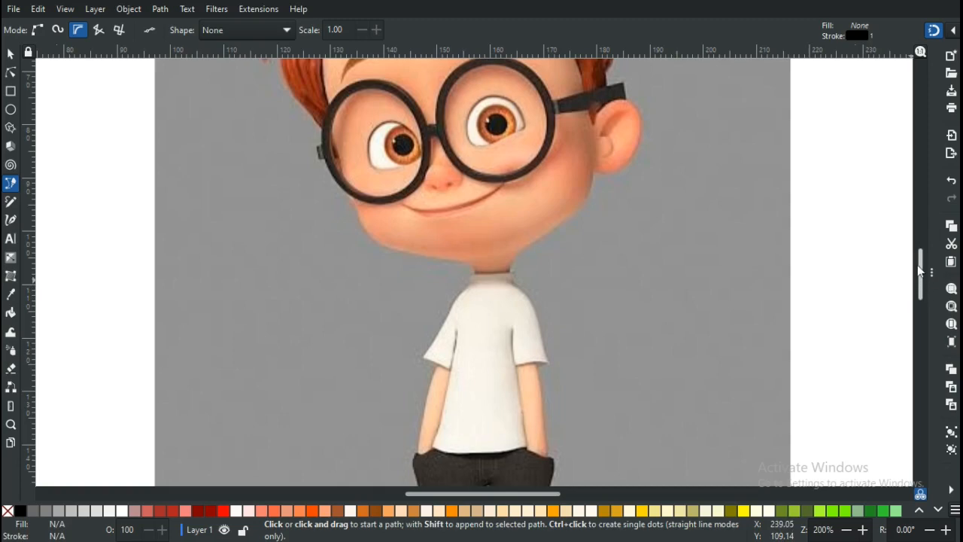
left_click_drag(918, 271, 922, 246)
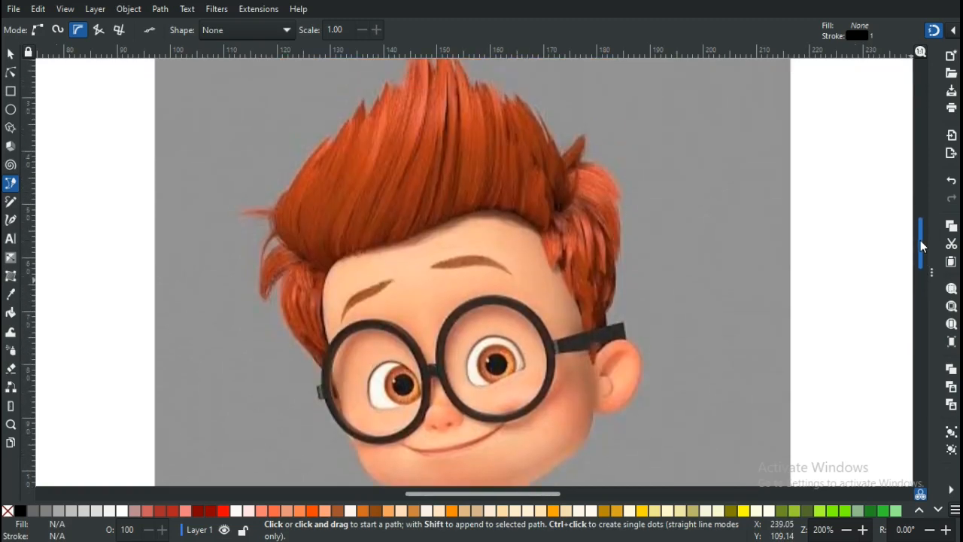
key("plus")
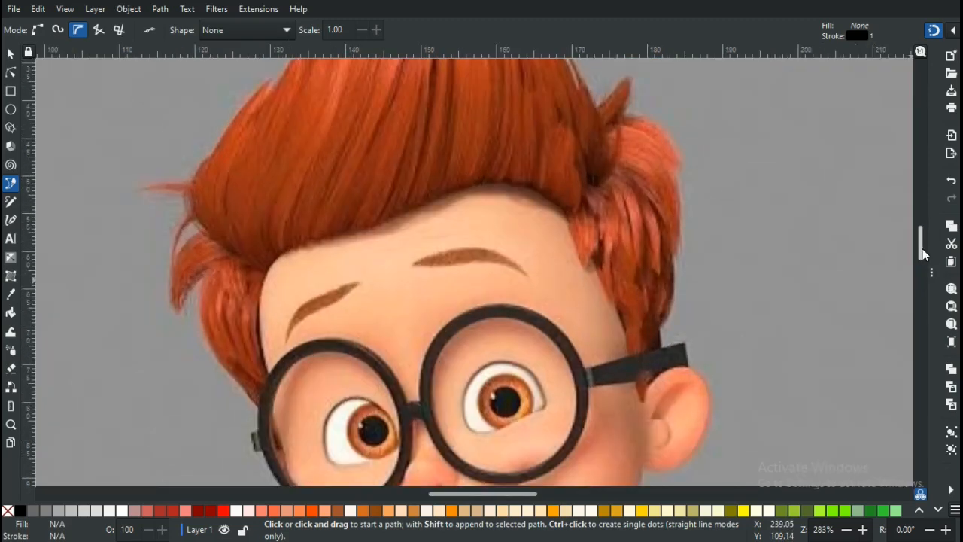
left_click_drag(920, 238, 921, 224)
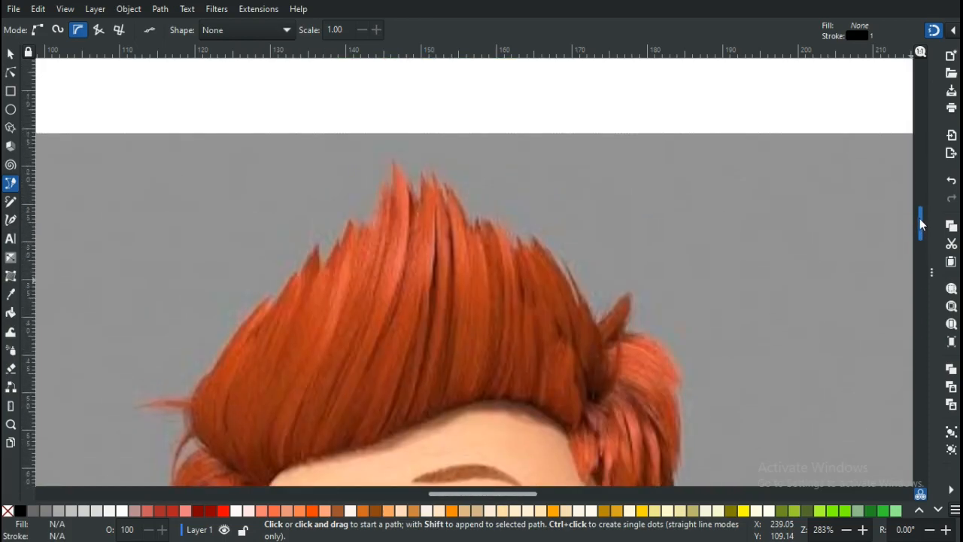
key("plus")
key("plus")
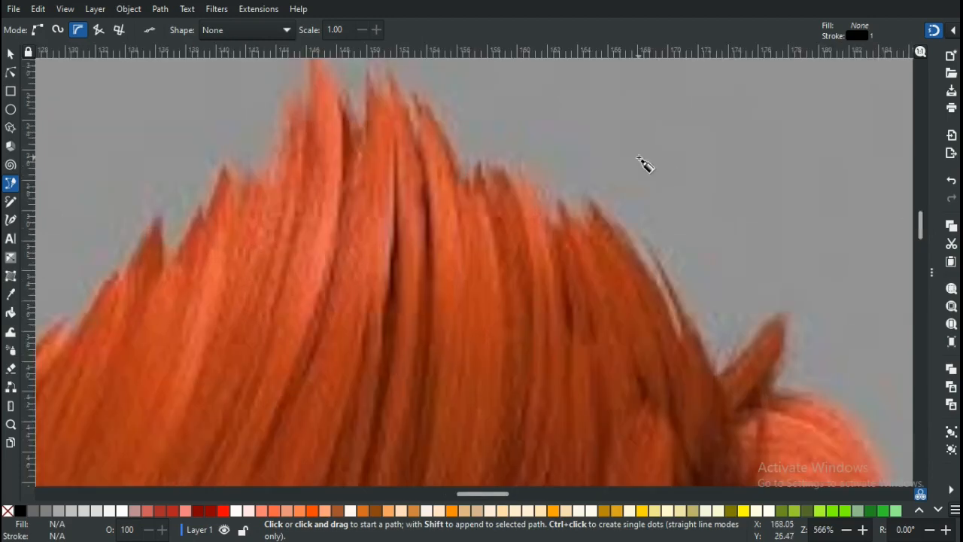
left_click_drag(921, 228, 922, 224)
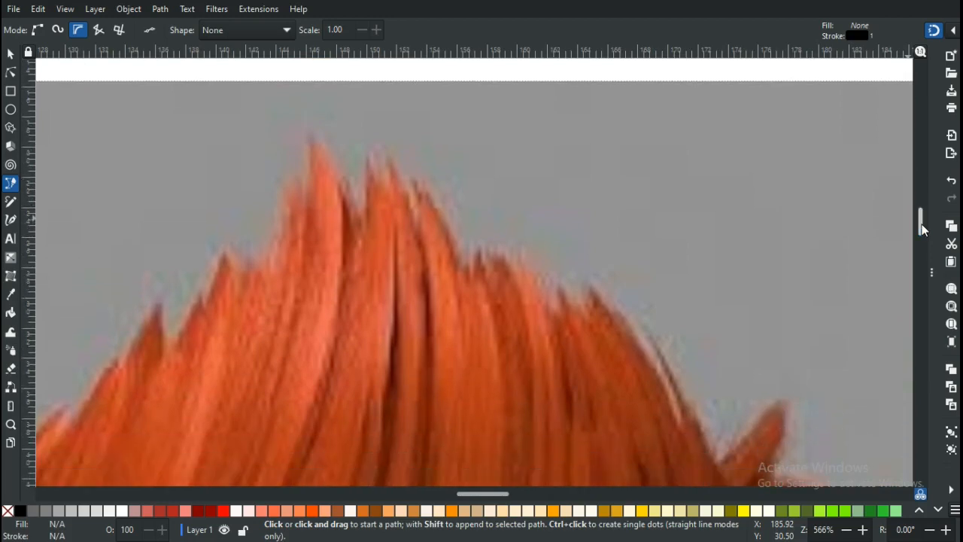
left_click(314, 138)
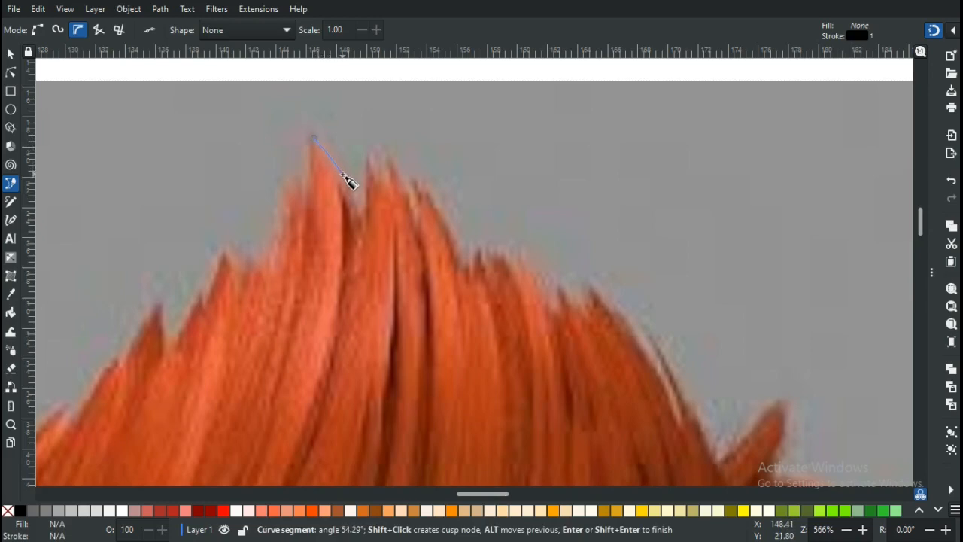
left_click(363, 210)
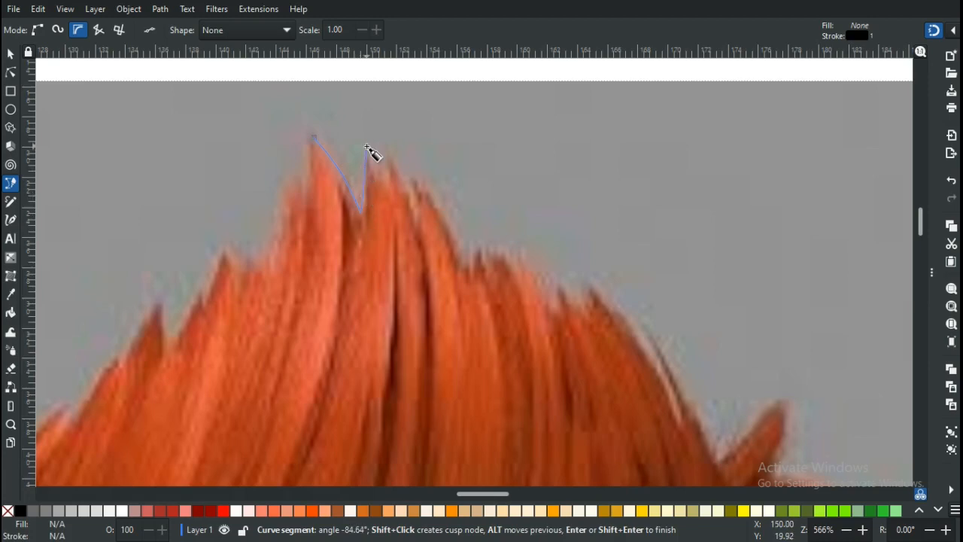
left_click(366, 147)
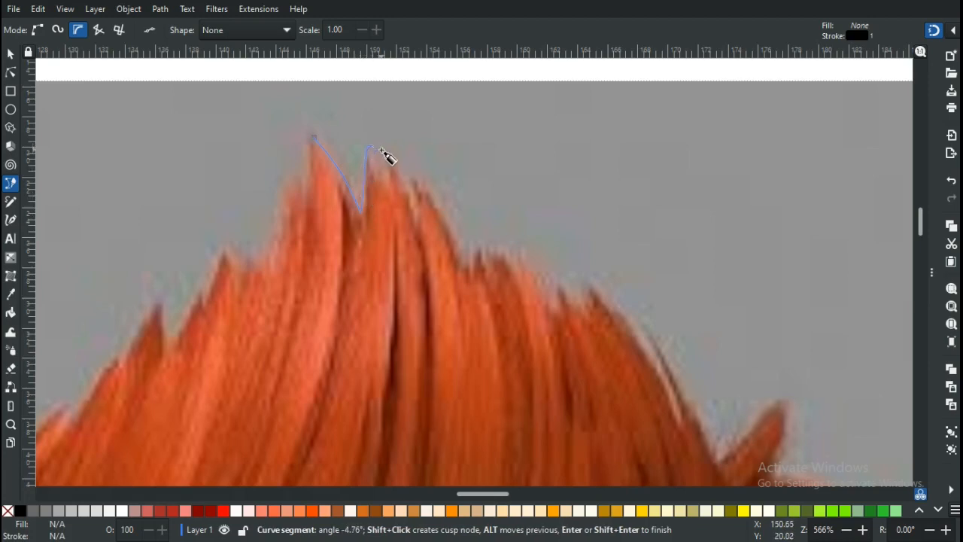
left_click(394, 167)
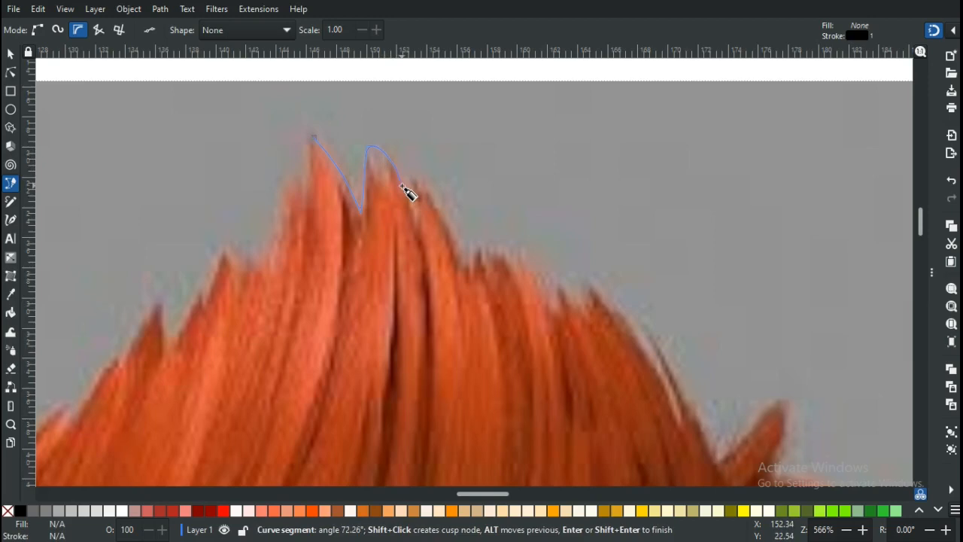
Continue the outline along the small tufts on the hair's right slope, up to the last tuft before the long drop
left_click(404, 185)
left_click(428, 195)
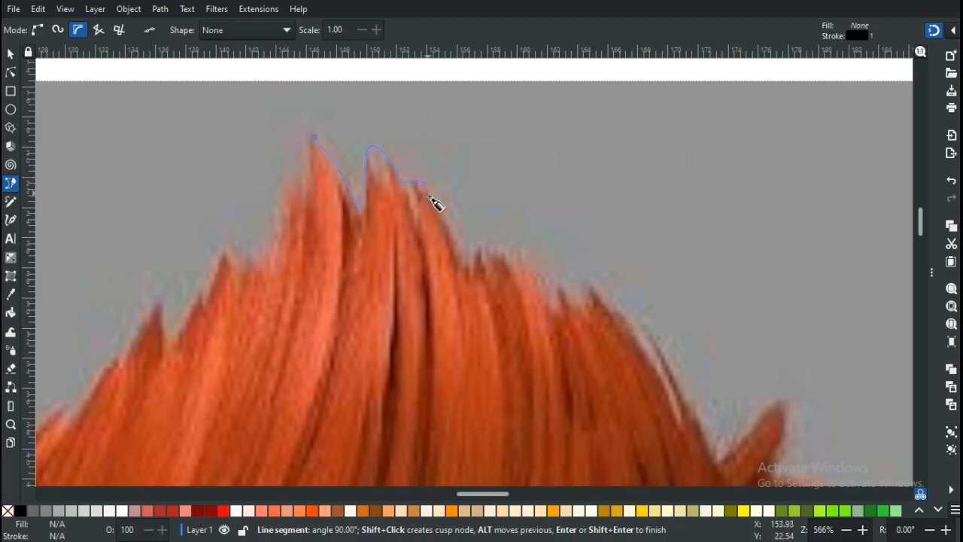
left_click(460, 268)
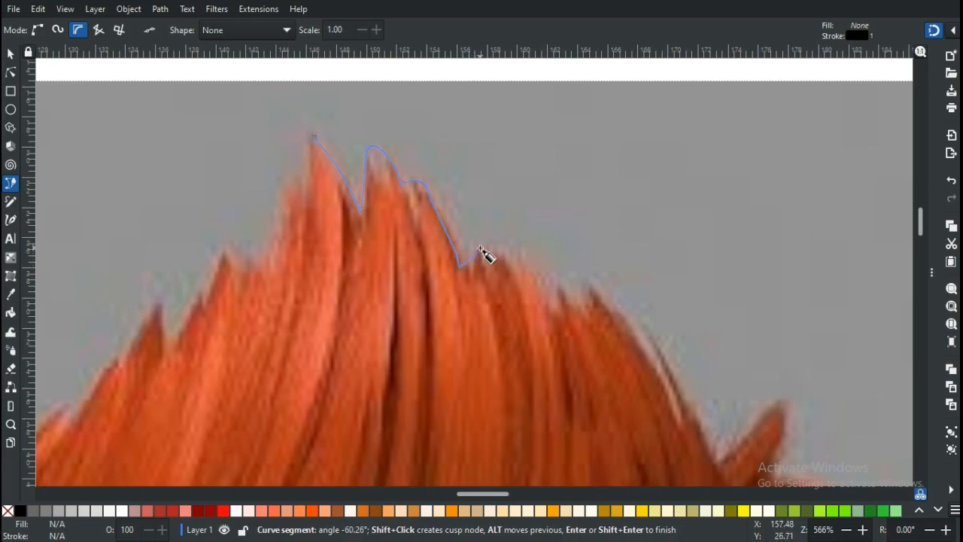
left_click(481, 250)
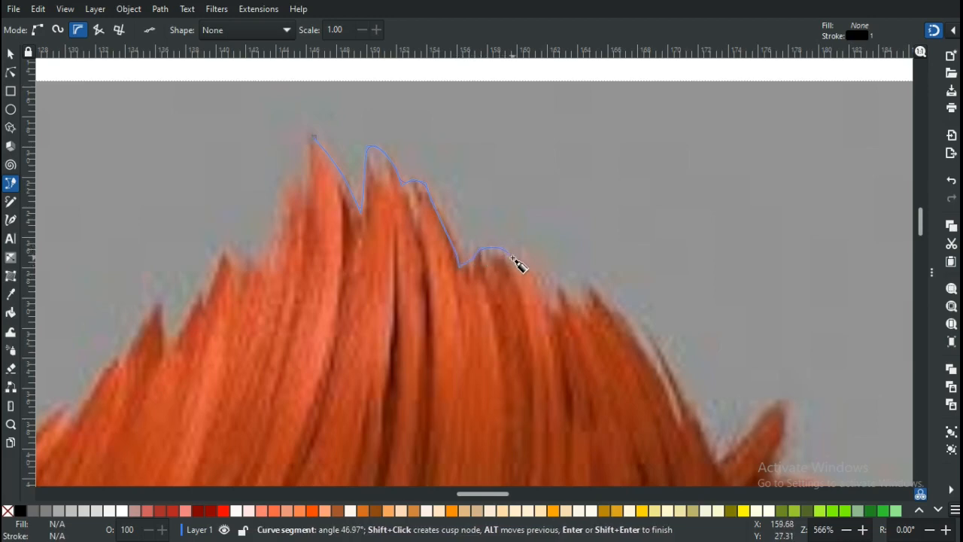
left_click(555, 295)
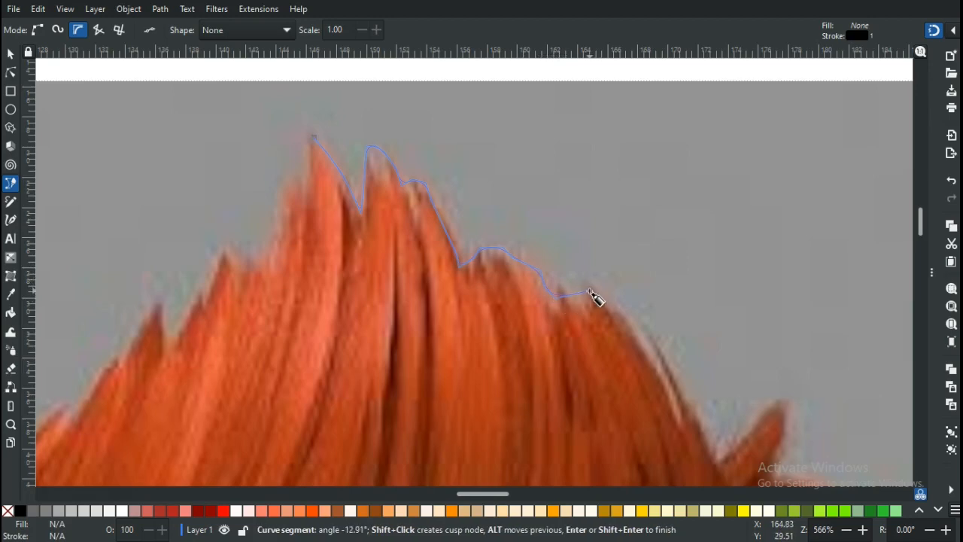
left_click(591, 294)
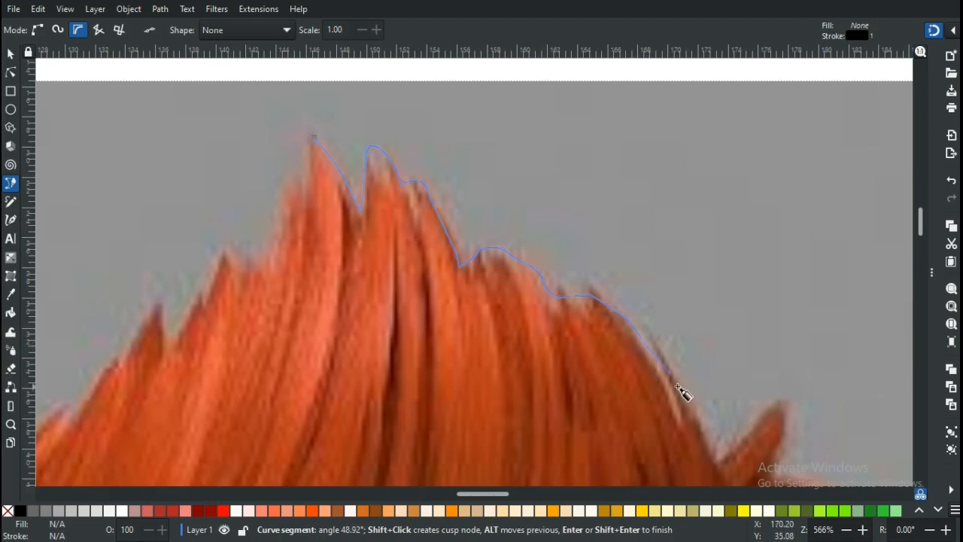
Trace down the hair's right slope, around the pointed rear tuft and over the bulge of side hair
left_click(721, 461)
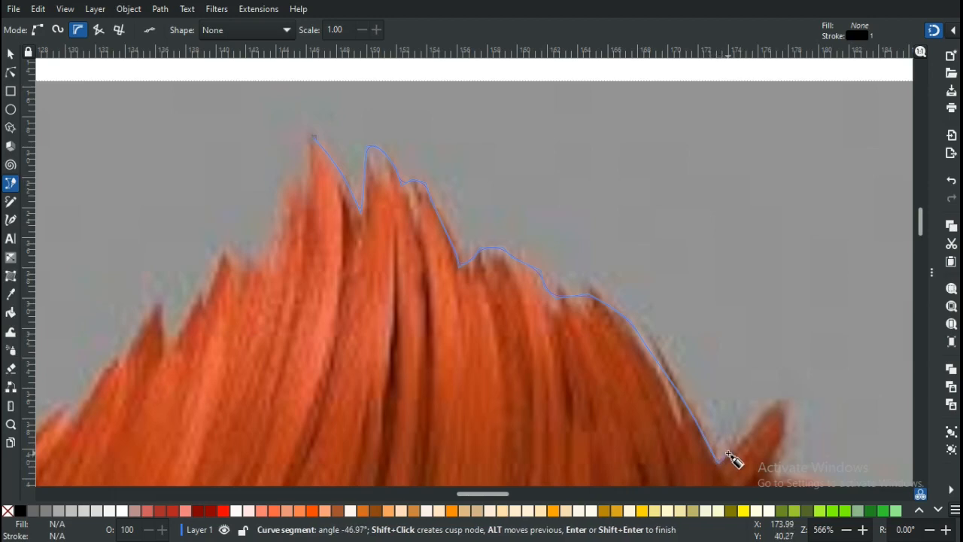
left_click(776, 404)
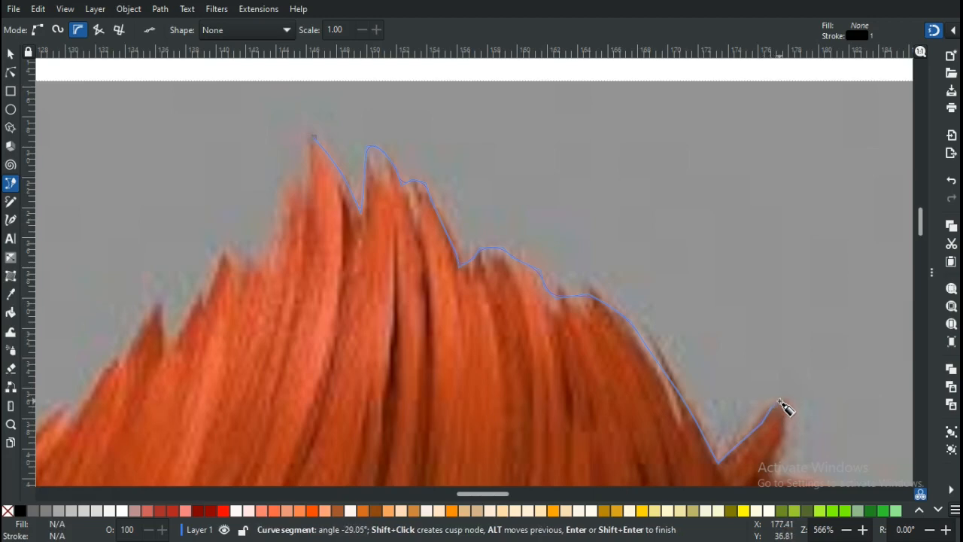
left_click(769, 465)
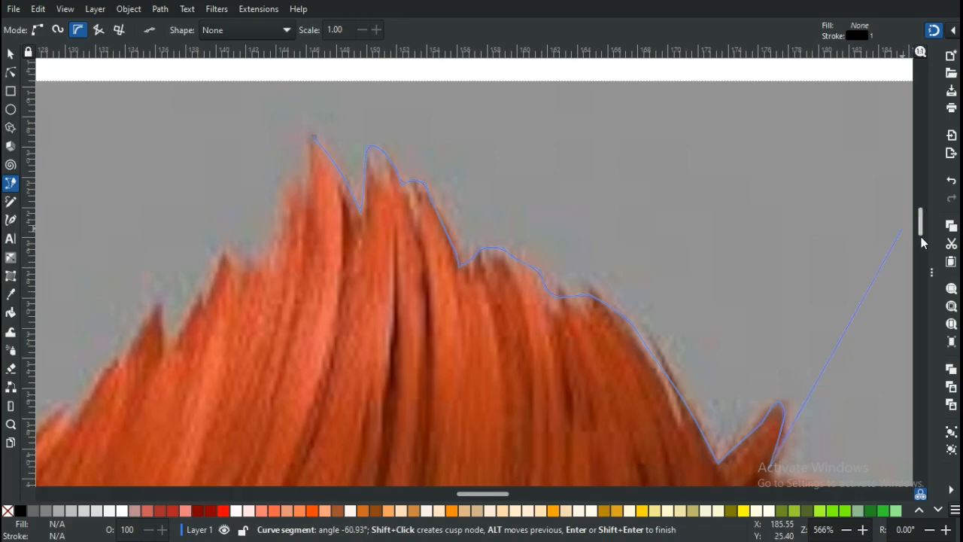
left_click_drag(921, 220, 919, 235)
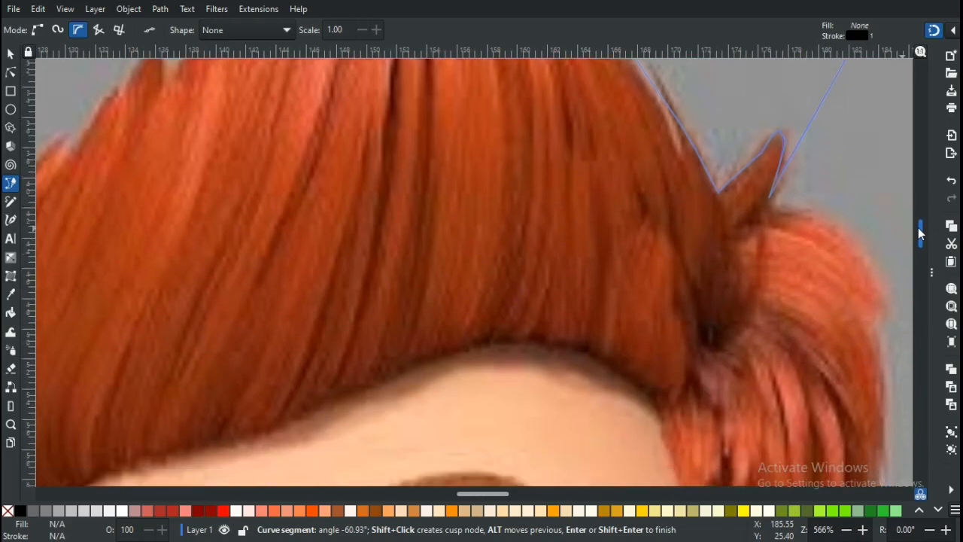
left_click(763, 207)
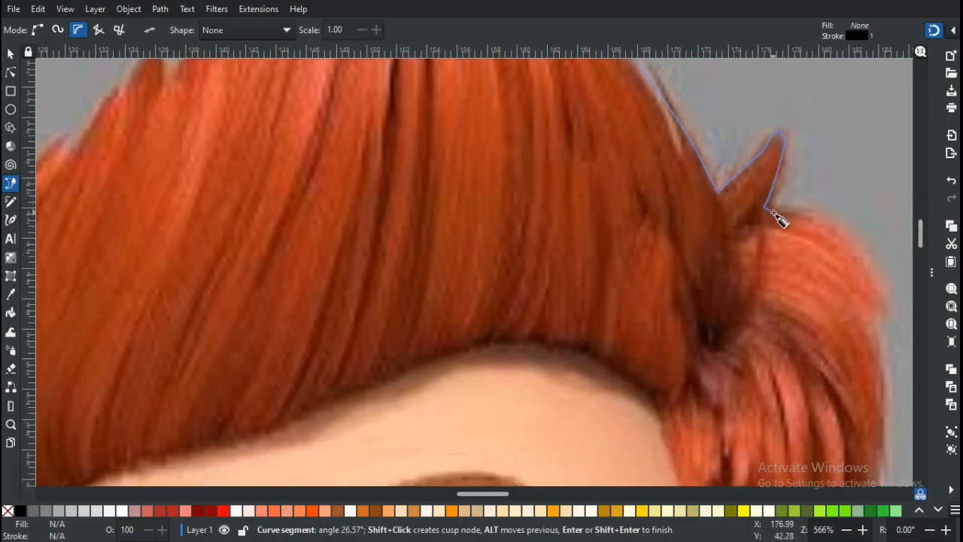
left_click(790, 205)
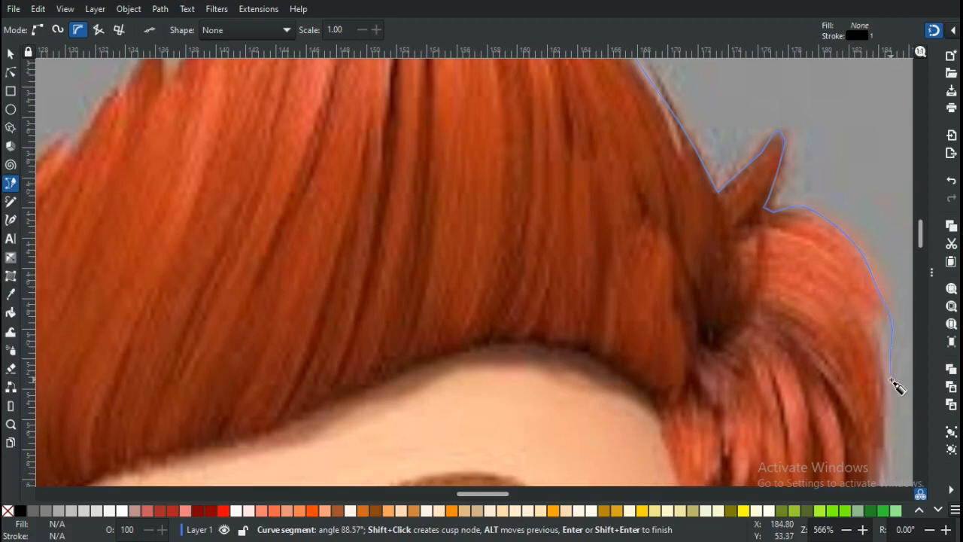
Continue the outline down the side hair to the glasses arm and around the arm's squared end
scroll(897, 385, "down", 7)
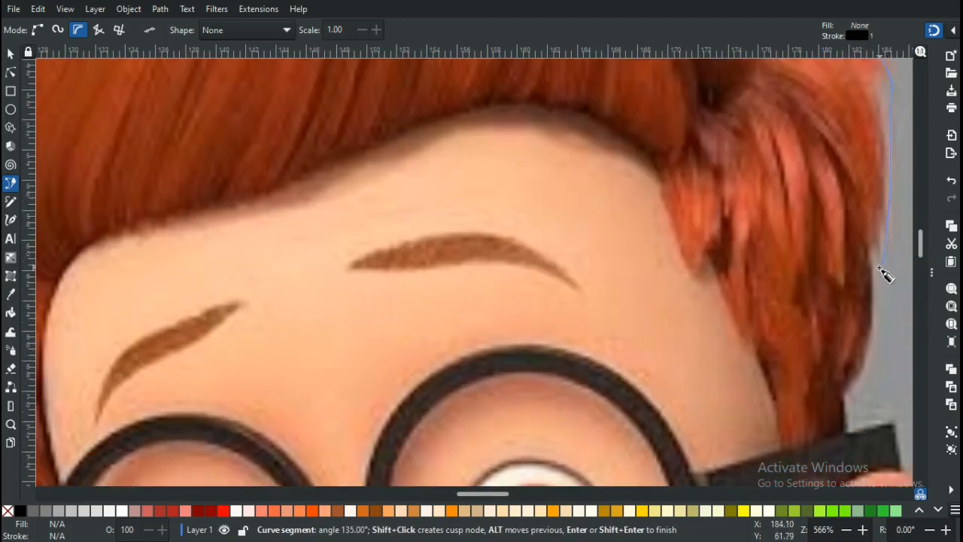
left_click(876, 270)
left_click(870, 364)
left_click(847, 389)
left_click(845, 432)
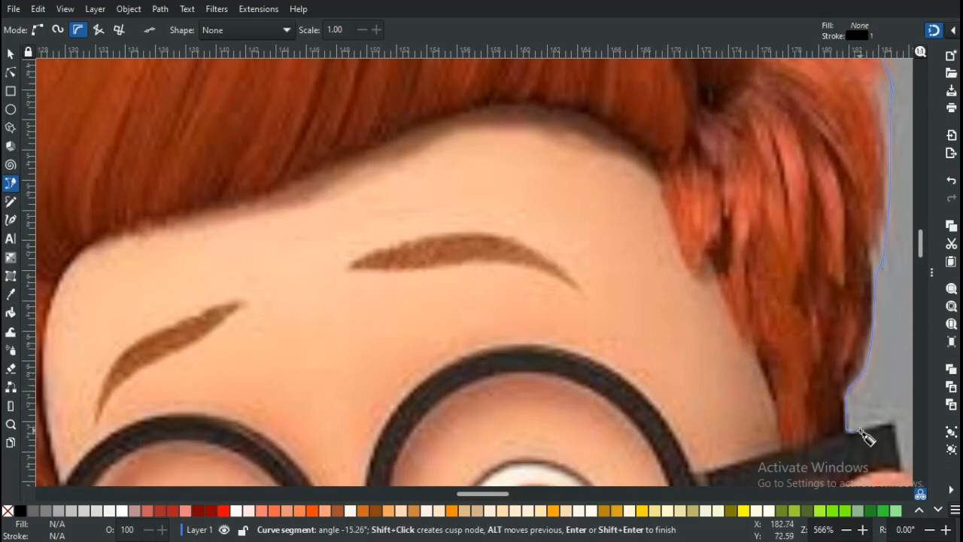
left_click(894, 426)
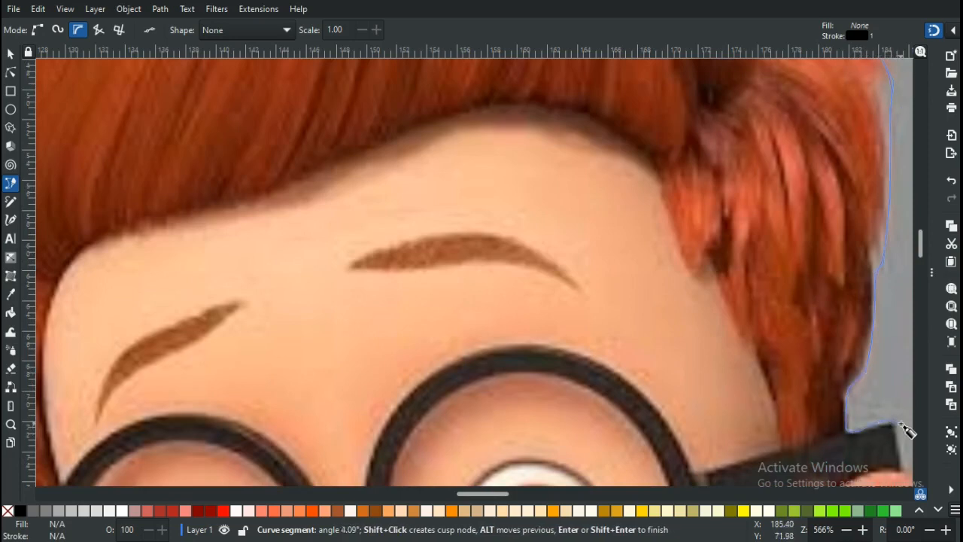
left_click(858, 476)
Trace the outer curve of the ear from the glasses arm around the lobe to where it meets the cheek
scroll(909, 383, "down", 5)
scroll(563, 495, "right", 3)
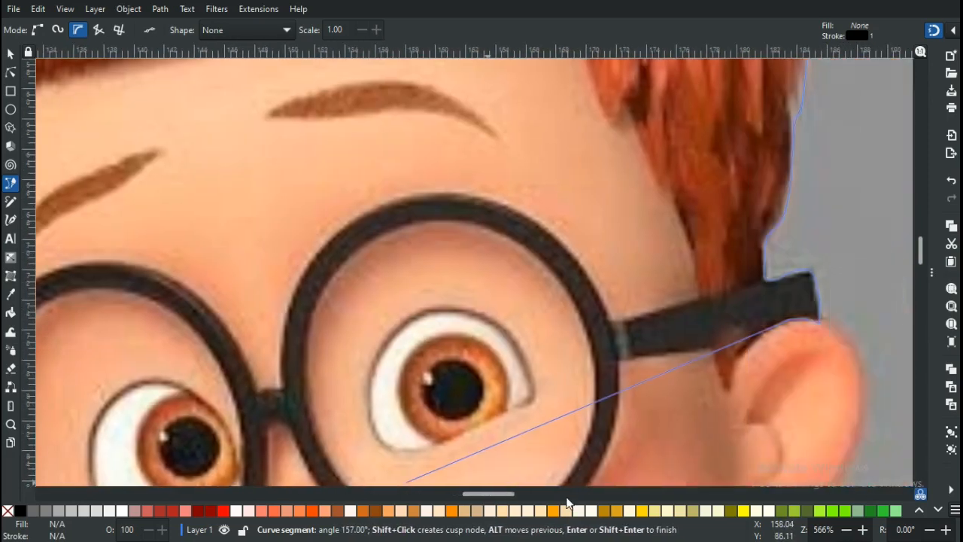
scroll(918, 328, "down", 2)
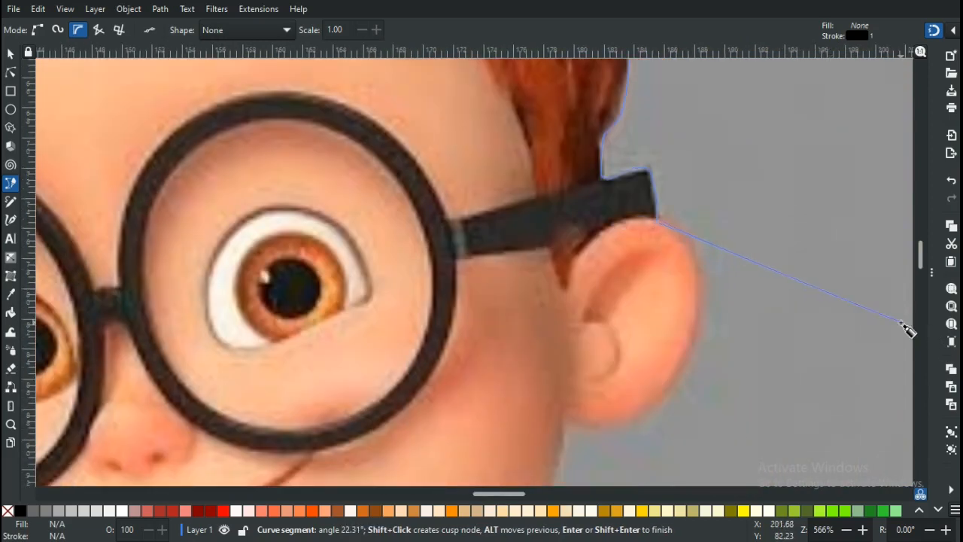
left_click(685, 237)
left_click(697, 263)
left_click(703, 293)
left_click(699, 330)
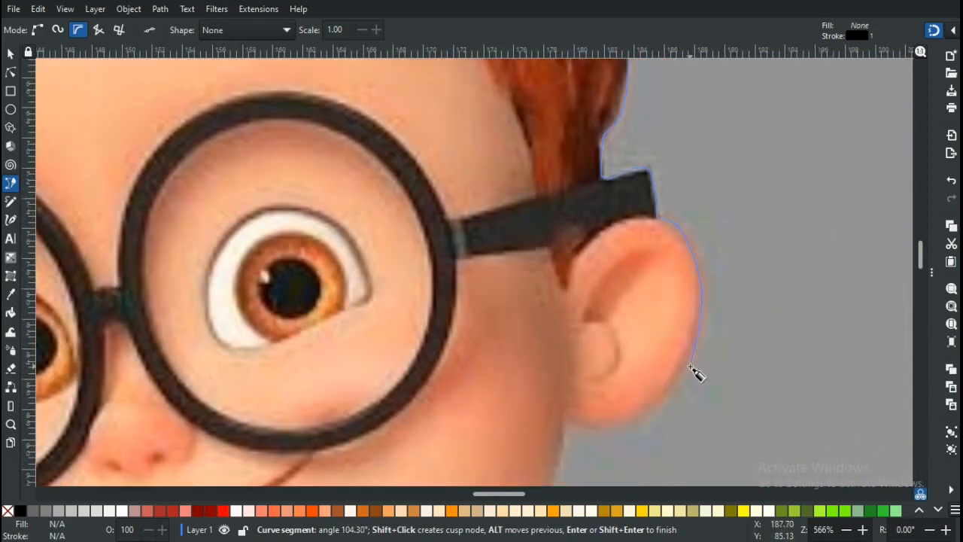
left_click(690, 367)
left_click(677, 384)
left_click(653, 413)
left_click(626, 427)
left_click(565, 415)
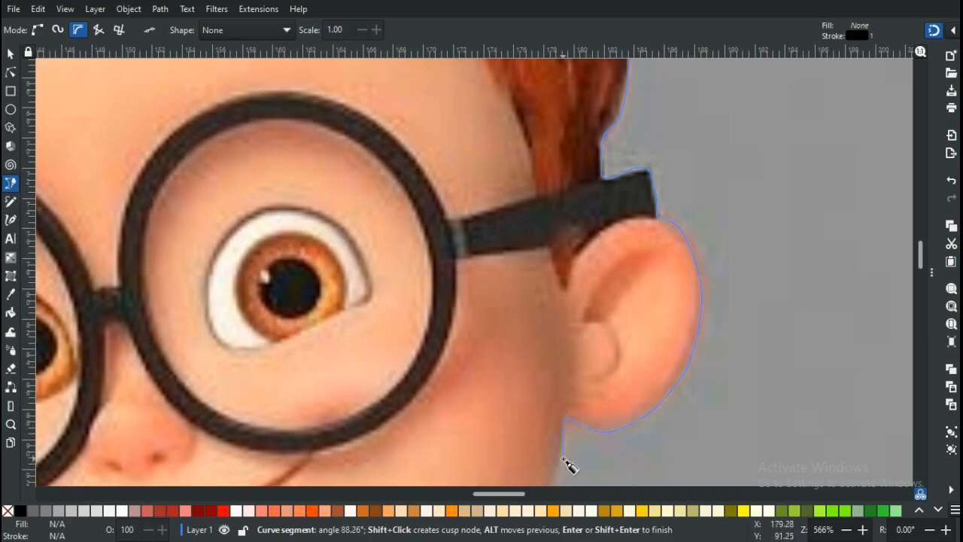
Continue the outline from the earlobe along the cheek and jaw to the base of the neck
scroll(557, 480, "down", 6)
left_click(554, 176)
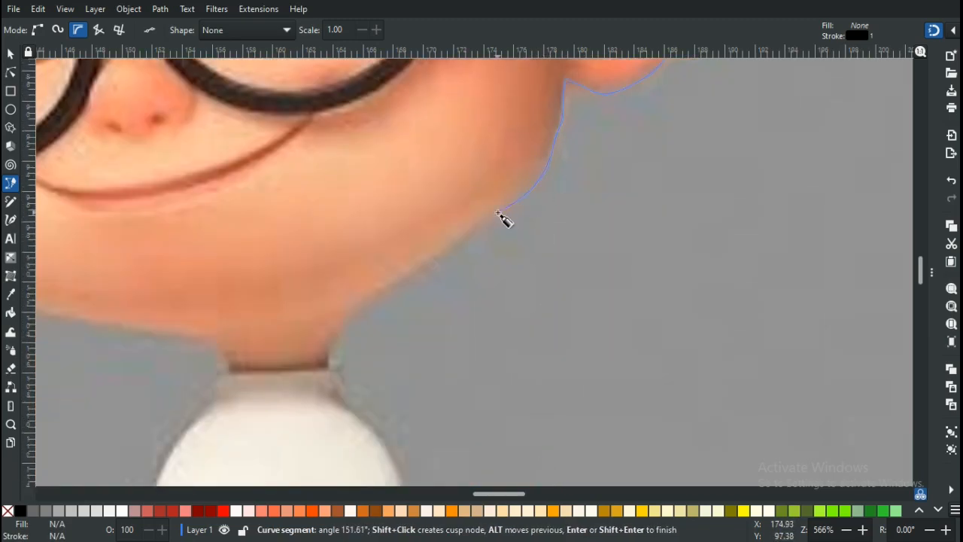
left_click(353, 308)
left_click(328, 368)
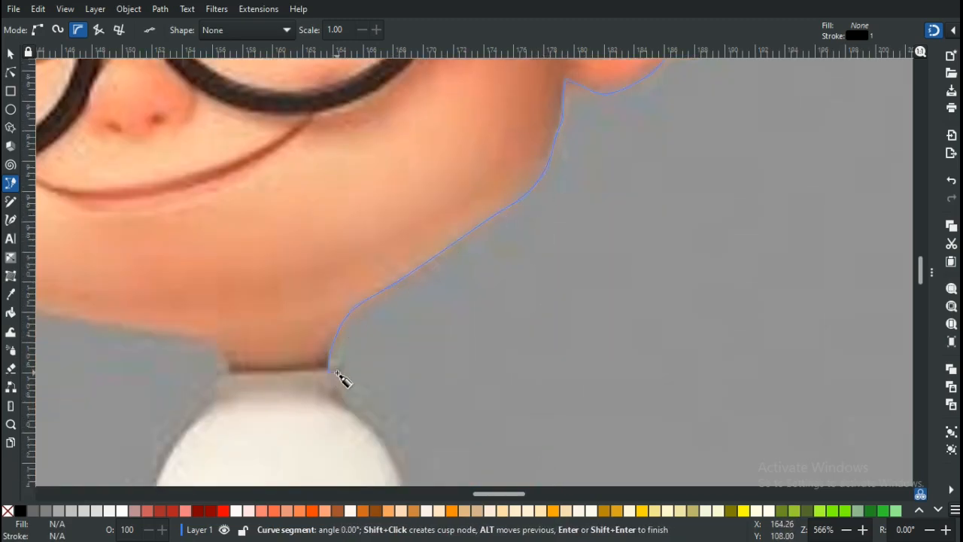
Trace the shirt's right shoulder and the outer edge of the sleeve to its lower corner
left_click(381, 442)
scroll(381, 442, "down", 6)
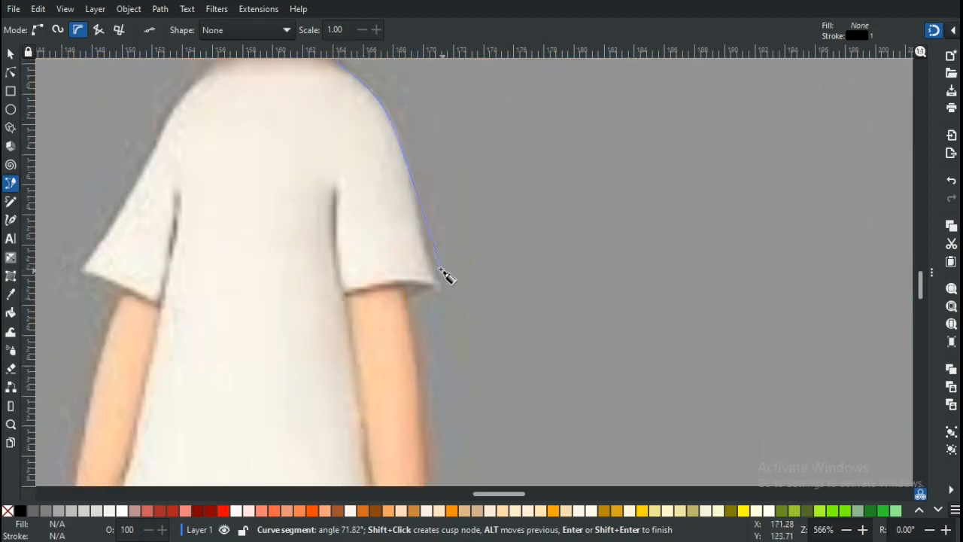
left_click(438, 288)
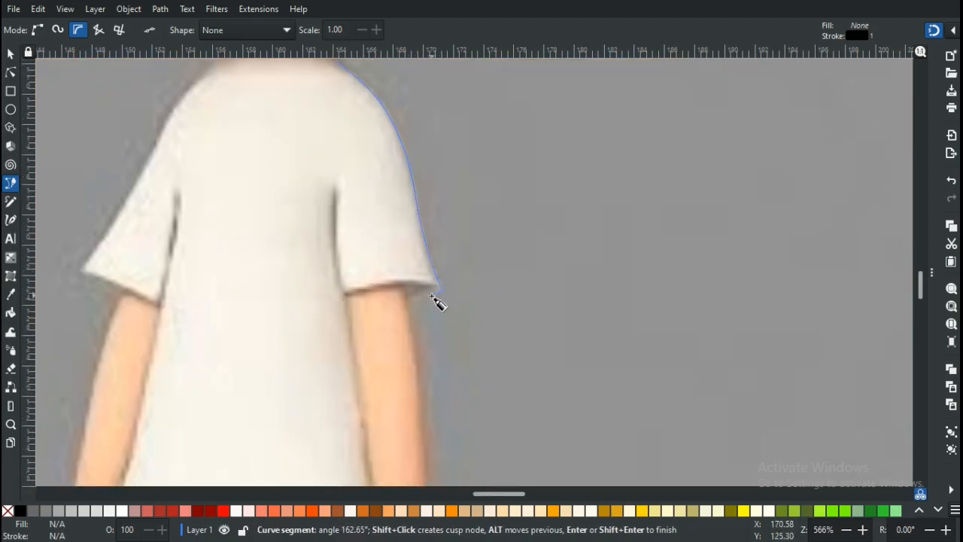
Continue the outline along the right sleeve hem, down the arm and the outer edge of the shorts to the cuff's lower corner
left_click(407, 307)
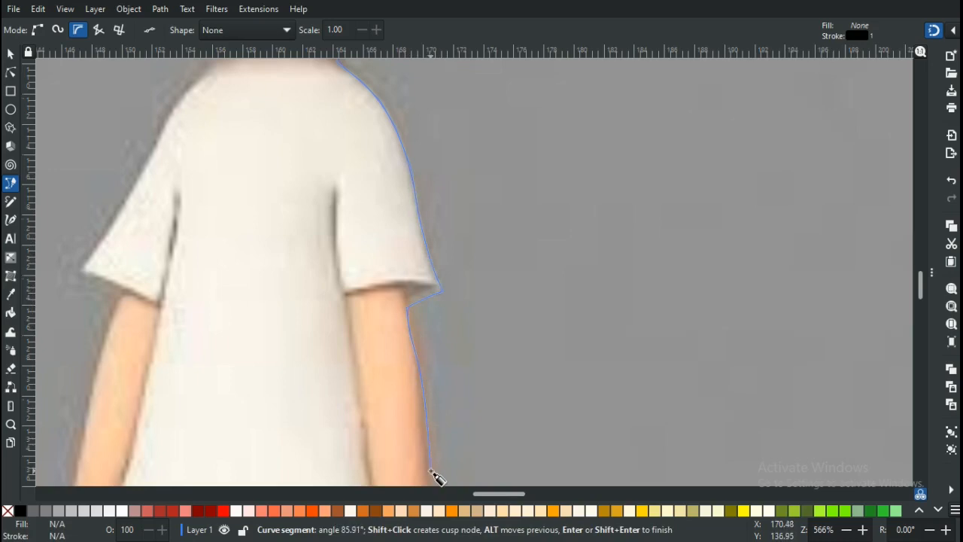
scroll(434, 476, "down", 6)
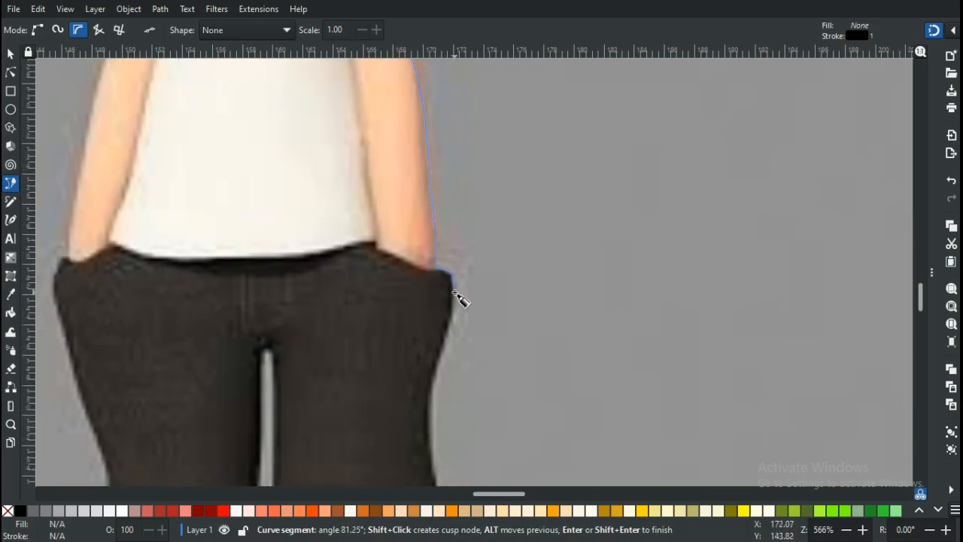
scroll(436, 473, "down", 3)
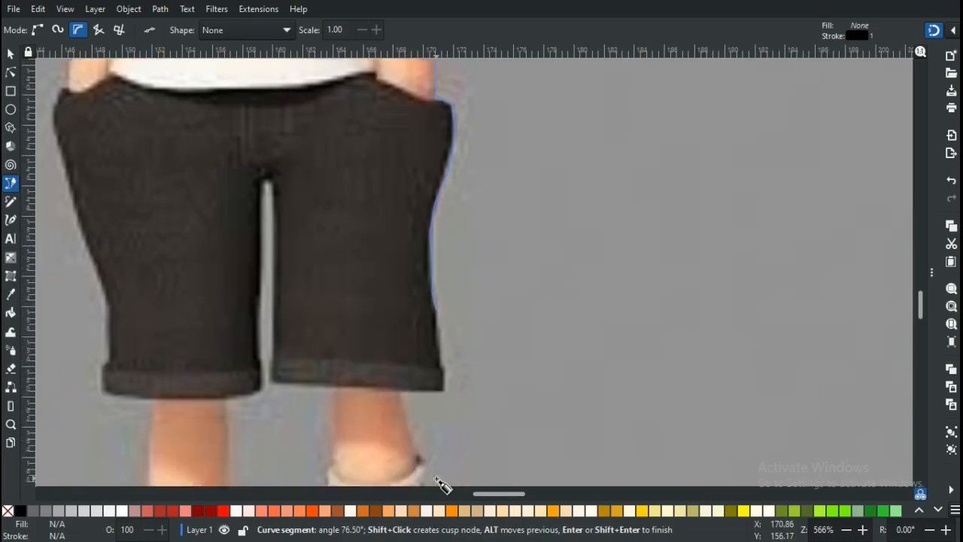
scroll(440, 481, "down", 2)
left_click(444, 276)
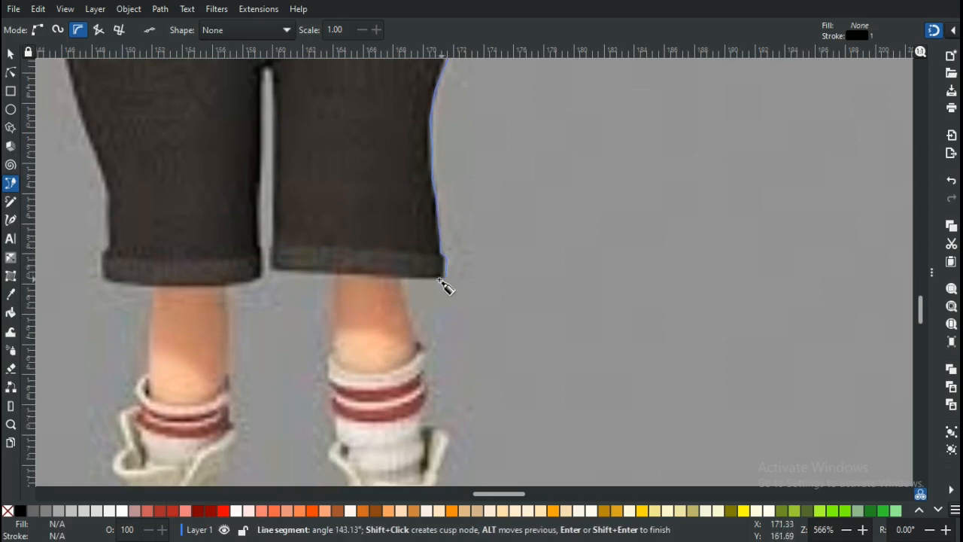
Trace under the right cuff and down the outer side of the leg and striped sock to the shoe's collar
left_click(400, 279)
left_click(419, 346)
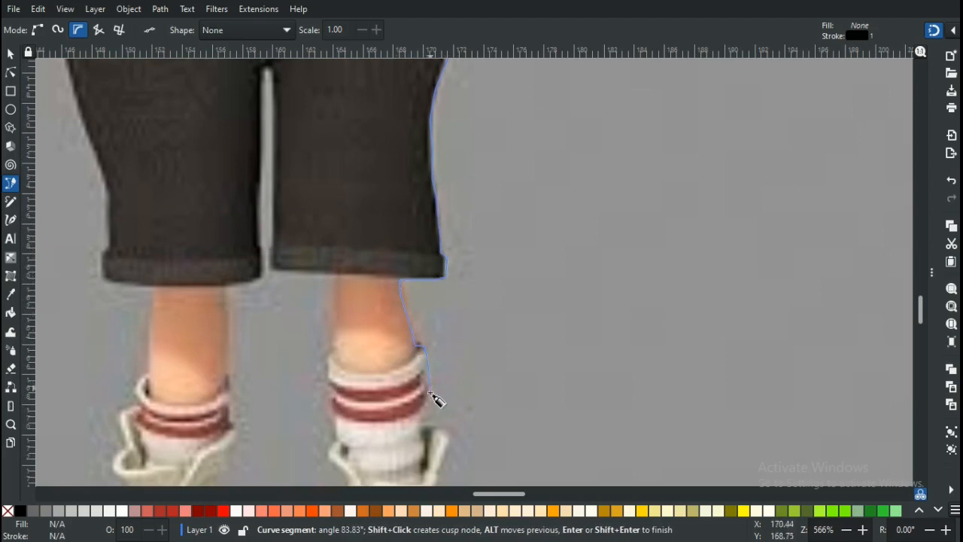
left_click(425, 430)
left_click(443, 437)
scroll(447, 460, "down", 4)
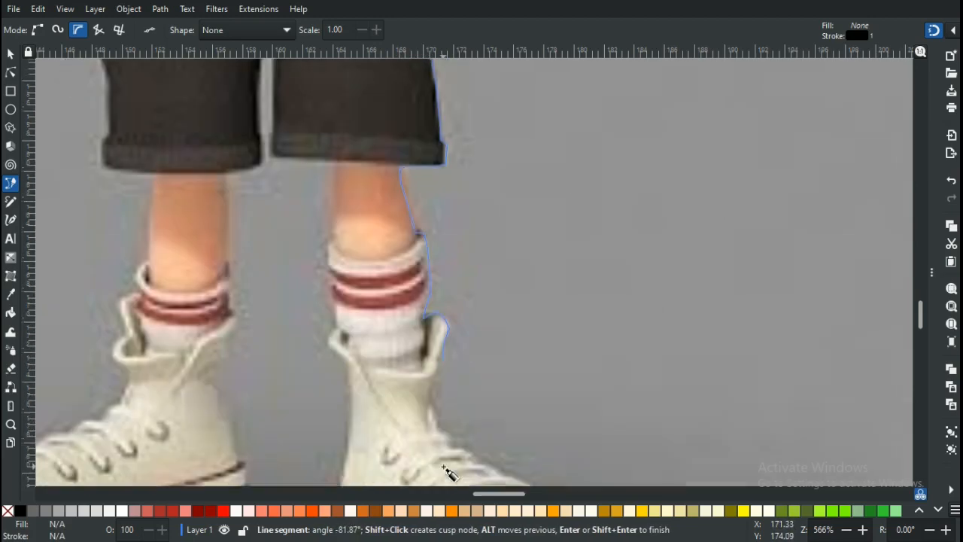
Continue the outline from the right shoe's collar over the laces and toe cap to the front of the sole
left_click(449, 326)
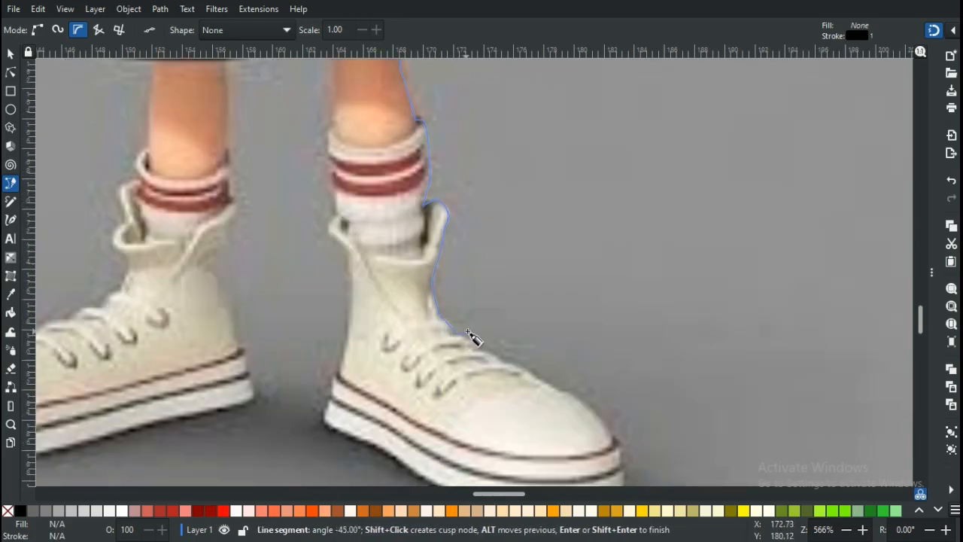
left_click(479, 352)
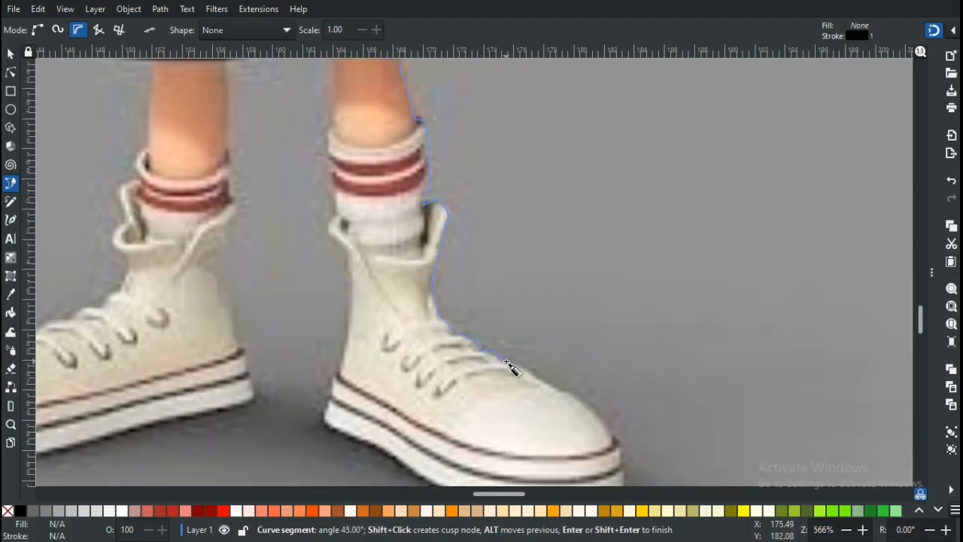
left_click(553, 388)
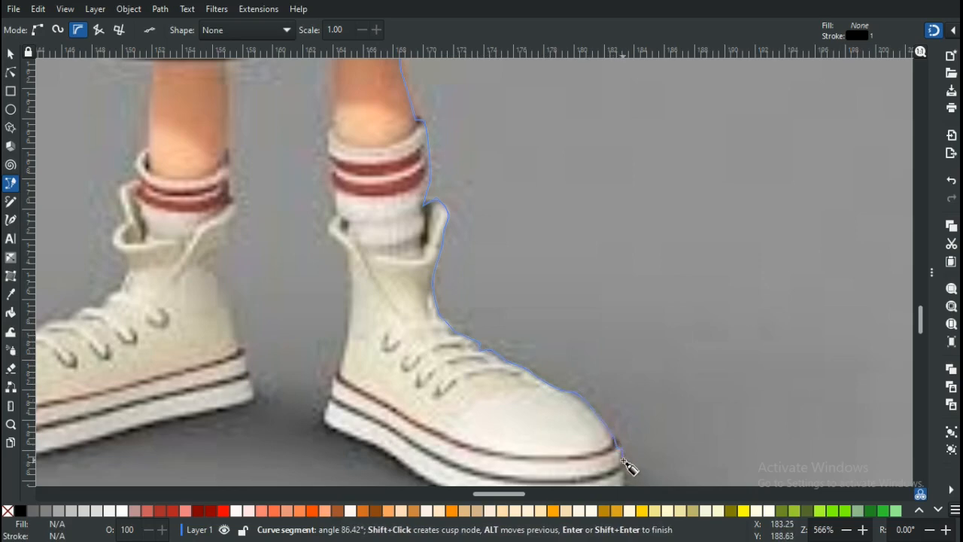
scroll(630, 481, "down", 4)
left_click(629, 378)
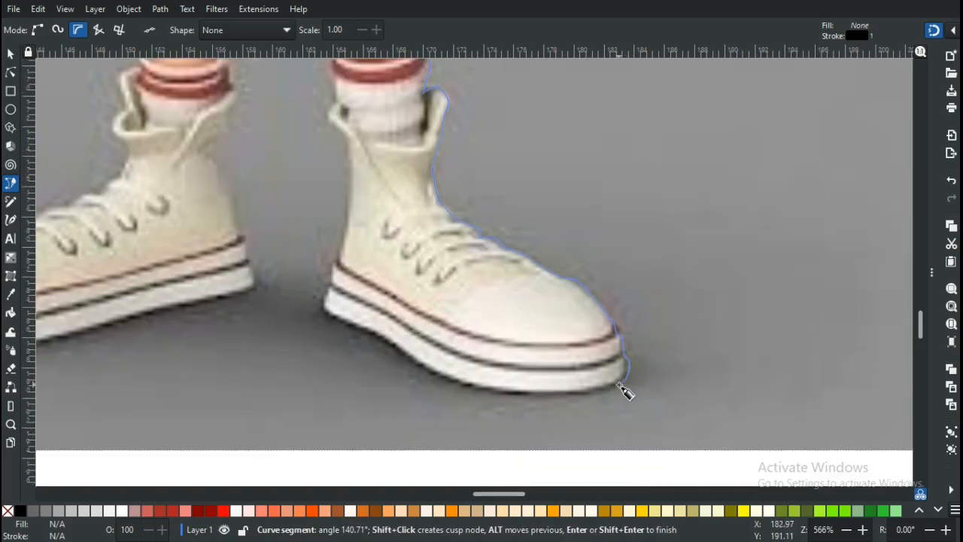
Trace the underside of the right shoe's sole from the toe back to the heel corner
left_click(619, 385)
left_click(571, 394)
left_click(489, 390)
left_click(428, 373)
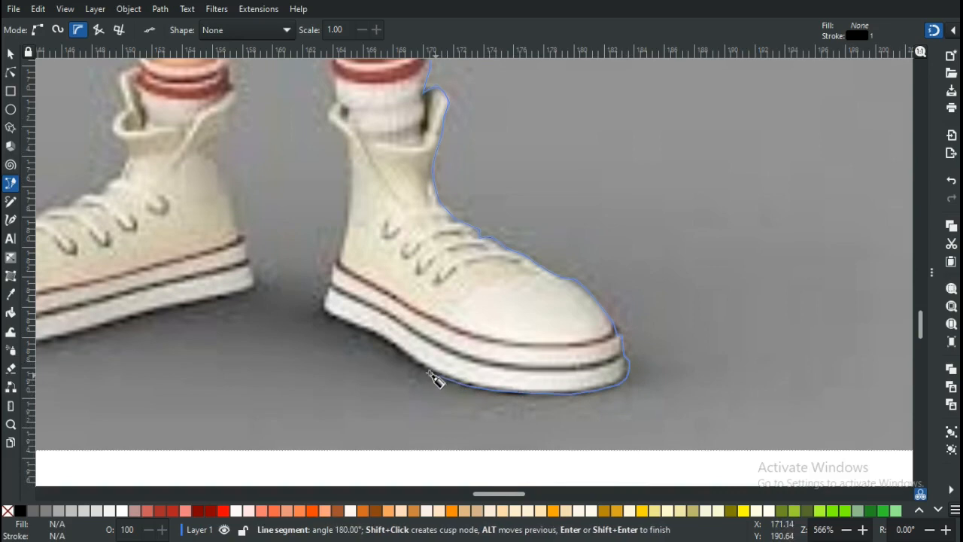
left_click(323, 307)
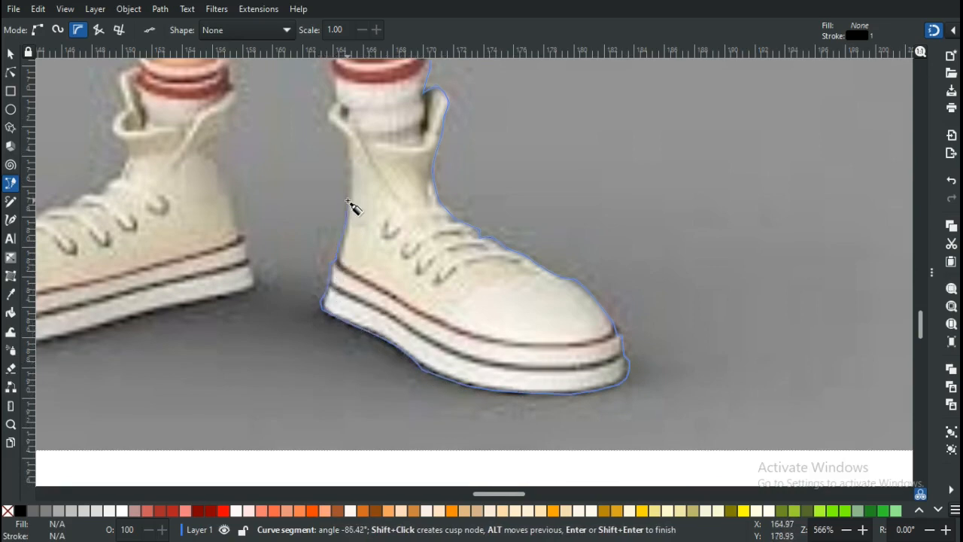
Continue the outline up the back of the right shoe, its collar, the sock and the inner leg to the shorts' hem
left_click(347, 146)
left_click(327, 113)
left_click(339, 98)
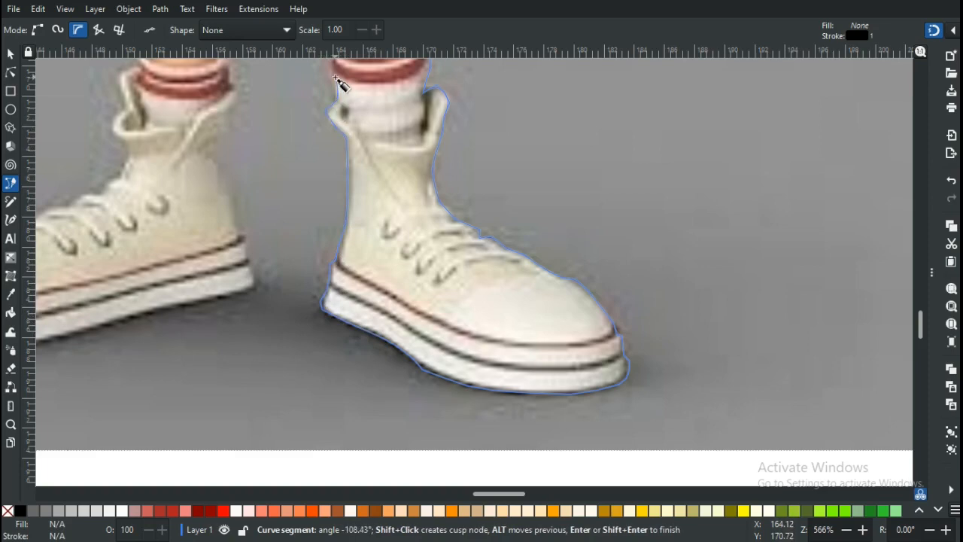
scroll(335, 78, "up", 4)
scroll(340, 82, "up", 4)
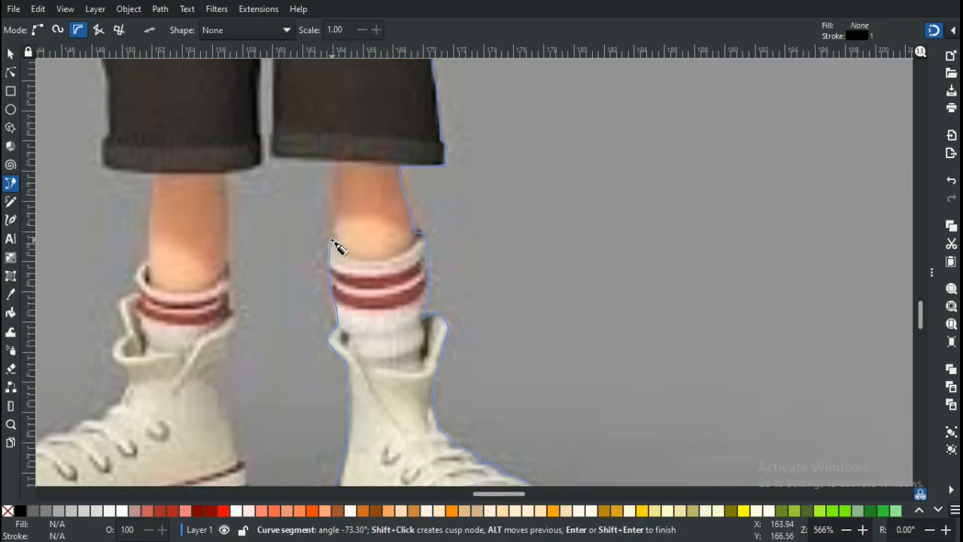
left_click(333, 161)
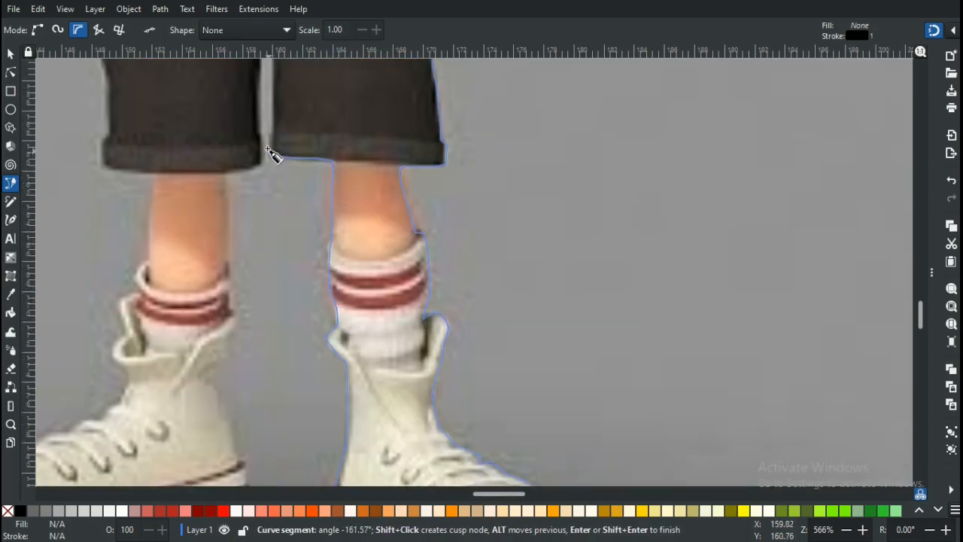
Trace the right cuff's inner corner, the narrow gap between the shorts' legs and the left cuff to the left leg
left_click(271, 156)
scroll(278, 85, "up", 8)
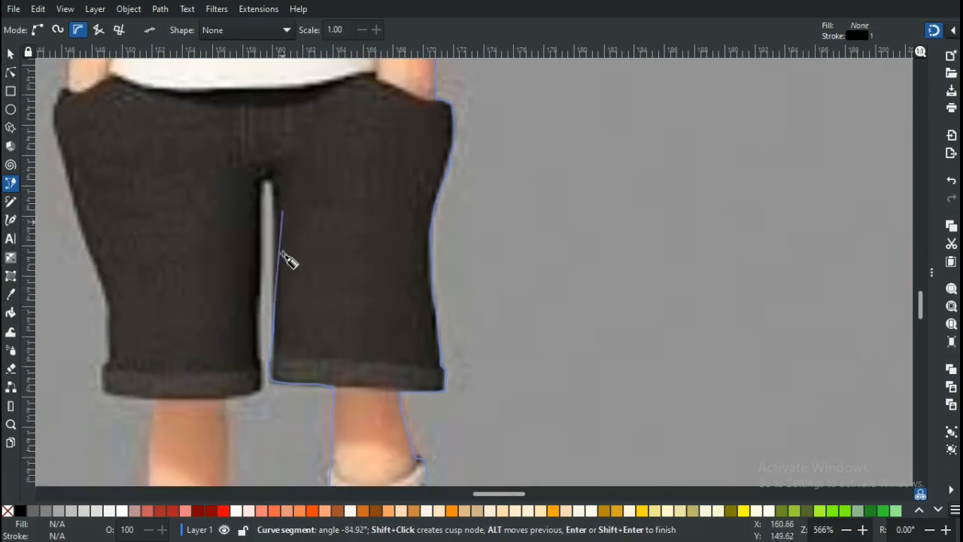
left_click(263, 180)
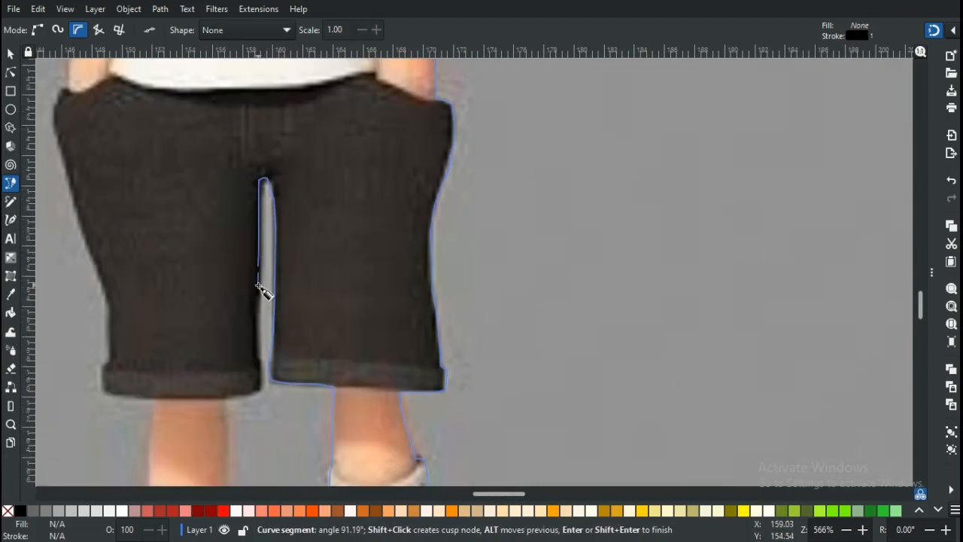
left_click(225, 398)
Continue the outline down the inner side of the left leg and striped sock to the shoe's collar
left_click(232, 446)
scroll(232, 446, "down", 12)
left_click(233, 167)
left_click(229, 199)
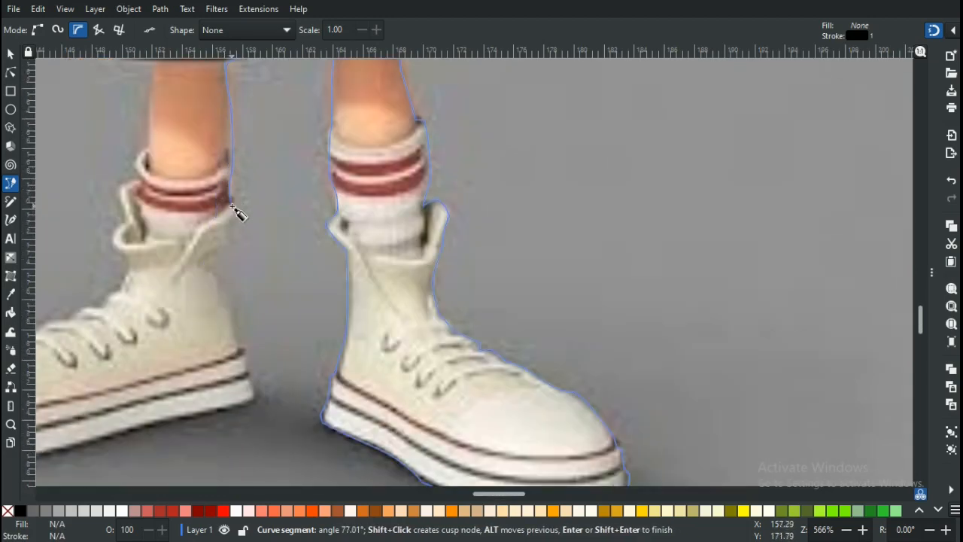
Trace the left shoe's collar flap, ankle and heel down to the lower back corner of the sole
left_click(237, 231)
left_click(212, 269)
left_click(224, 301)
left_click(242, 349)
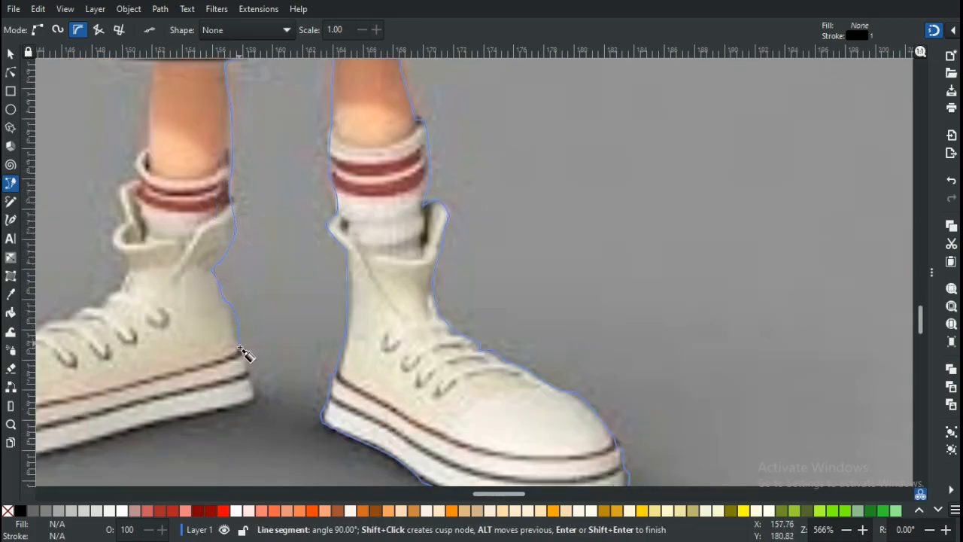
left_click(257, 401)
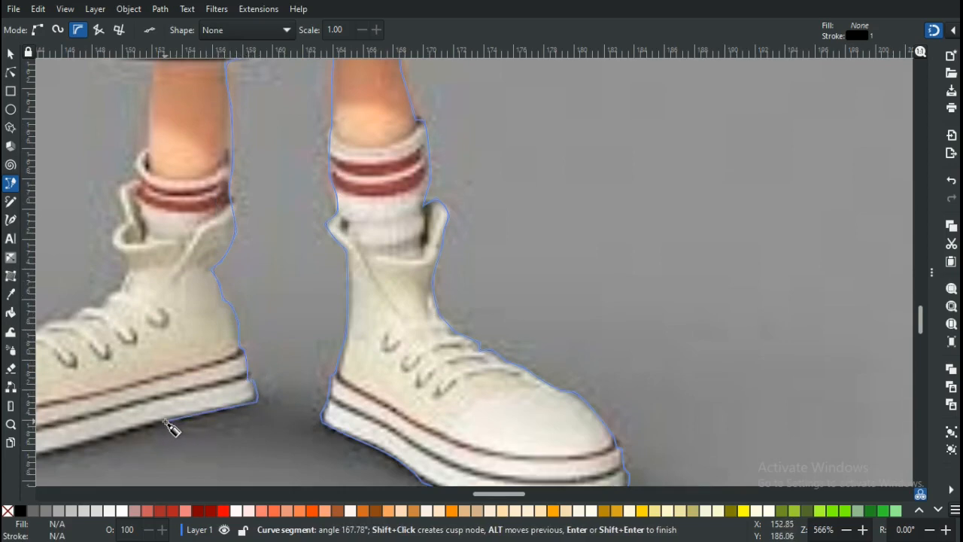
Trace the underside of the left shoe's sole from the heel to the toe and around its front corner
left_click(58, 455)
scroll(450, 496, "right", 5)
scroll(450, 497, "left", 5)
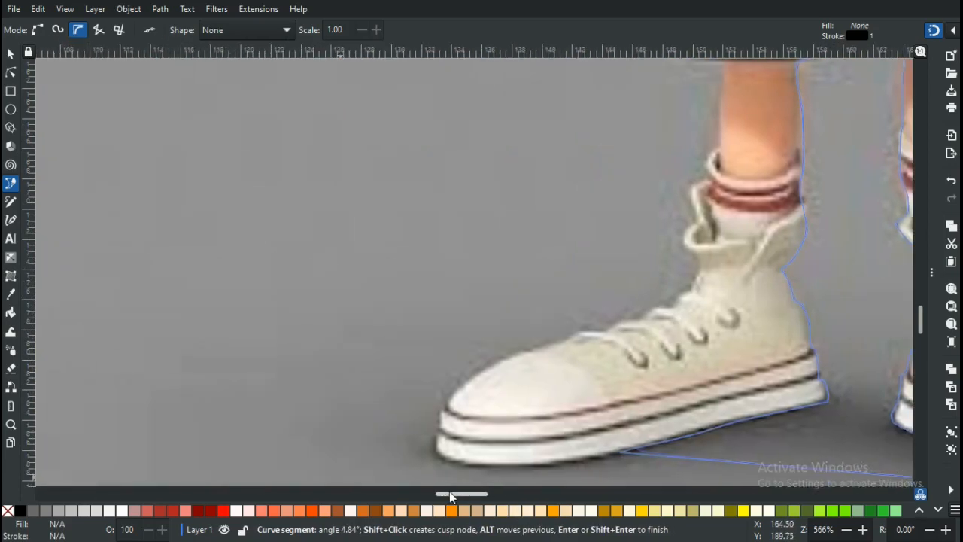
left_click(451, 463)
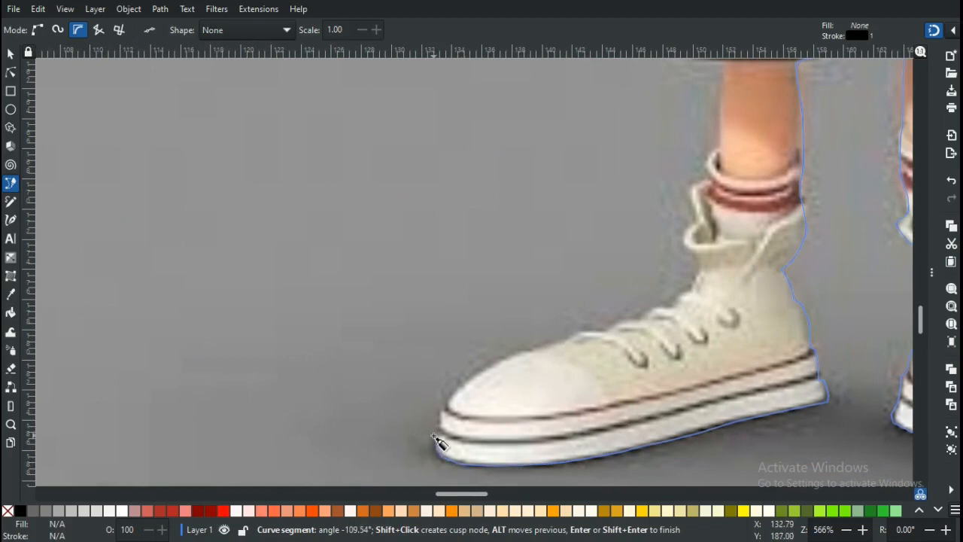
left_click(440, 427)
key("ctrl+z")
left_click(434, 451)
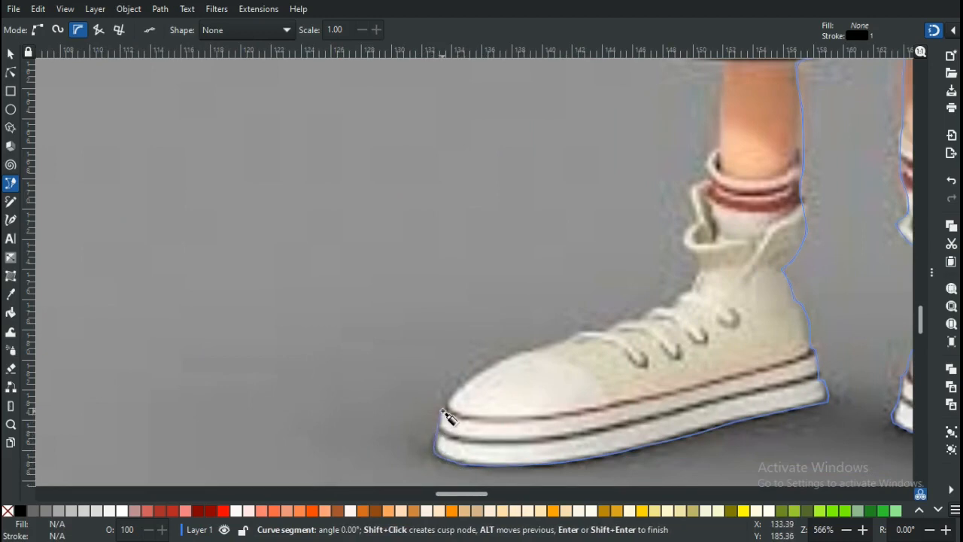
Continue the outline from the front of the left sole over the toe cap and along the bumps of the laces
left_click(445, 409)
left_click(525, 351)
left_click(608, 334)
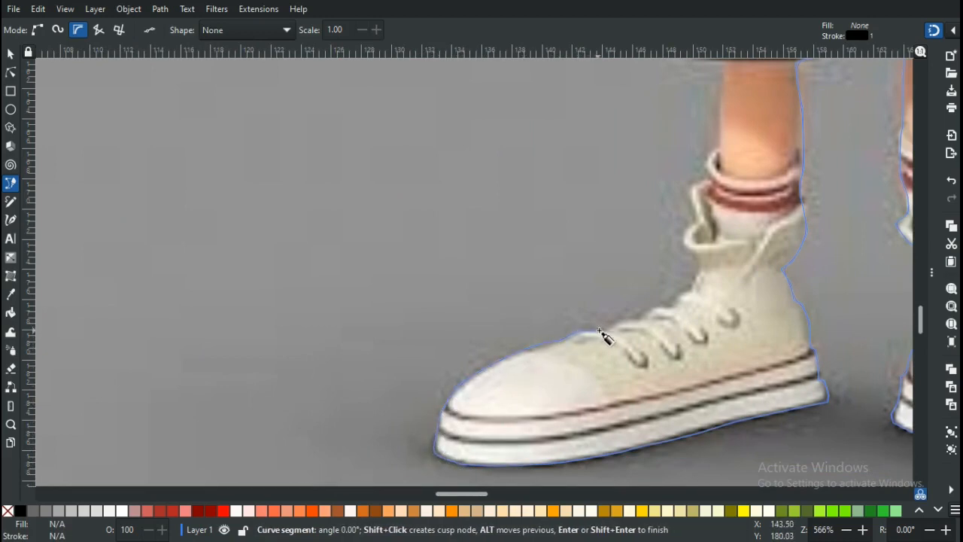
left_click(645, 315)
left_click(654, 304)
left_click(674, 306)
left_click(677, 292)
left_click(690, 289)
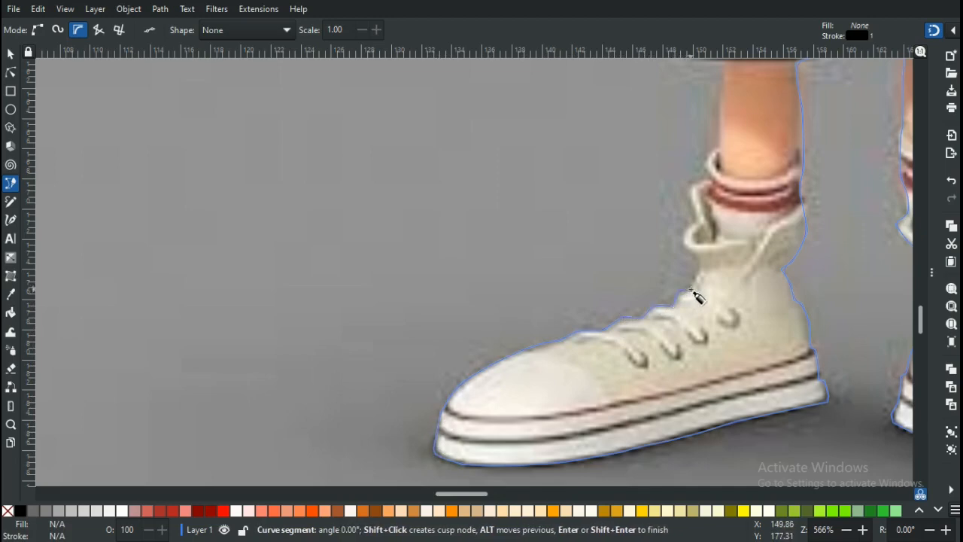
Trace the folded front edge of the left shoe's collar from the ankle up to its tip beside the sock
left_click(701, 265)
left_click(684, 239)
left_click(699, 217)
left_click(689, 187)
left_click(704, 180)
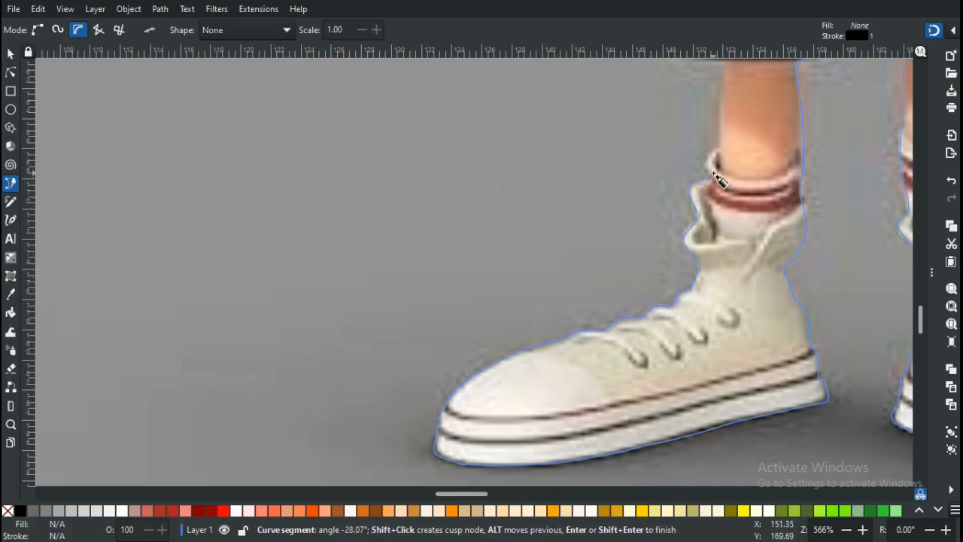
Continue the outline around the left sock's top edge and up the outer side of the leg to the shorts' hem
left_click(707, 155)
left_click(719, 147)
scroll(721, 131, "up", 6)
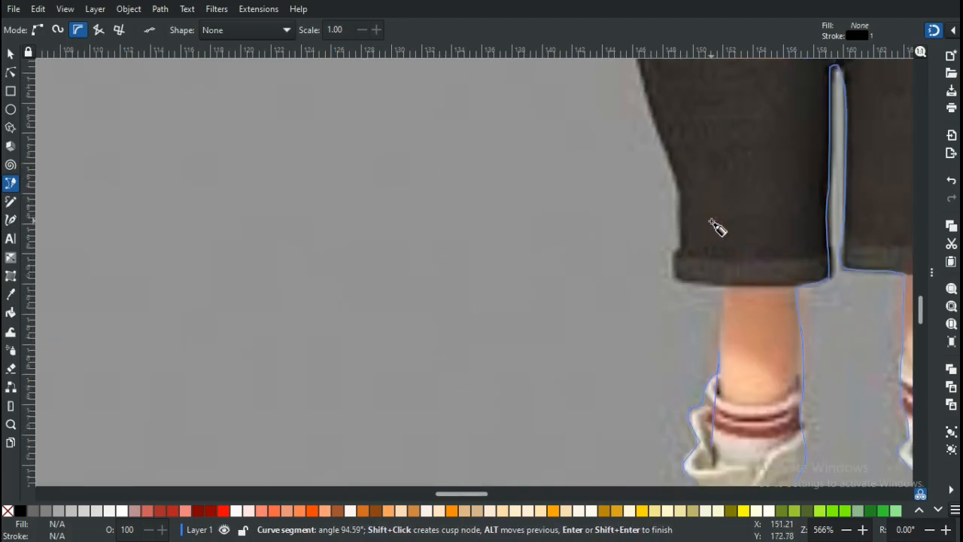
left_click(724, 285)
Trace the left cuff's outer corner and the outer edge of the shorts up to the pocket
left_click(673, 268)
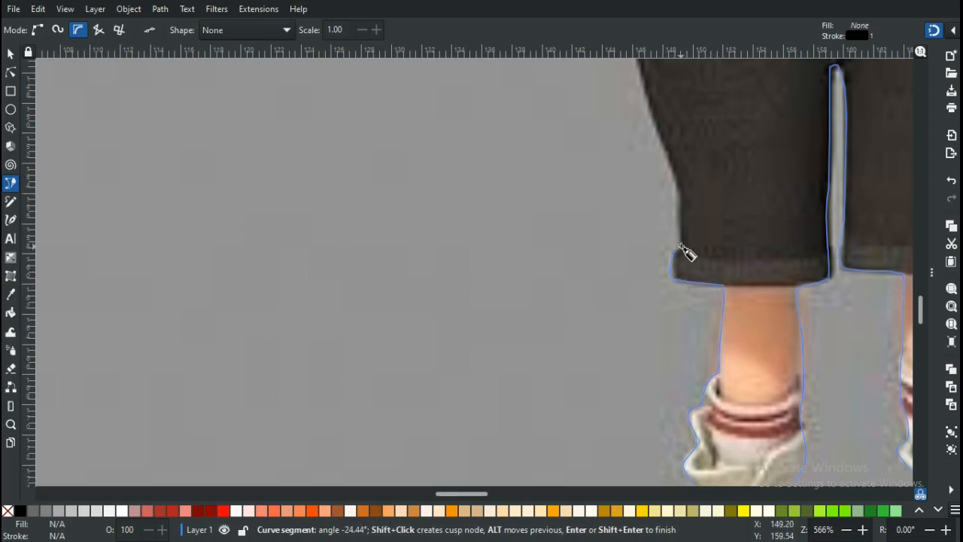
left_click(682, 198)
scroll(648, 85, "up", 9)
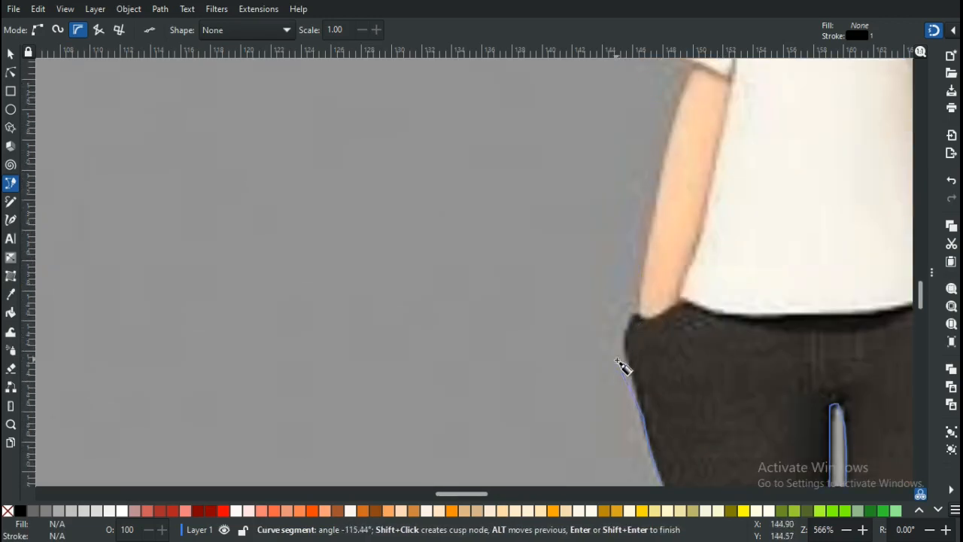
left_click(628, 325)
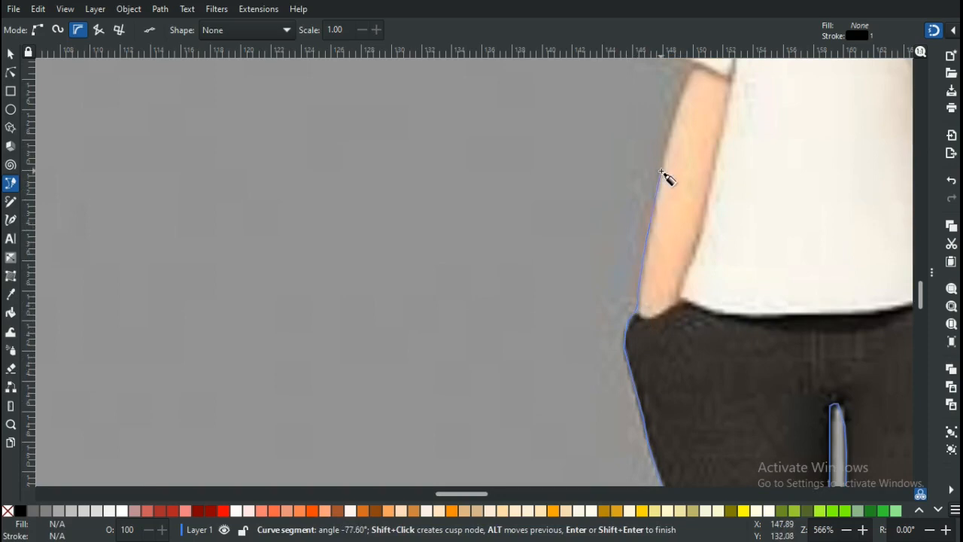
Continue the outline up the left arm, around the sleeve's hem corner and along the sleeve's outer edge
scroll(692, 94, "up", 5)
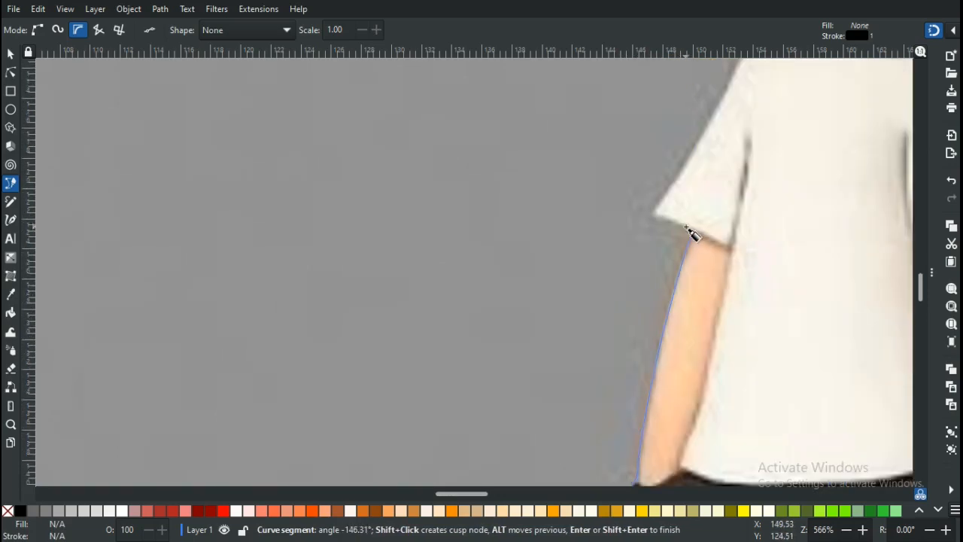
left_click(689, 232)
left_click(652, 213)
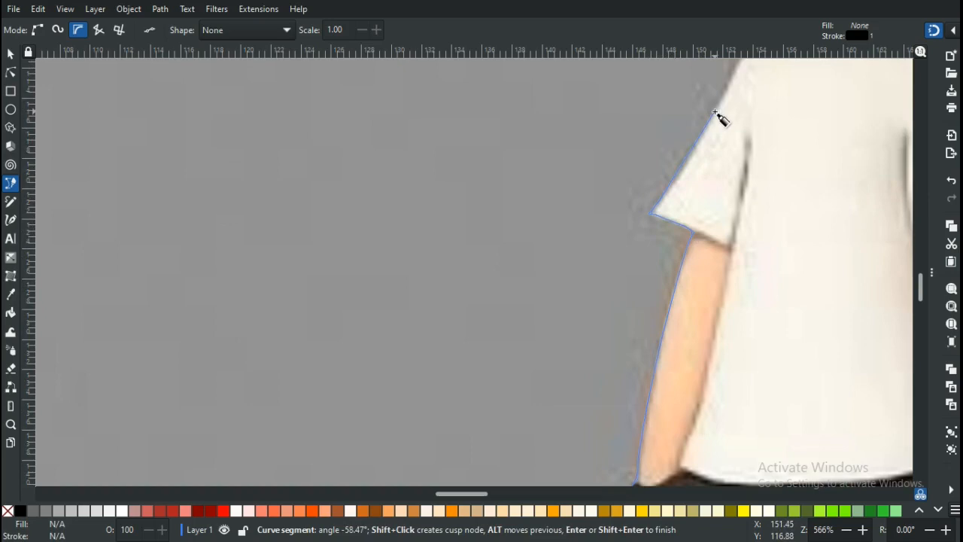
scroll(730, 90, "up", 7)
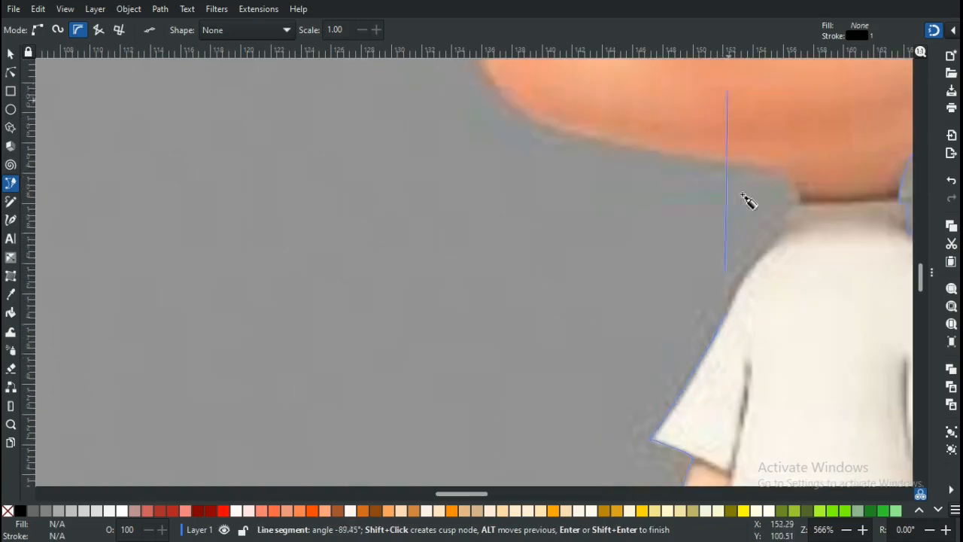
Trace the shirt's left shoulder and the side of the neck, and continue along the underside of the jaw
left_click(783, 236)
left_click(783, 173)
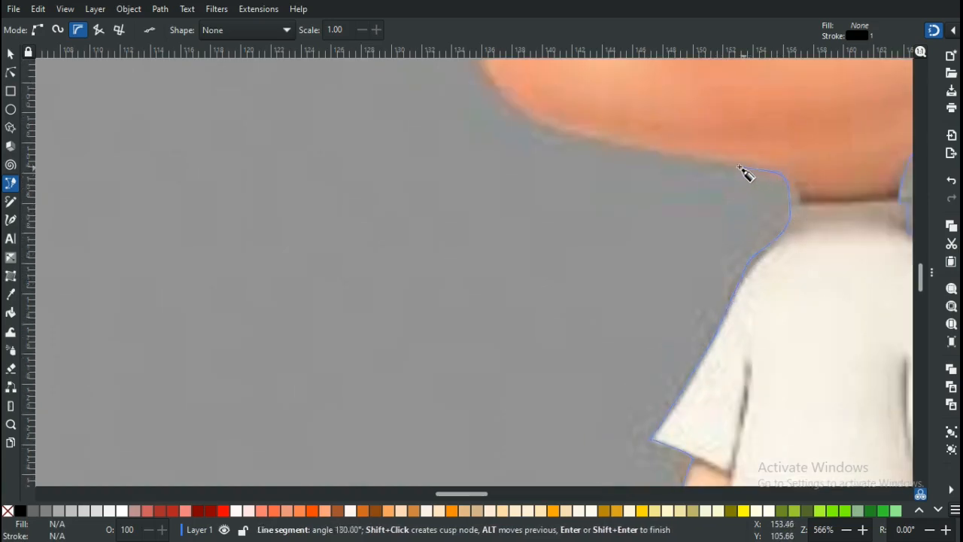
left_click(693, 163)
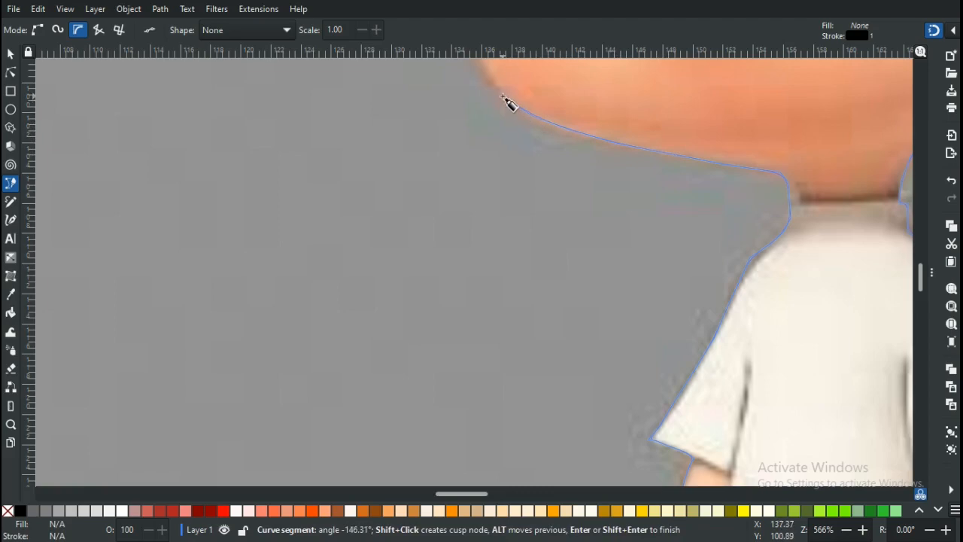
Continue the outline up the left cheek and along the glasses' lower rim, around the outer hinge and up the sideburn
scroll(506, 101, "down", 3, "ctrl")
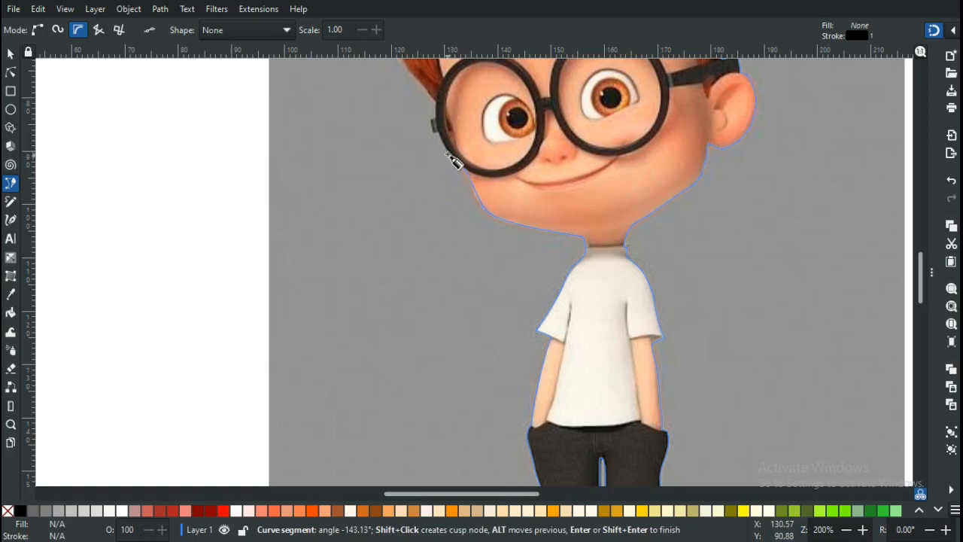
key("plus")
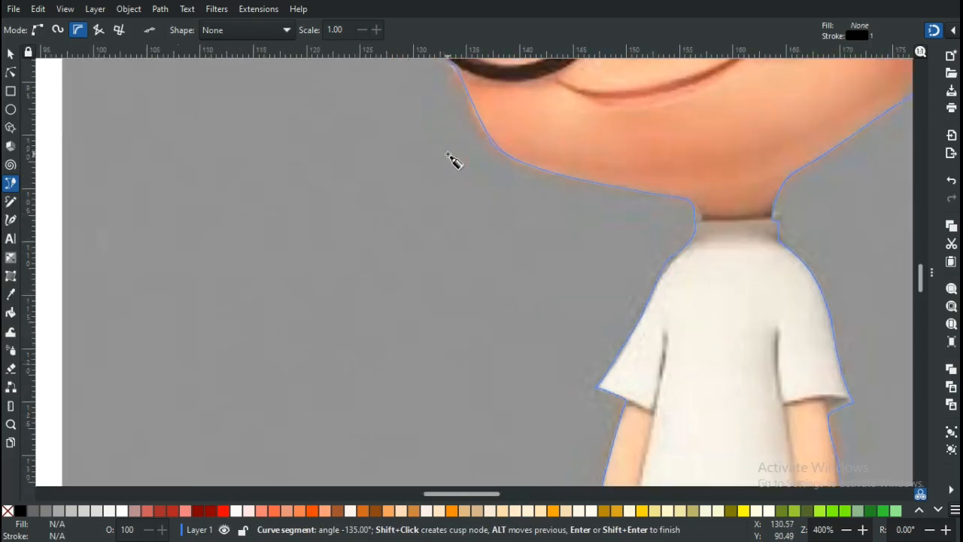
scroll(450, 158, "up", 6)
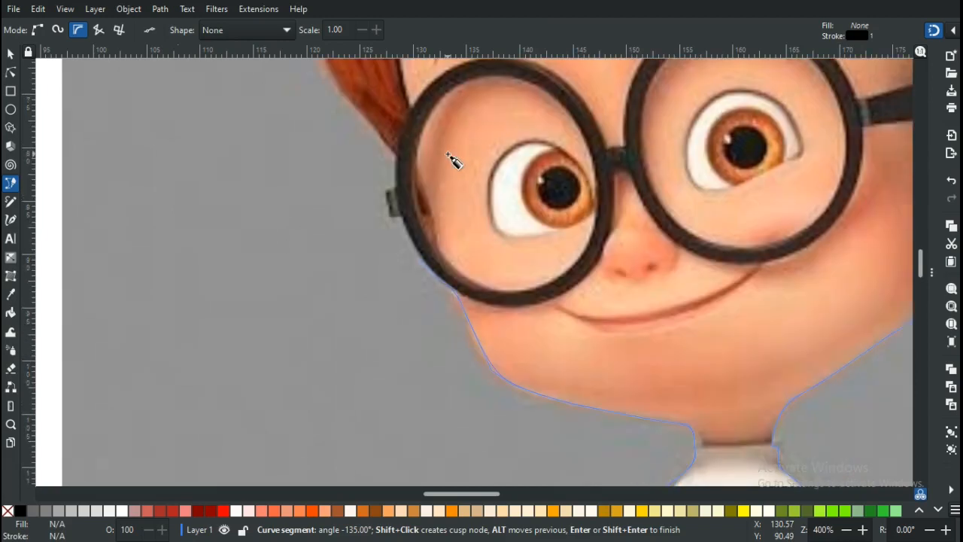
scroll(450, 158, "up", 2)
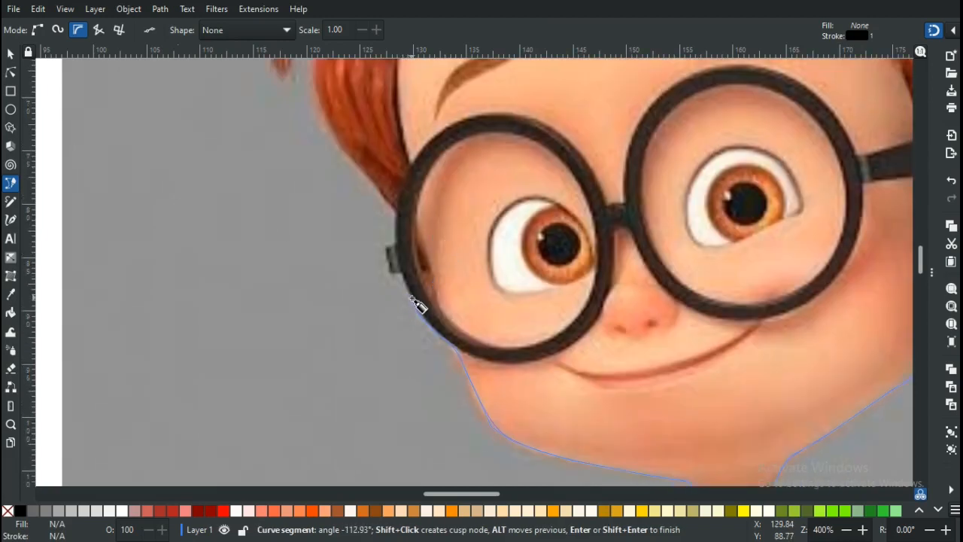
left_click(385, 249)
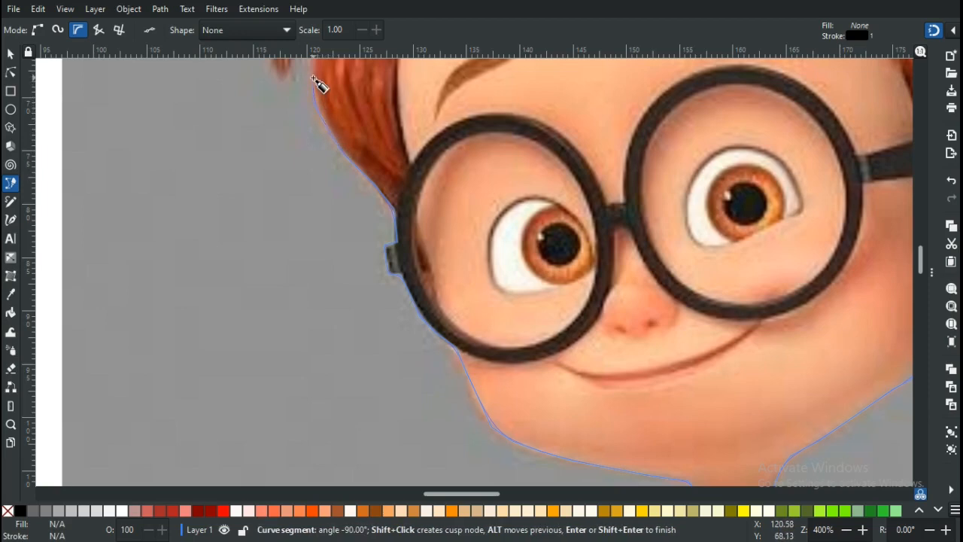
Trace the hair tufts on the left side of the head and the thin strand sticking out above them
scroll(321, 98, "up", 5)
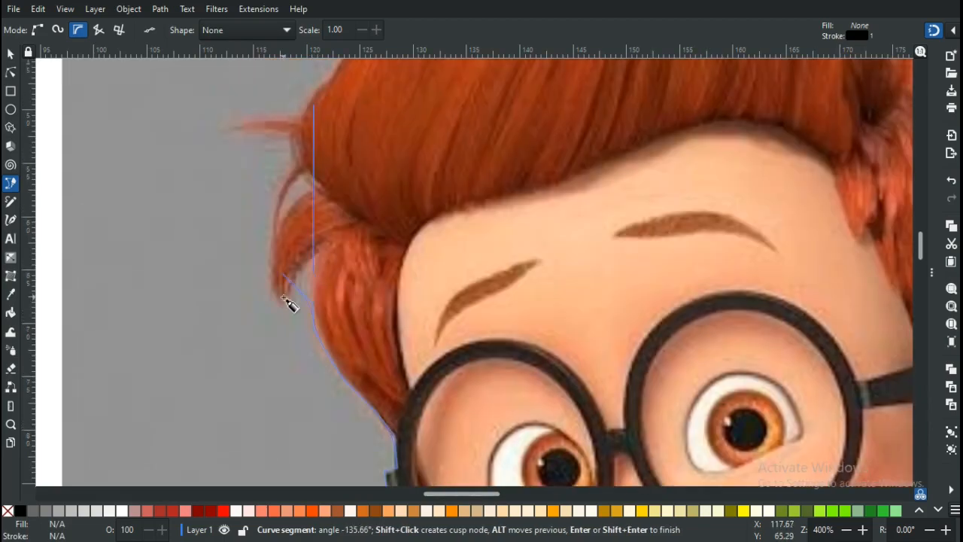
left_click(311, 261)
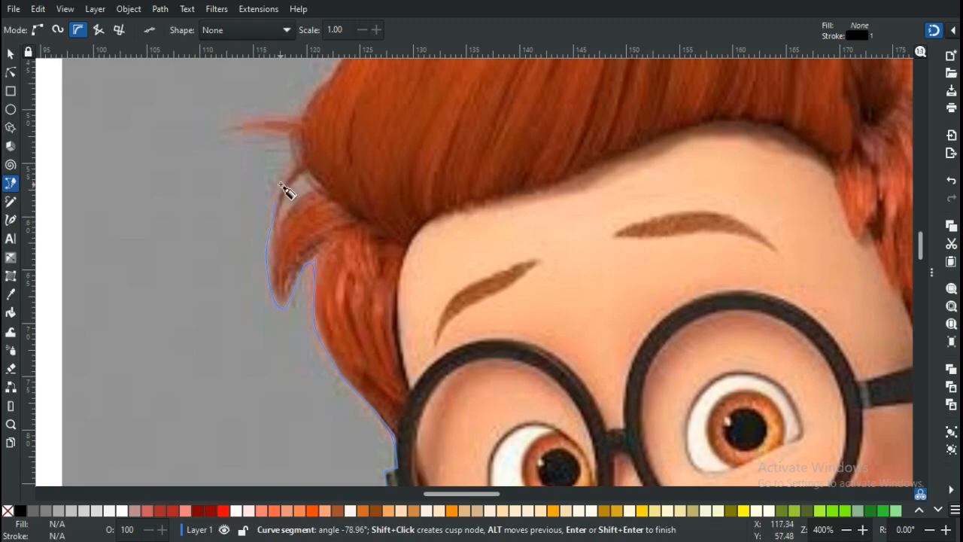
left_click(291, 139)
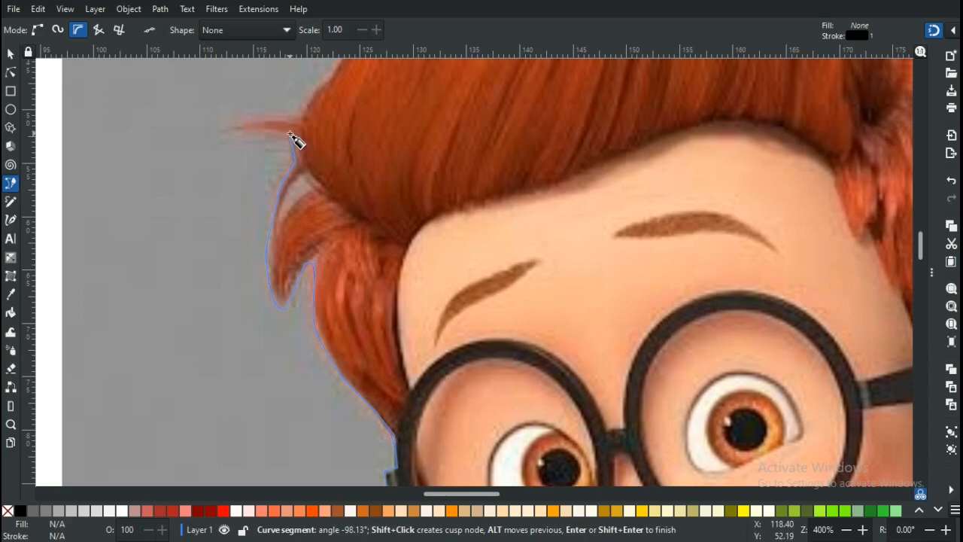
left_click(290, 133)
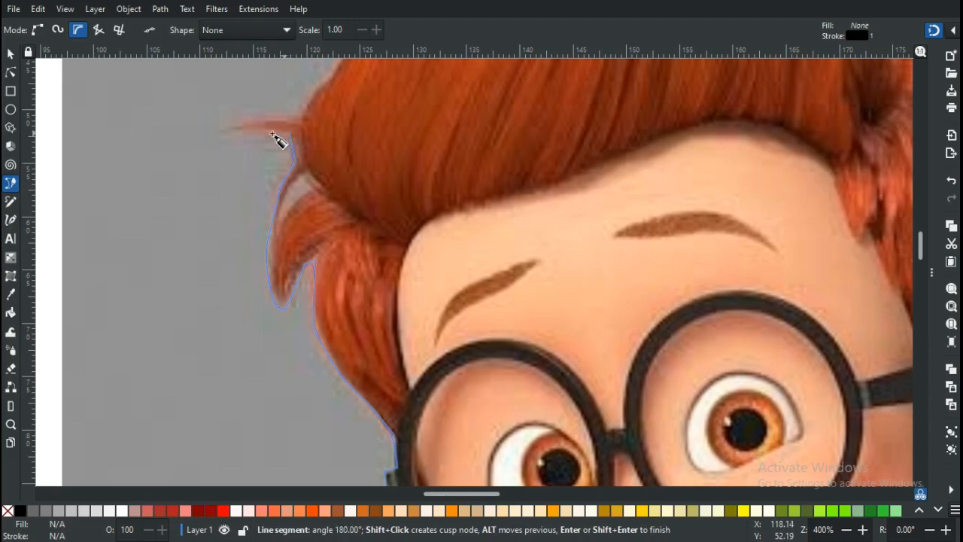
left_click(224, 135)
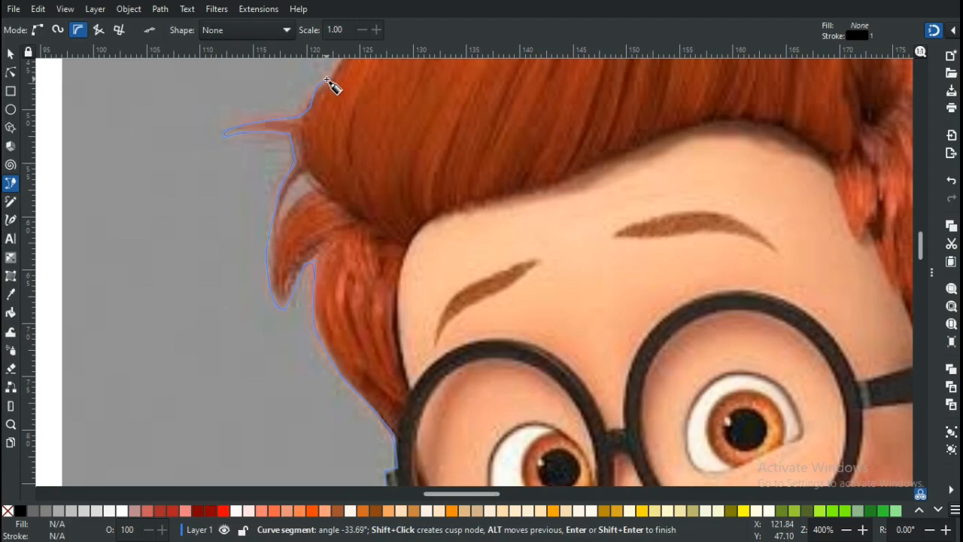
Continue the outline up the left slope of the quiff, around its first three small spikes and the notches between them
scroll(331, 85, "up", 6)
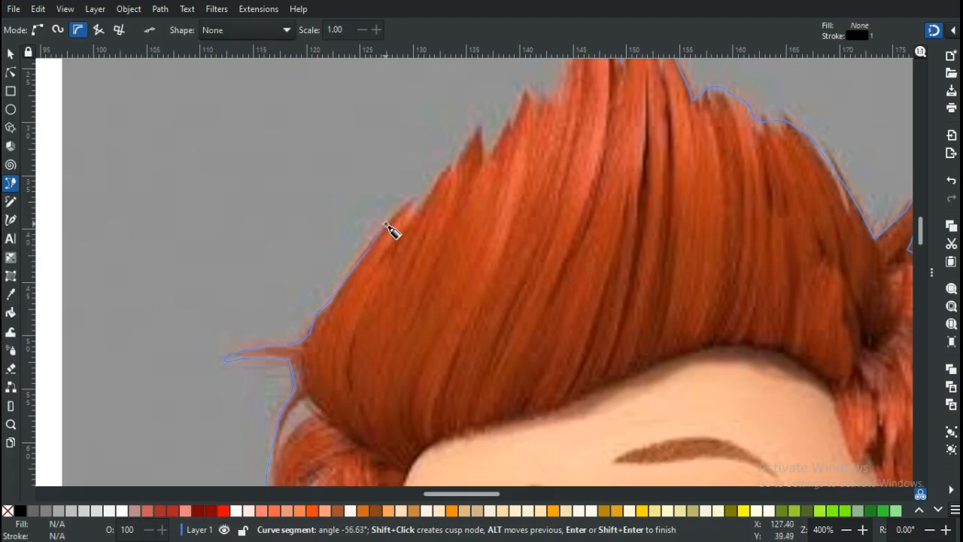
left_click(406, 196)
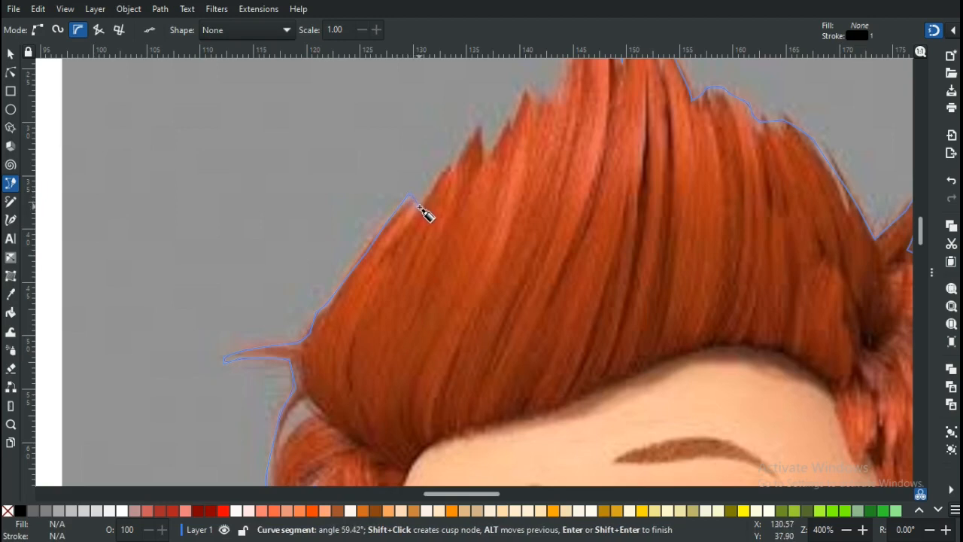
left_click(418, 204)
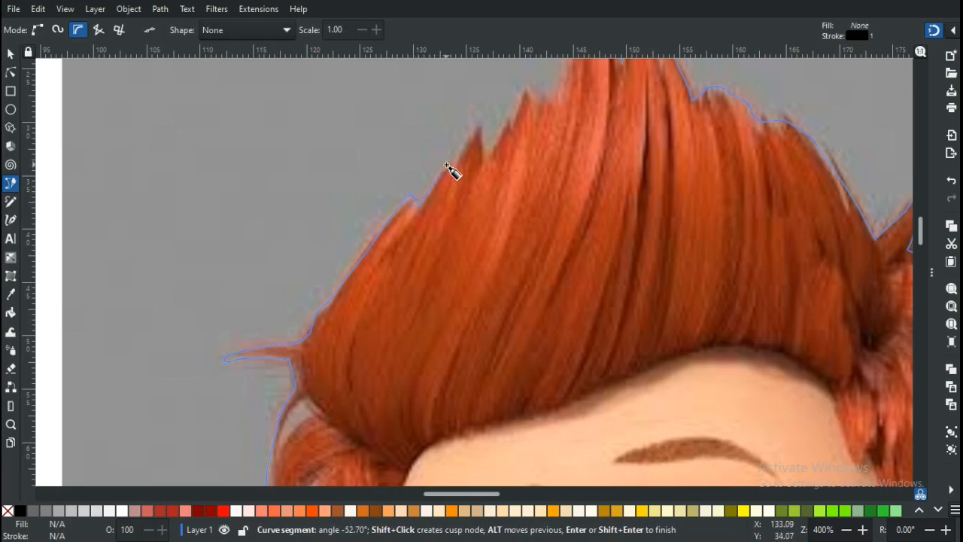
left_click(446, 164)
left_click(452, 169)
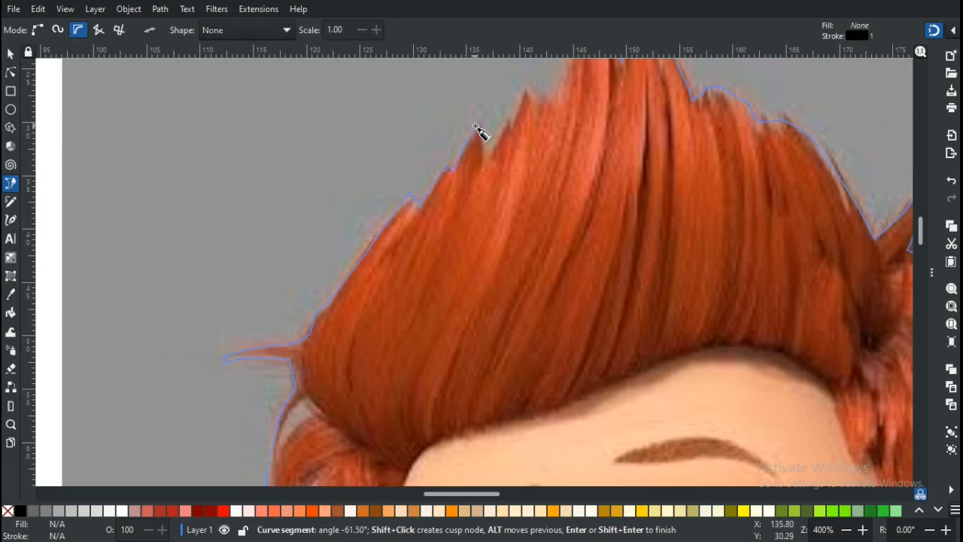
left_click(476, 128)
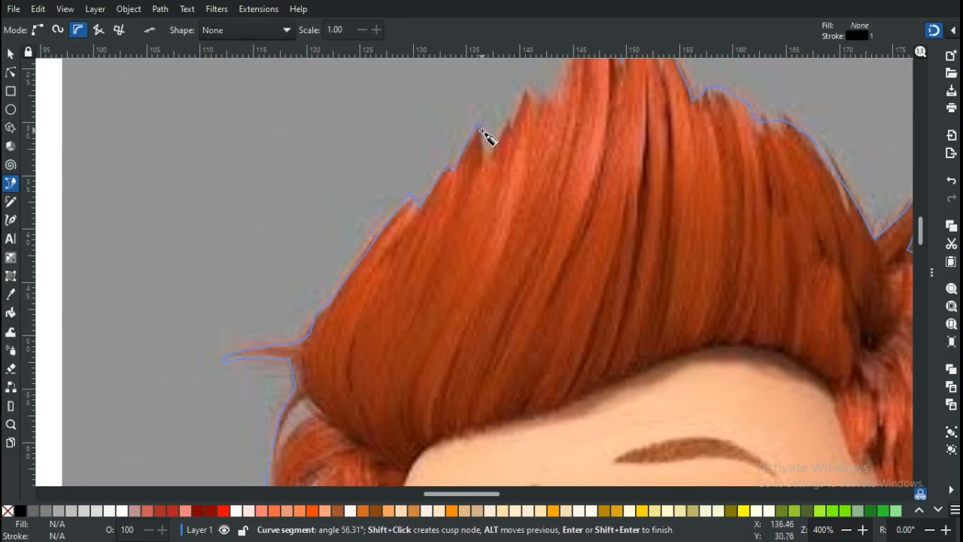
left_click(482, 158)
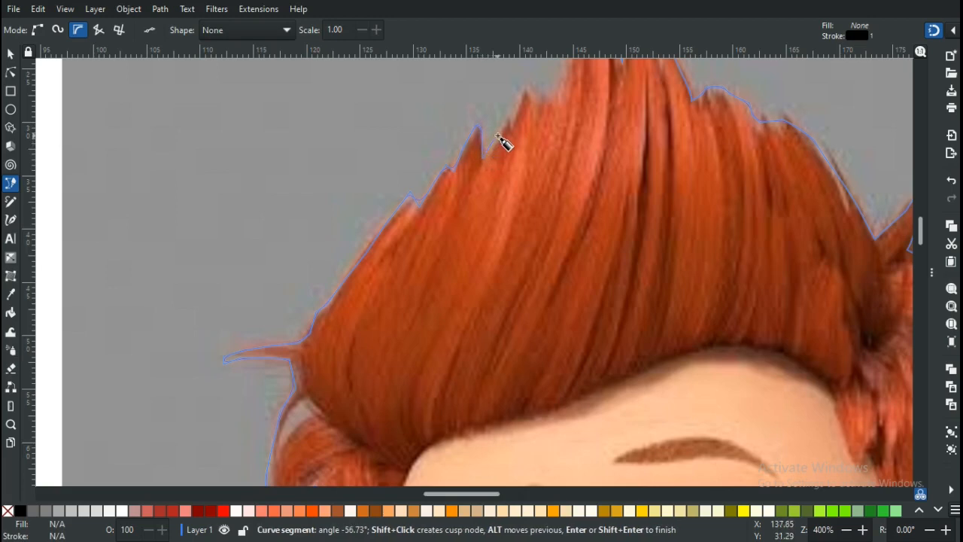
Trace the remaining hair spikes up to the quiff's peak and close the path at its starting node
left_click(526, 85)
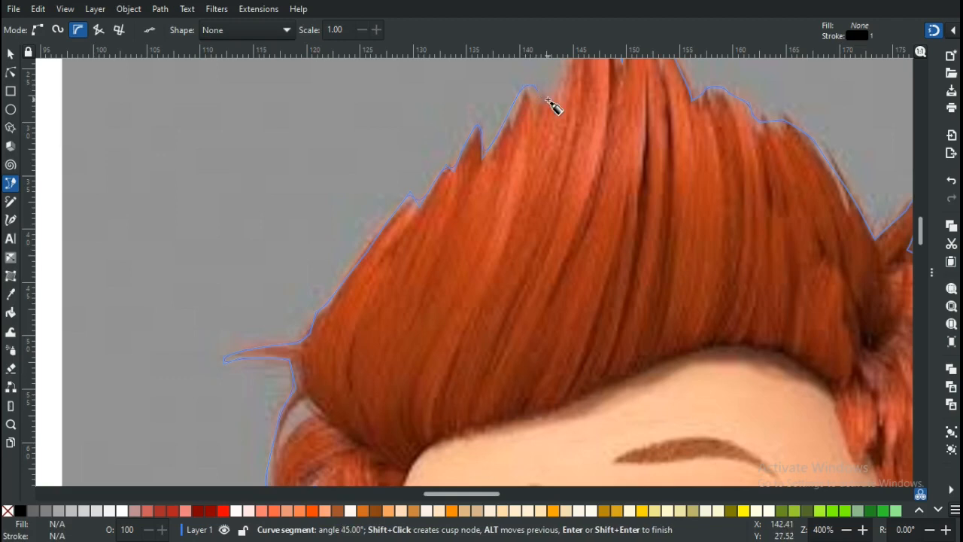
left_click(558, 101)
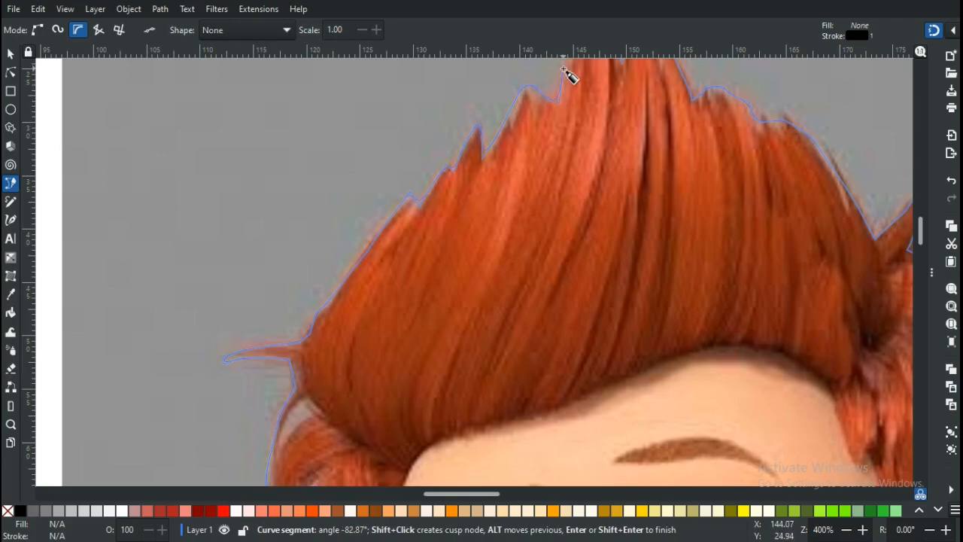
scroll(568, 73, "up", 5)
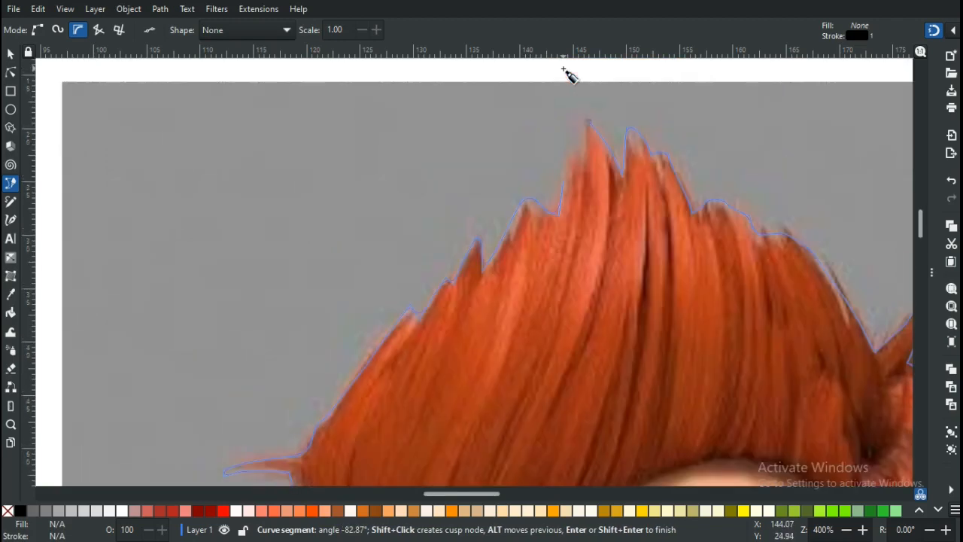
left_click(583, 156)
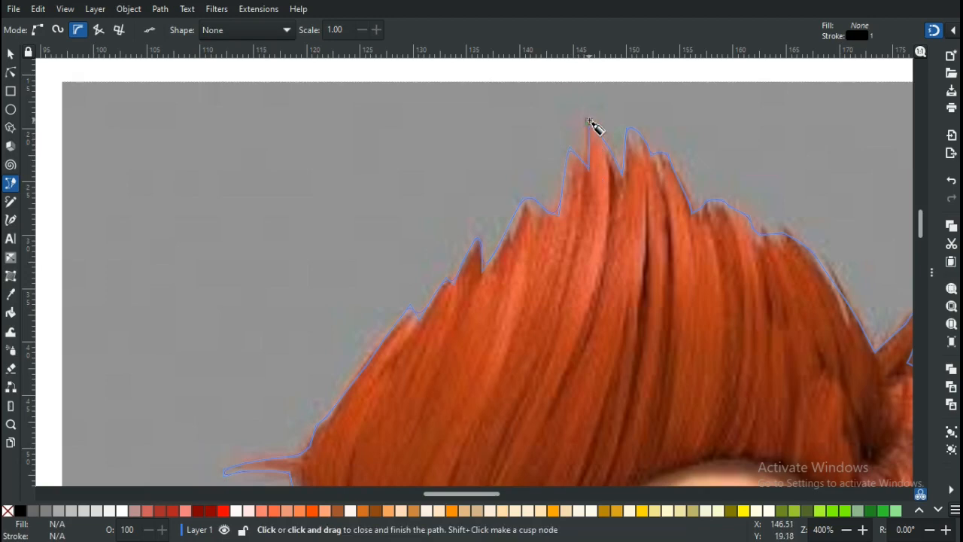
left_click(591, 122)
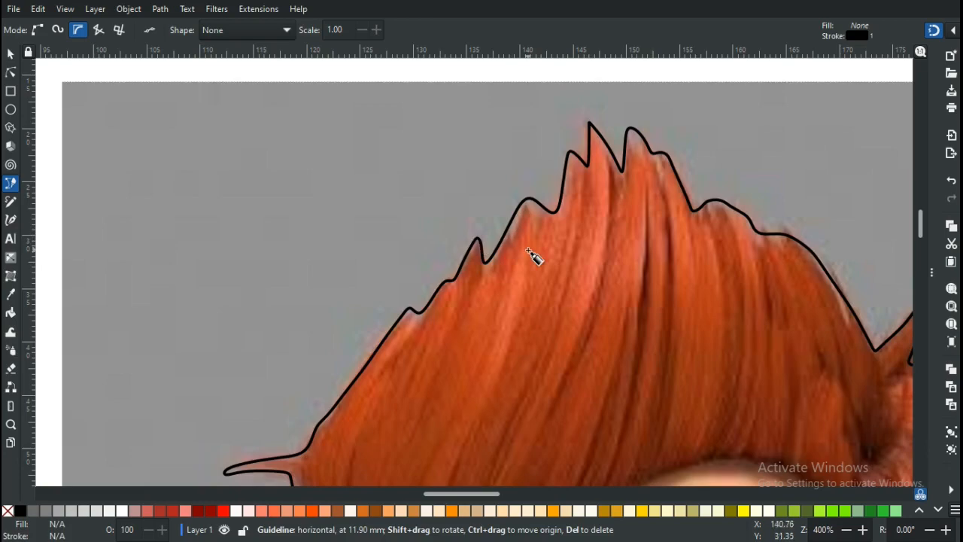
Select the finished outline path together with the character image and apply Set Clip to cut away the grey background
scroll(529, 253, "down", 5)
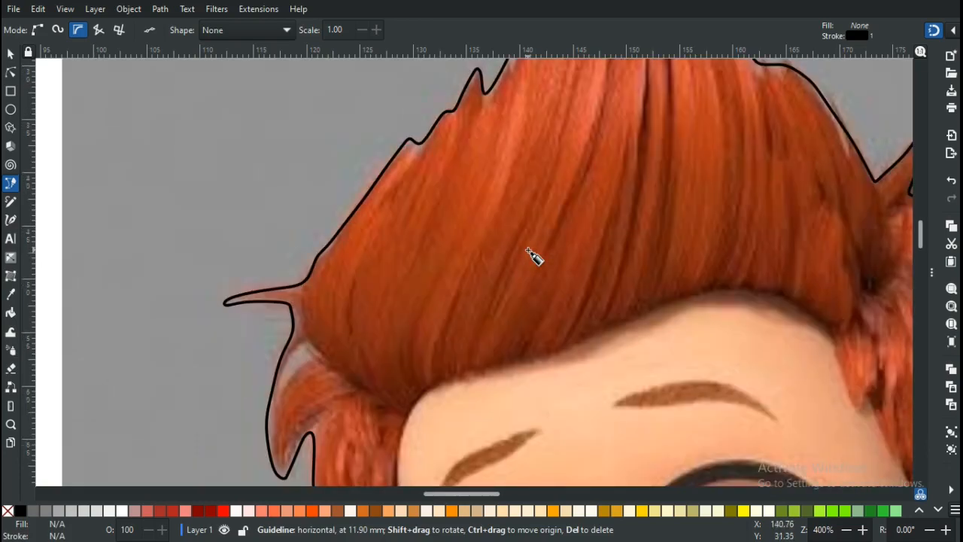
scroll(529, 254, "down", 3, "ctrl")
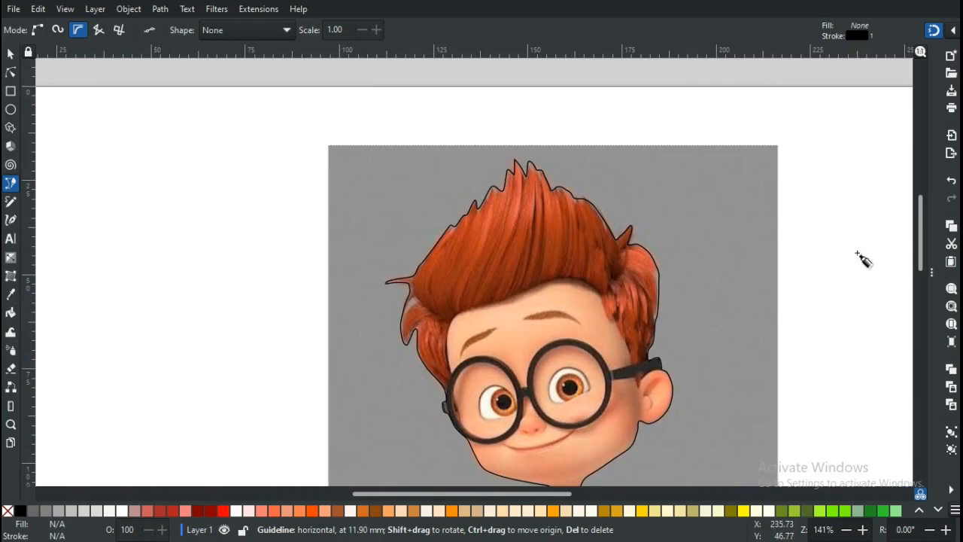
left_click_drag(924, 231, 925, 275)
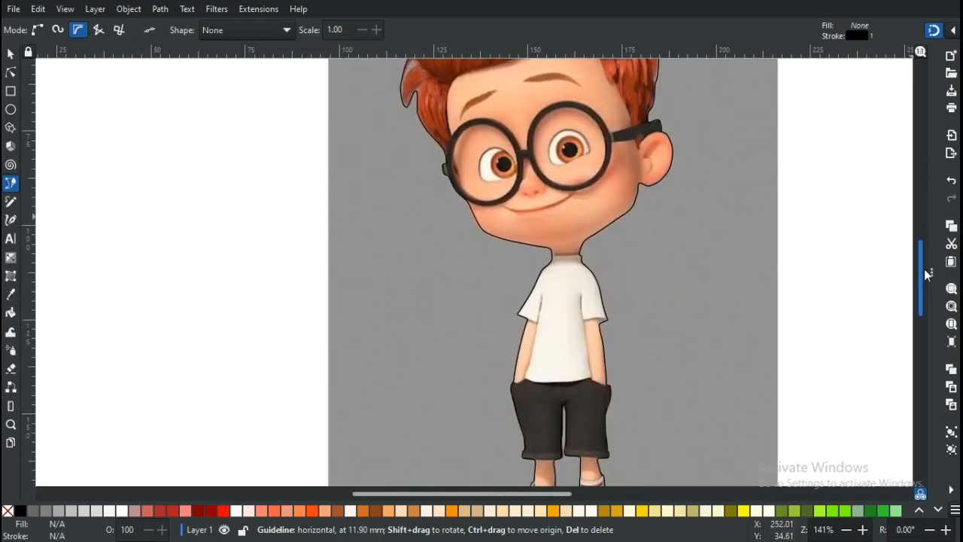
key("minus")
key("minus")
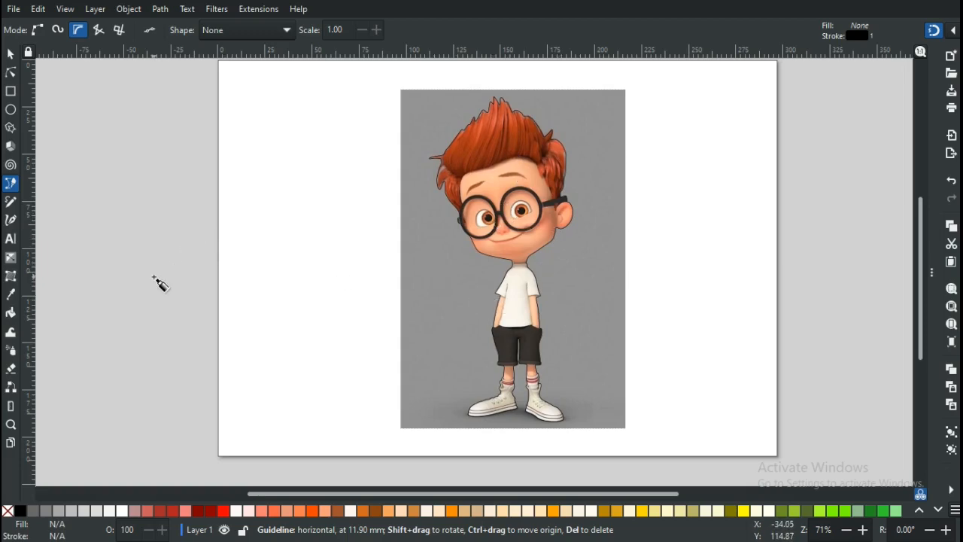
key("s")
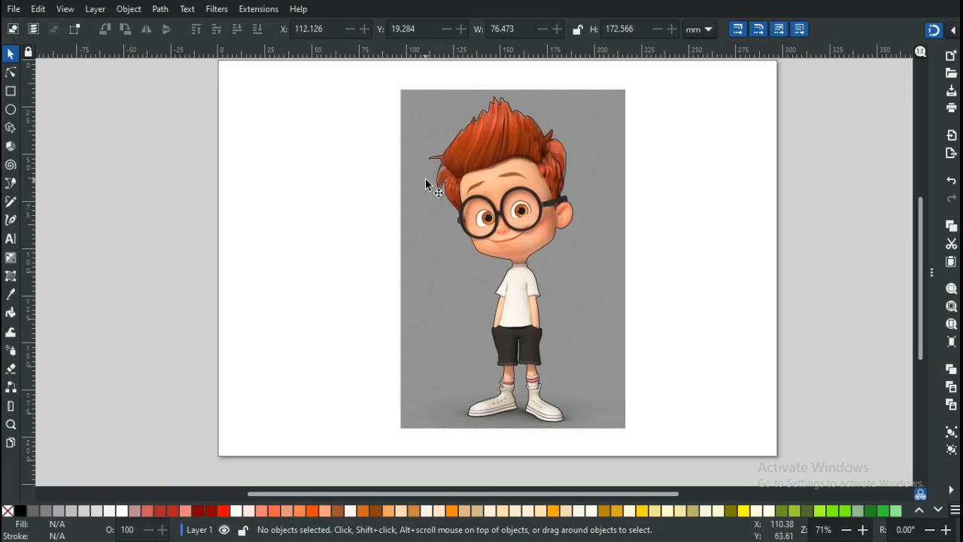
left_click(518, 118)
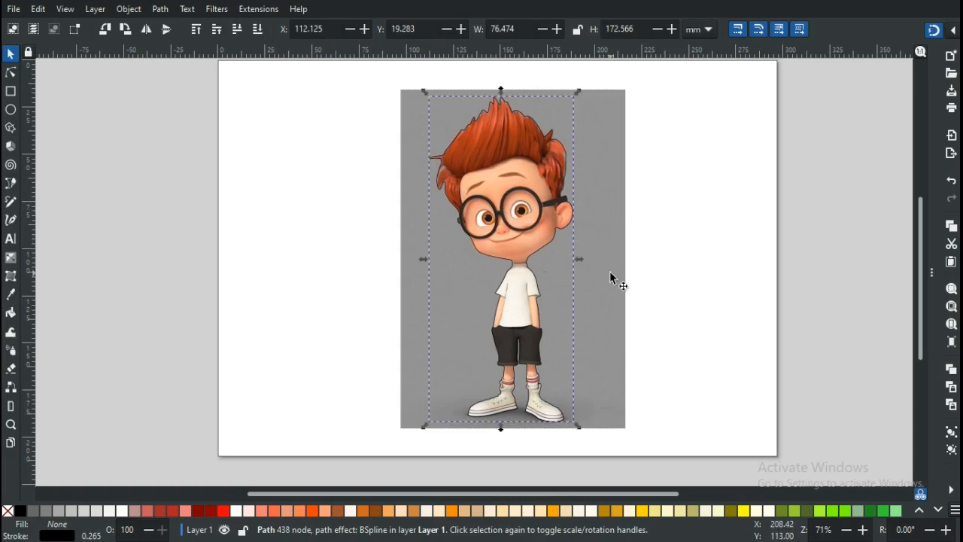
key("shift")
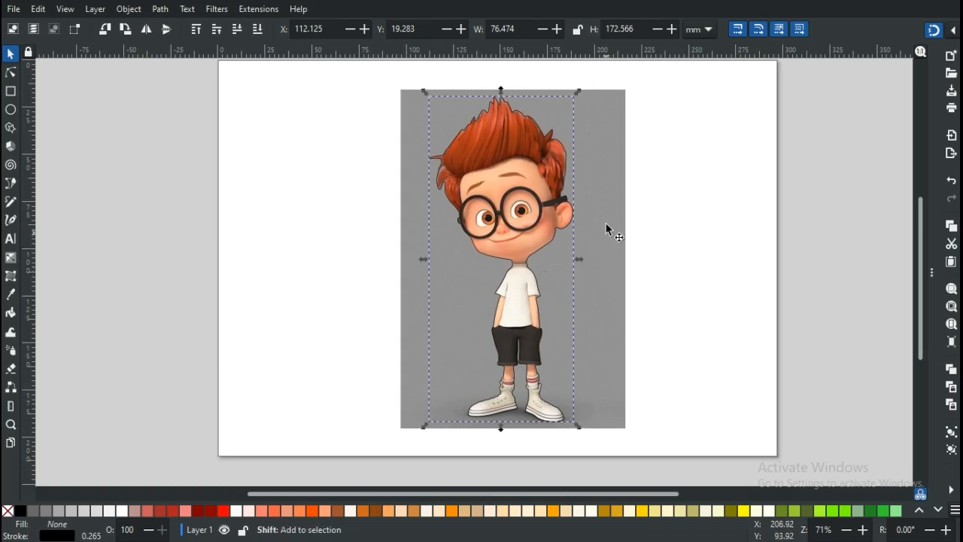
left_click(605, 219, "shift")
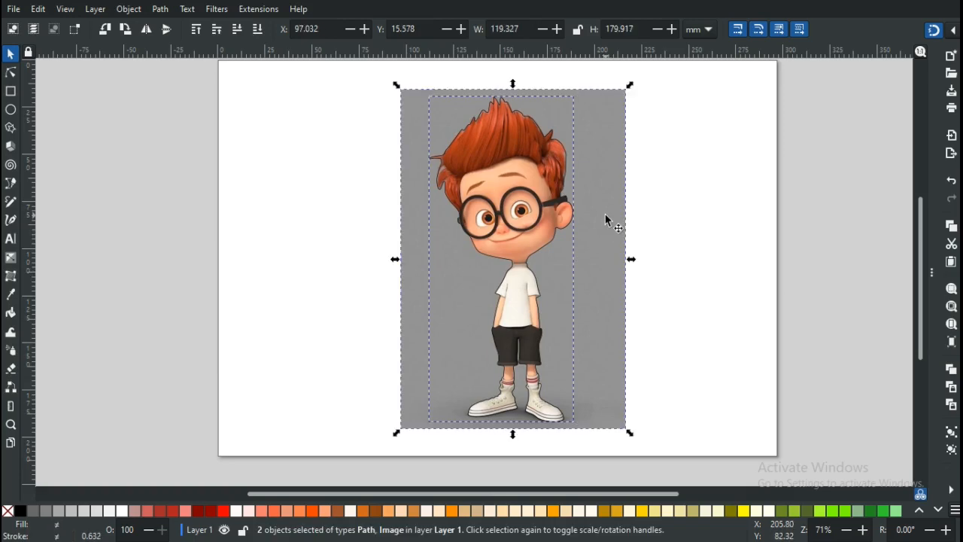
right_click(608, 221)
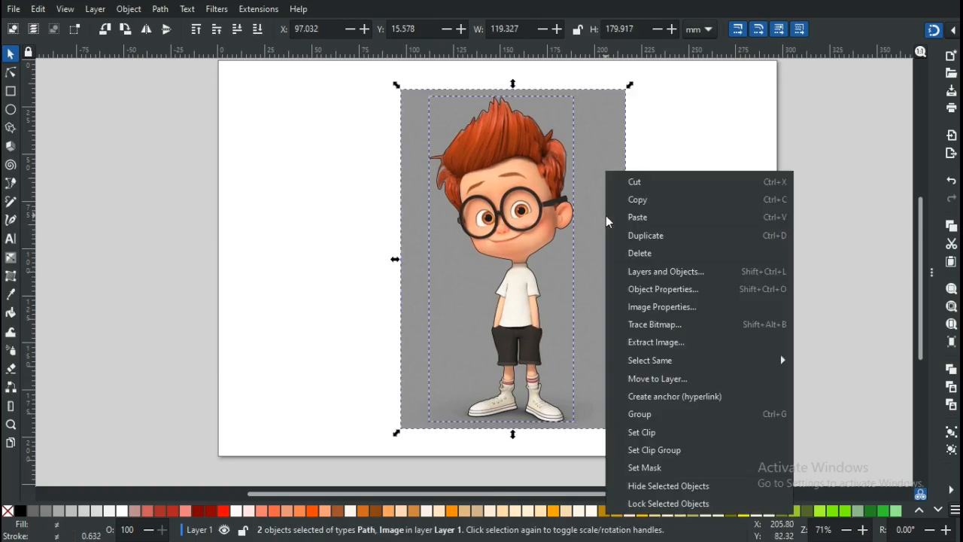
left_click(652, 434)
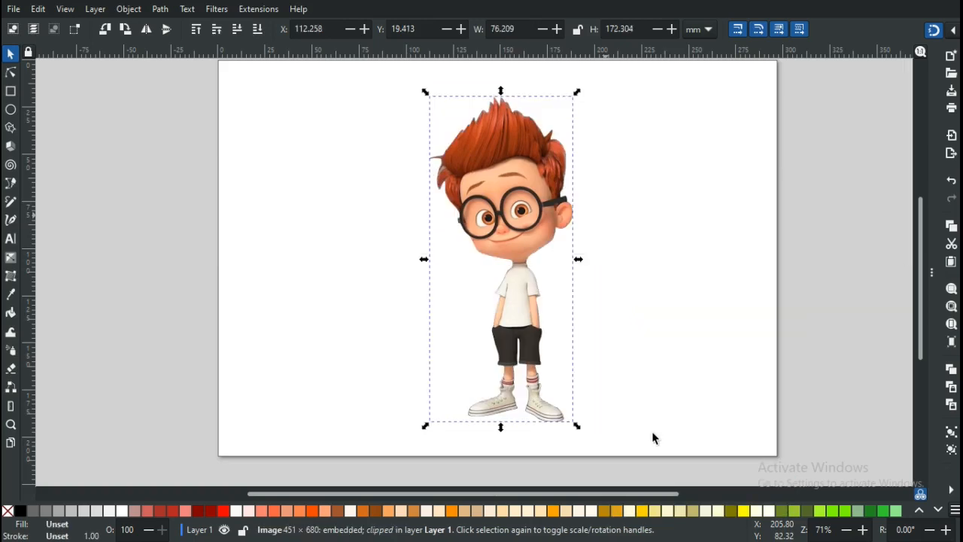
Move the clipped character slightly up and left on the page, to about X 108 mm, Y 14 mm
left_click(629, 284)
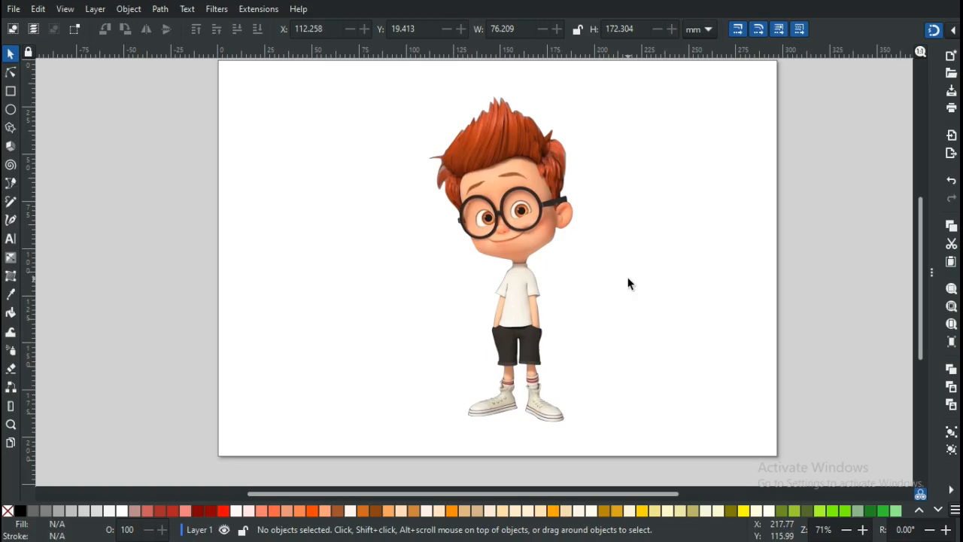
left_click(540, 224)
left_click_drag(540, 224, 521, 198)
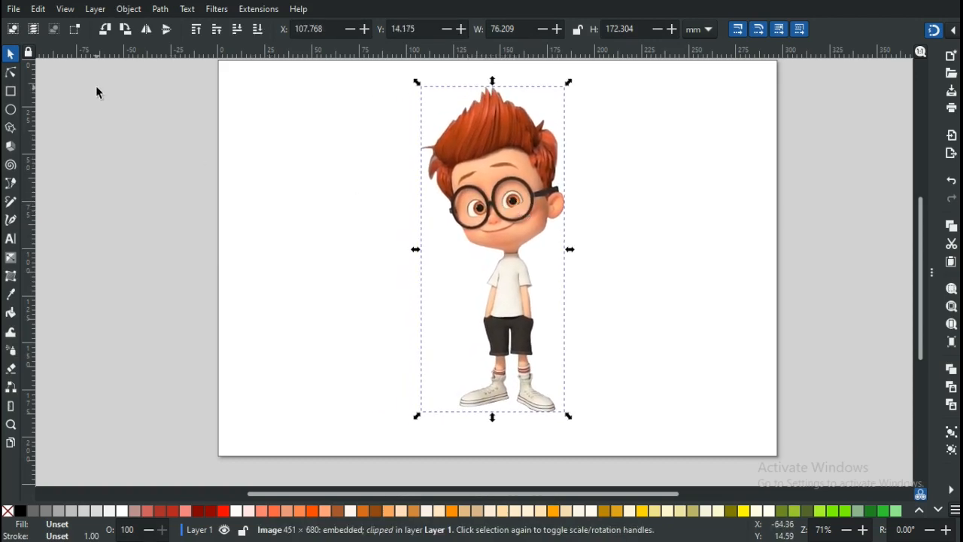
Import the colourful mandala image on black, 23f270fb2ffe71a9b9caa817d6166bcd, from the project folder
left_click(15, 9)
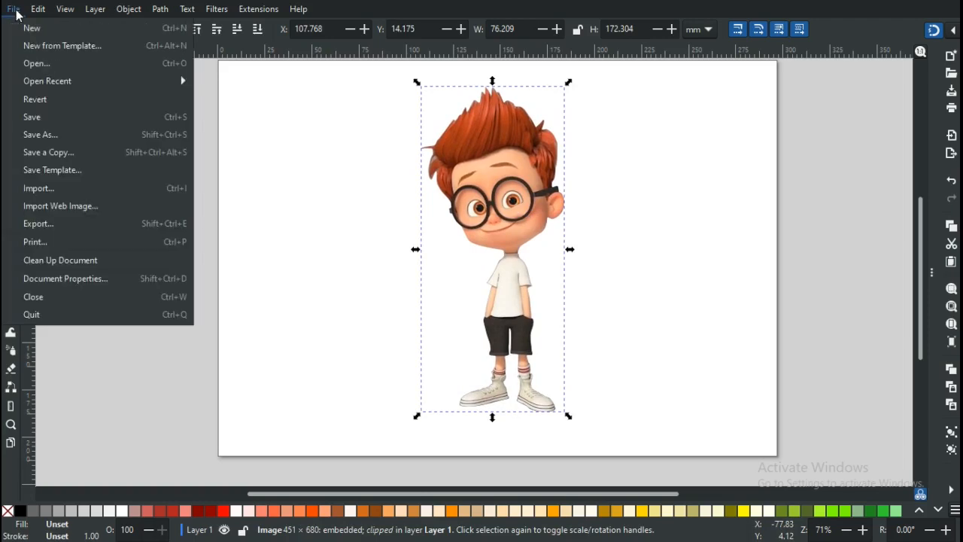
left_click(63, 192)
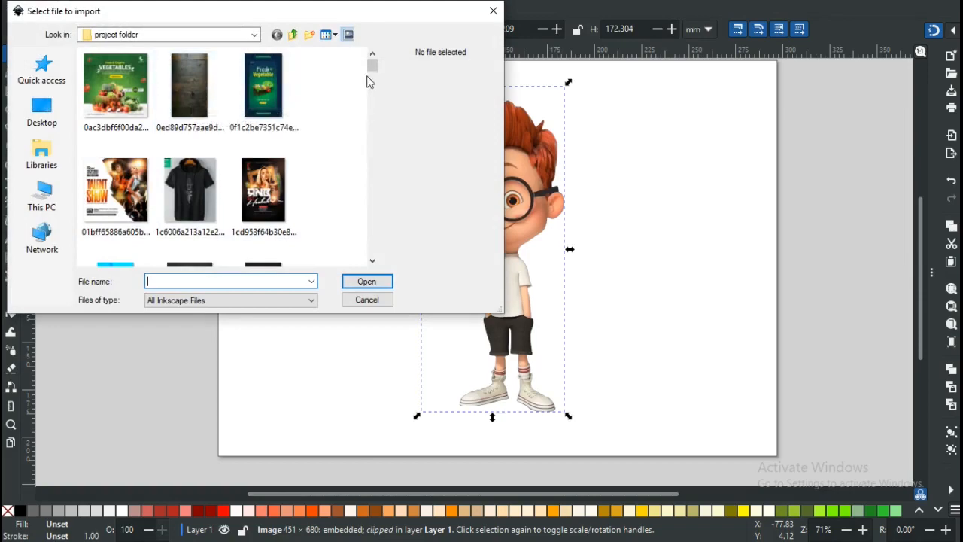
left_click_drag(370, 69, 374, 118)
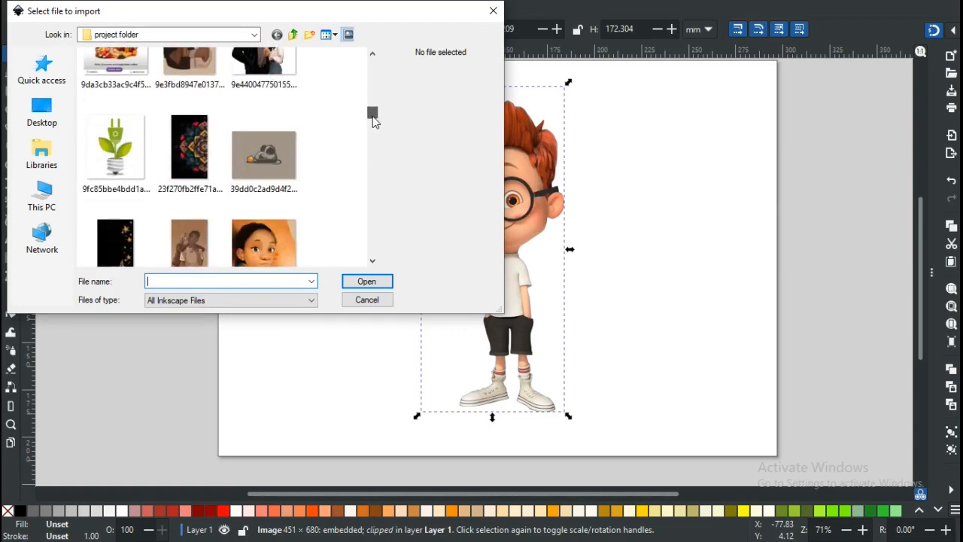
left_click(185, 149)
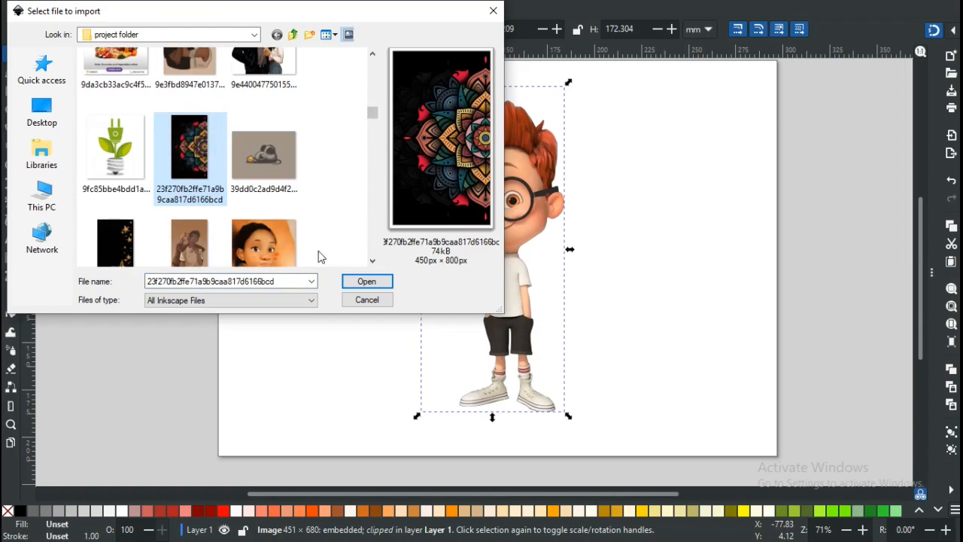
left_click(384, 281)
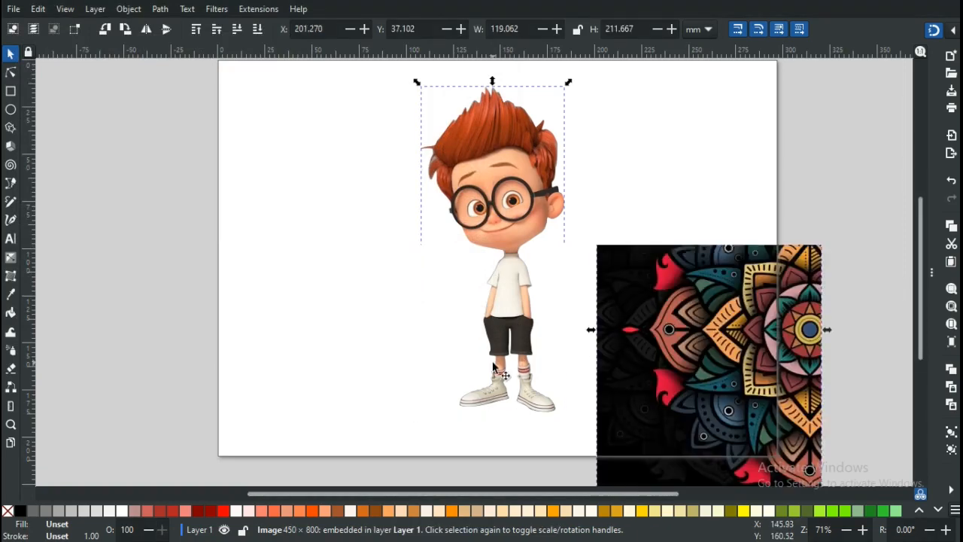
Move the mandala image over the page's left half, to about X 40 mm, Y -0.7 mm, and lower it behind the character
left_click(689, 308)
left_click_drag(689, 307, 375, 239)
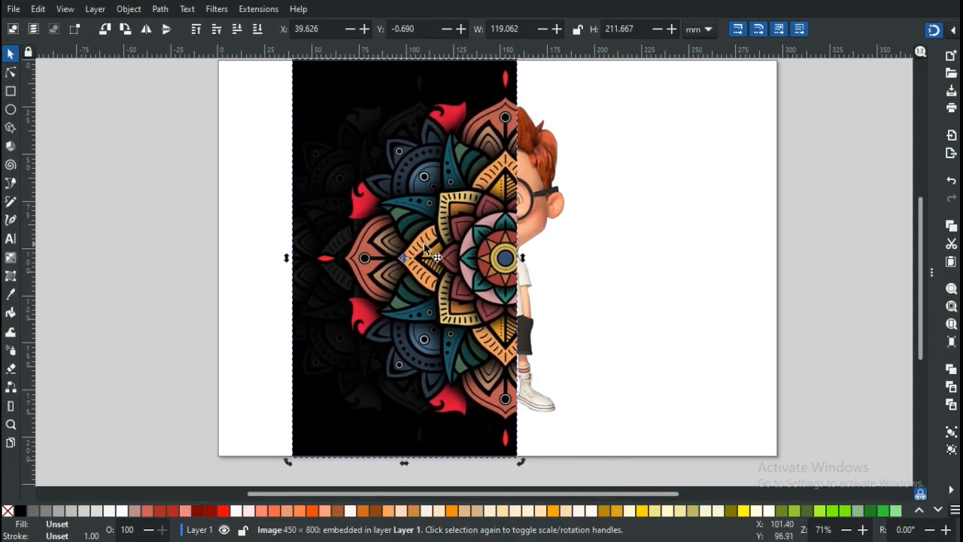
left_click(237, 29)
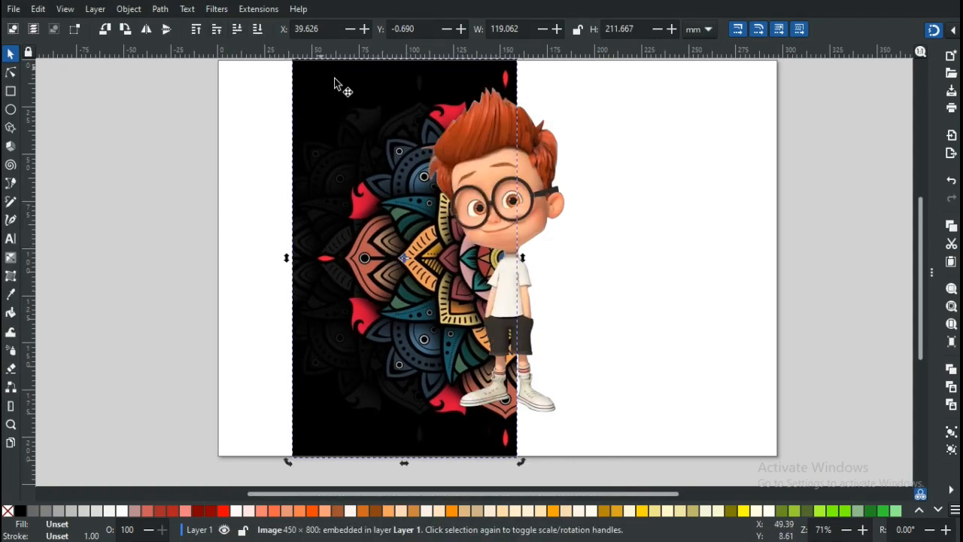
Move the clipped character onto the mandala background, to about X 64 mm, Y 16 mm, and deselect it
left_click_drag(500, 205, 390, 232)
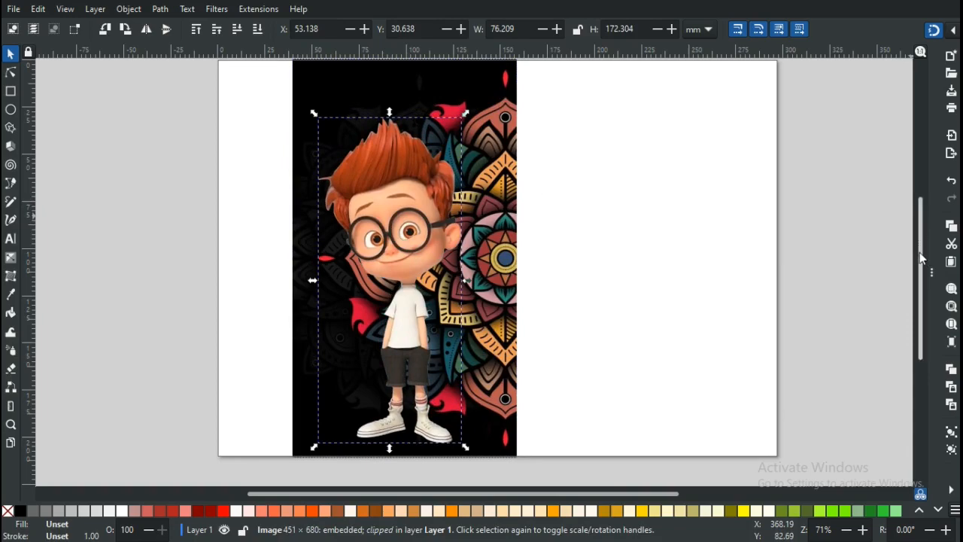
left_click_drag(924, 258, 926, 253)
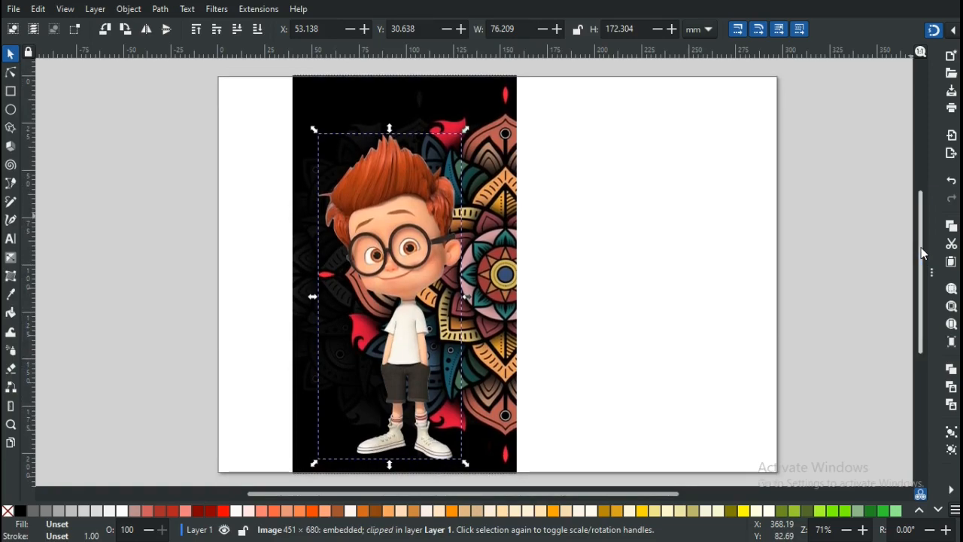
left_click_drag(386, 267, 416, 253)
left_click(583, 259)
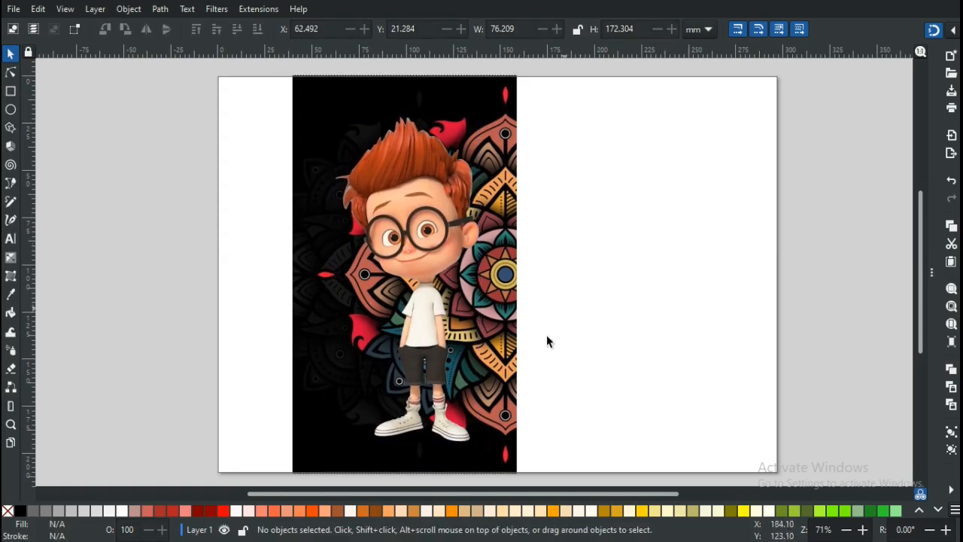
mouse_move(421, 248)
left_mouse_down()
mouse_move(548, 231)
mouse_move(430, 241)
mouse_move(440, 244)
left_mouse_up()
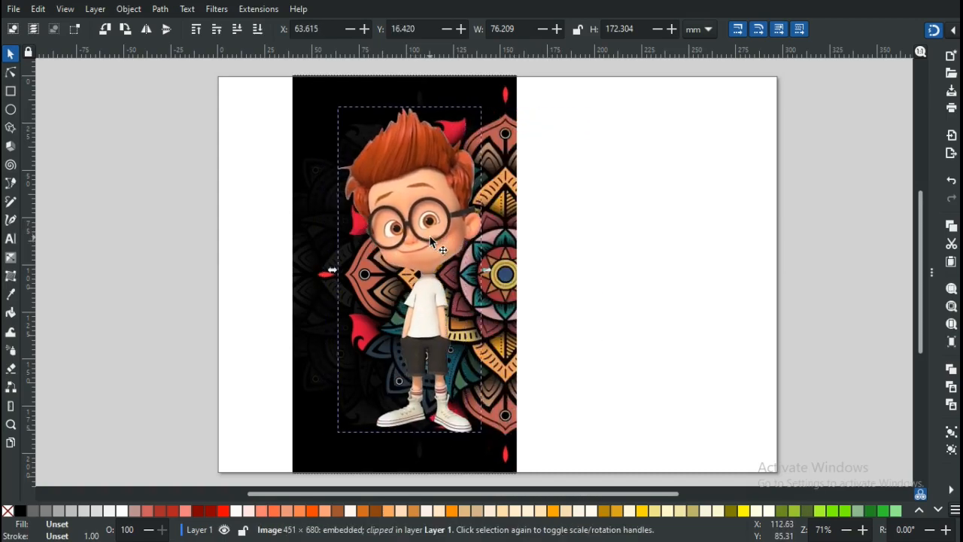
left_click(587, 247)
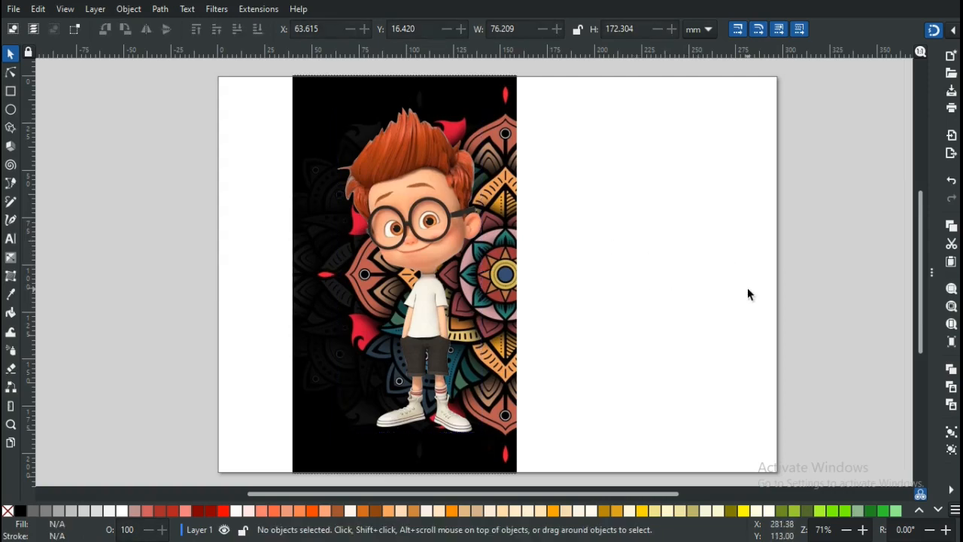
Move the character onto the white page area beside the mandala, and return it onto the mandala at about X 64 mm, Y 17 mm
left_click(420, 194)
left_click_drag(444, 196, 619, 164)
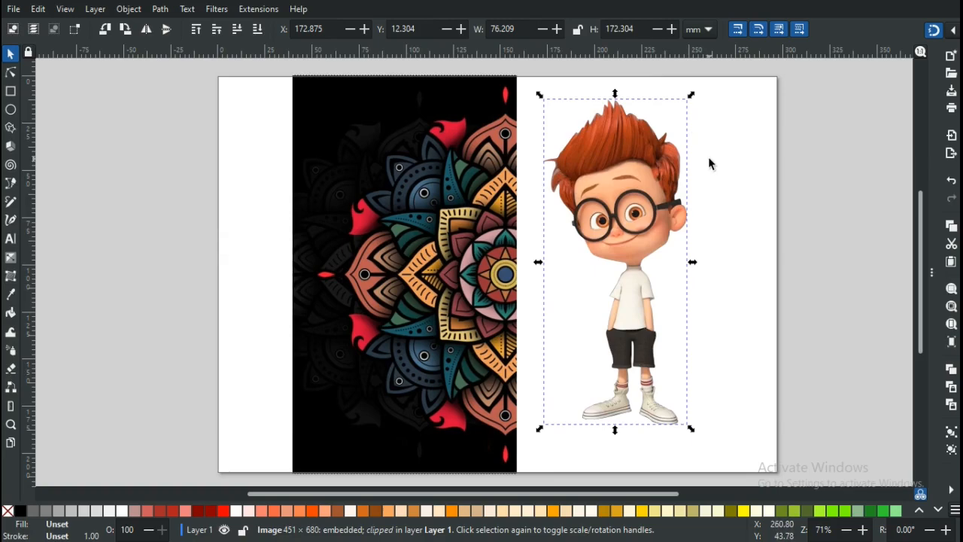
left_click(713, 175)
left_click(655, 166)
left_click_drag(655, 167, 428, 168)
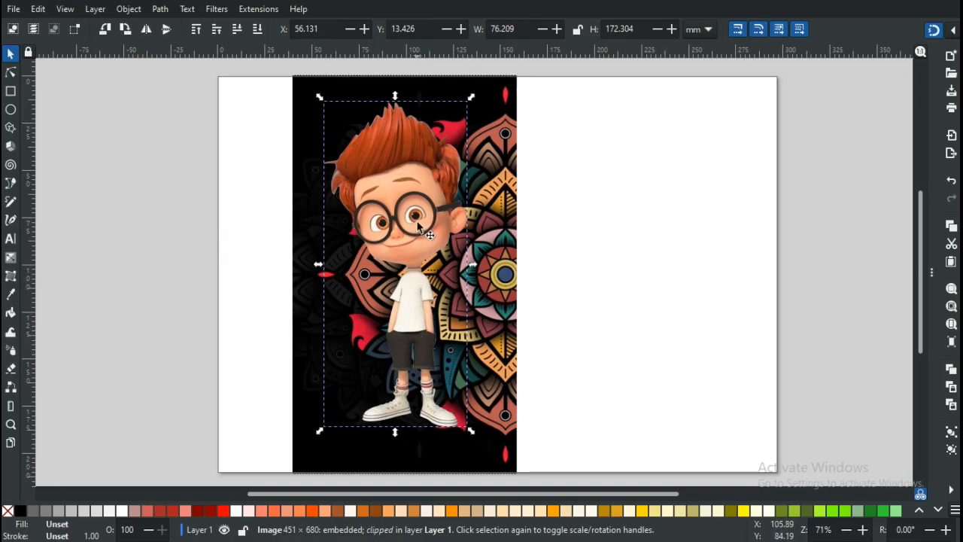
mouse_move(412, 231)
left_mouse_down()
mouse_move(374, 234)
mouse_move(377, 248)
mouse_move(428, 242)
left_mouse_up()
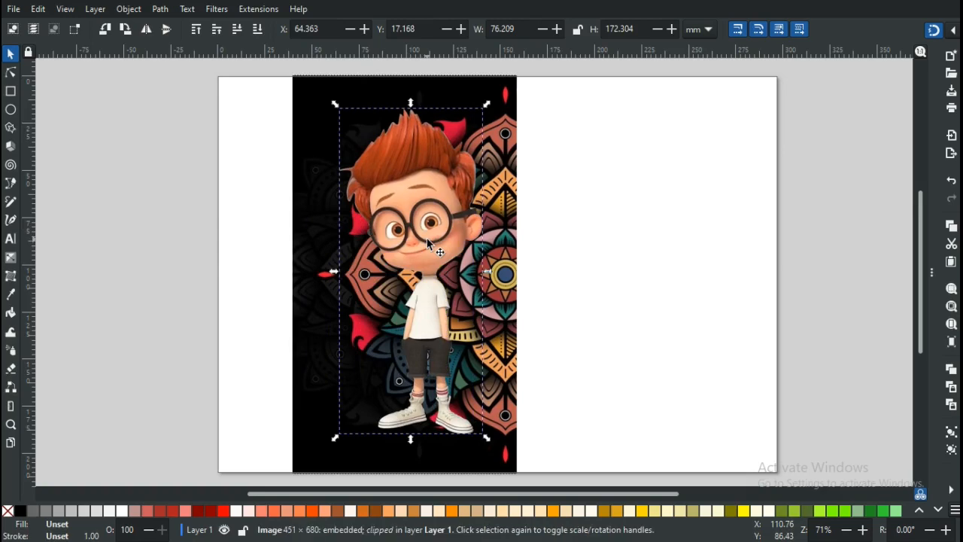
left_click(593, 268)
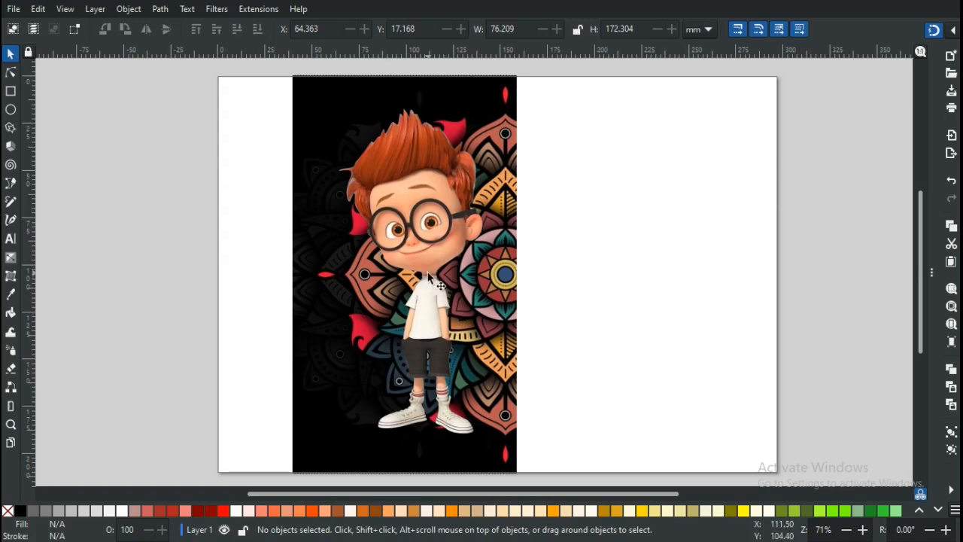
Shift the mandala to the page's left edge at about X 0 mm, and place the character over it at about X 24 mm, Y 15 mm
left_click(419, 210)
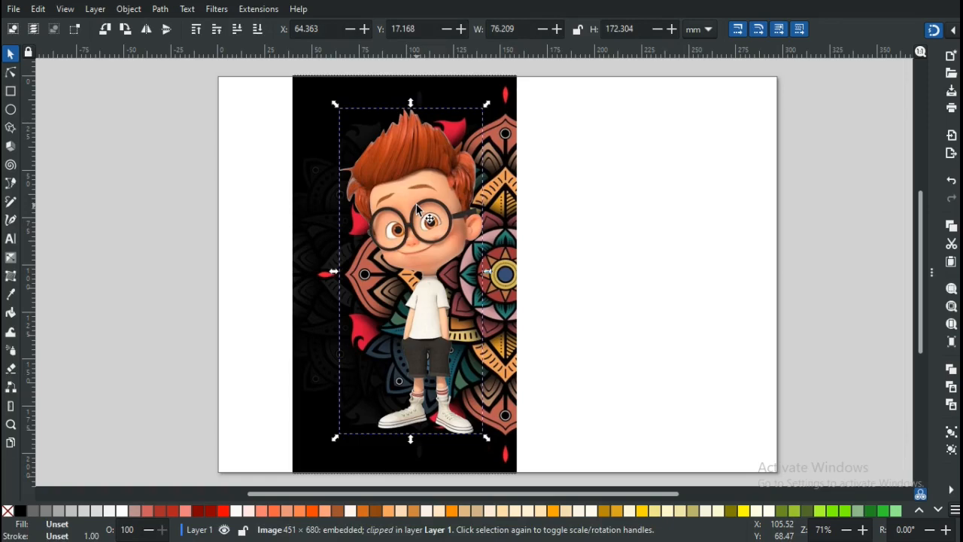
left_click(332, 200)
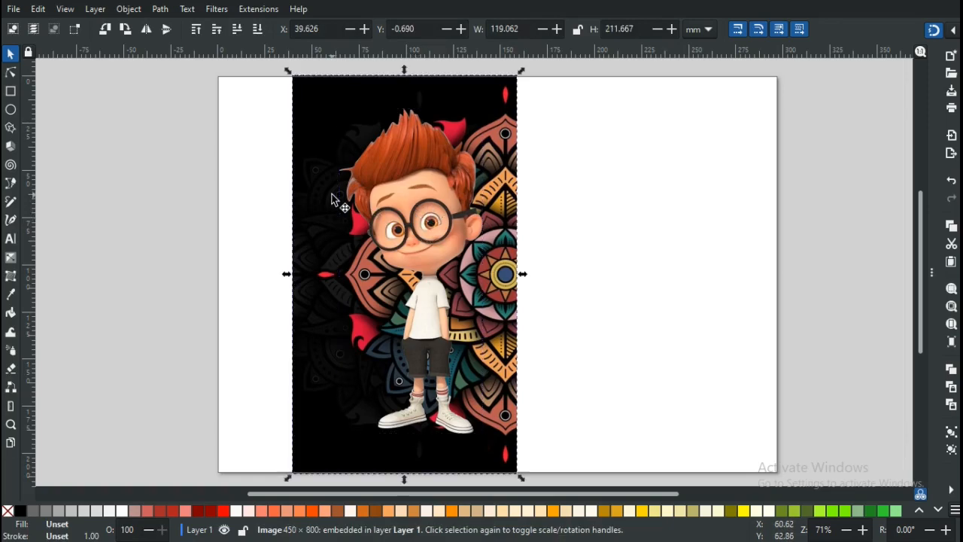
left_click_drag(322, 198, 241, 191)
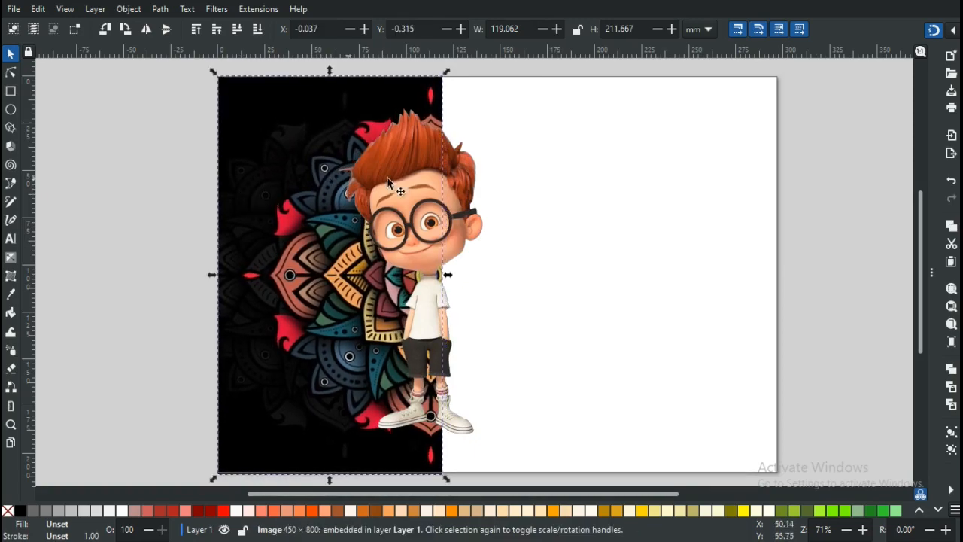
left_click(427, 204)
left_click_drag(427, 205, 331, 192)
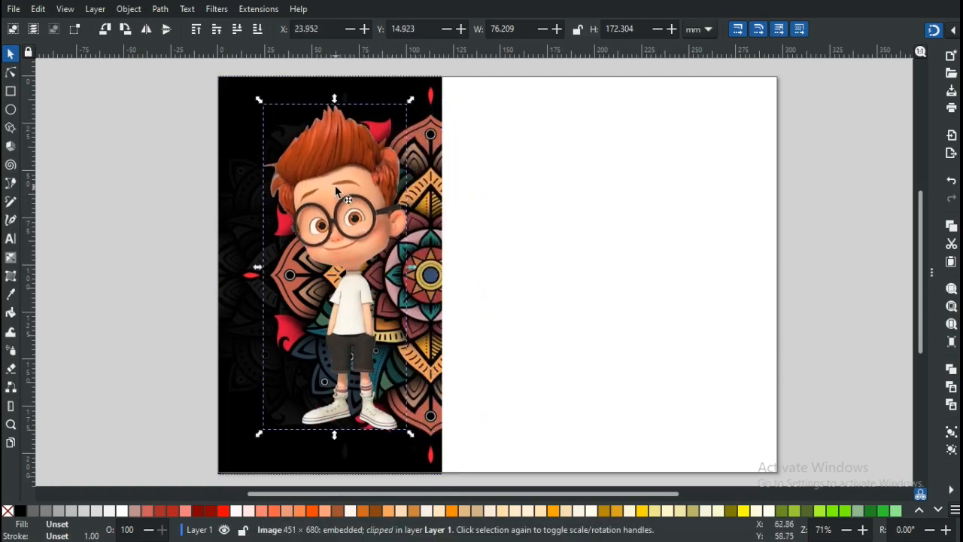
left_click(511, 243)
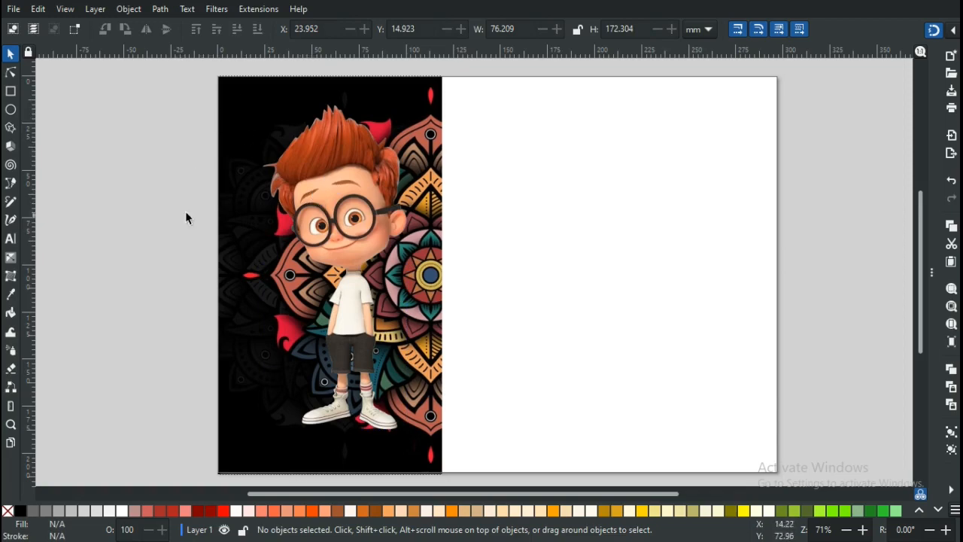
Draw a red circle with about 33 mm radius on the white area and an overlapping orange rectangle about 64 by 52 mm
left_click(10, 111)
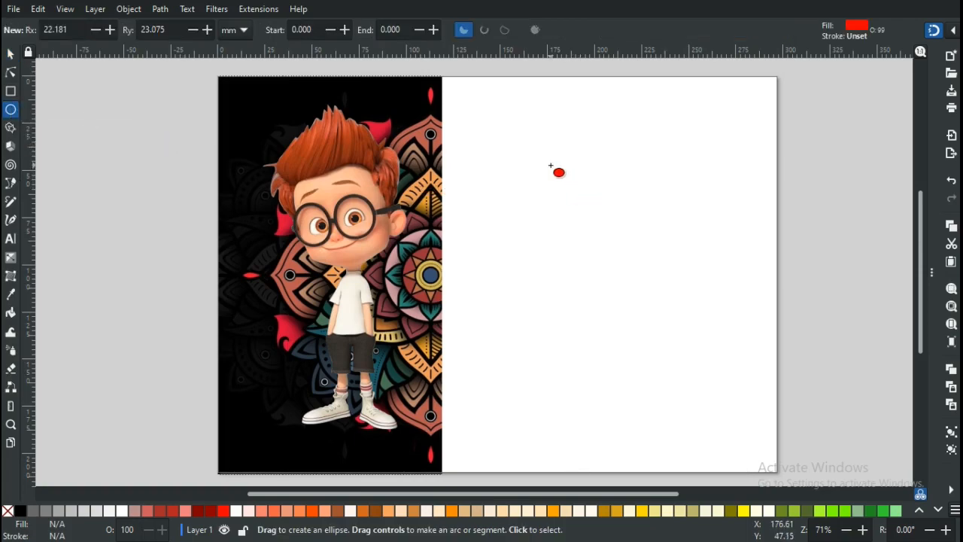
left_click_drag(552, 165, 674, 289)
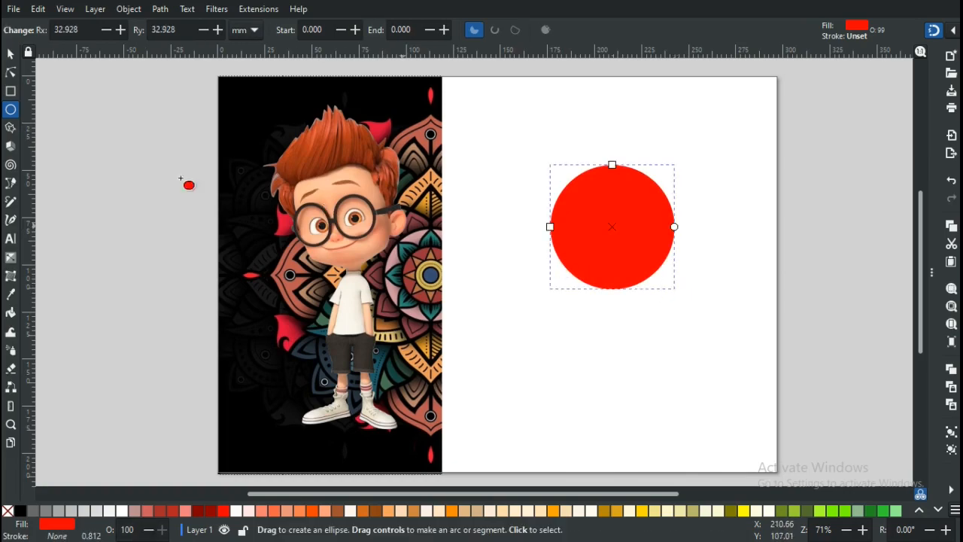
left_click(17, 90)
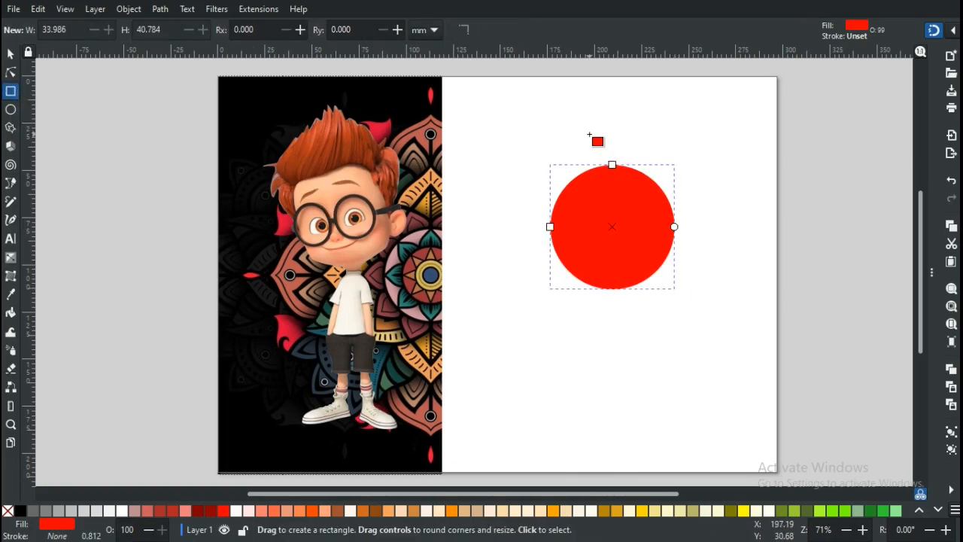
left_click_drag(521, 104, 643, 204)
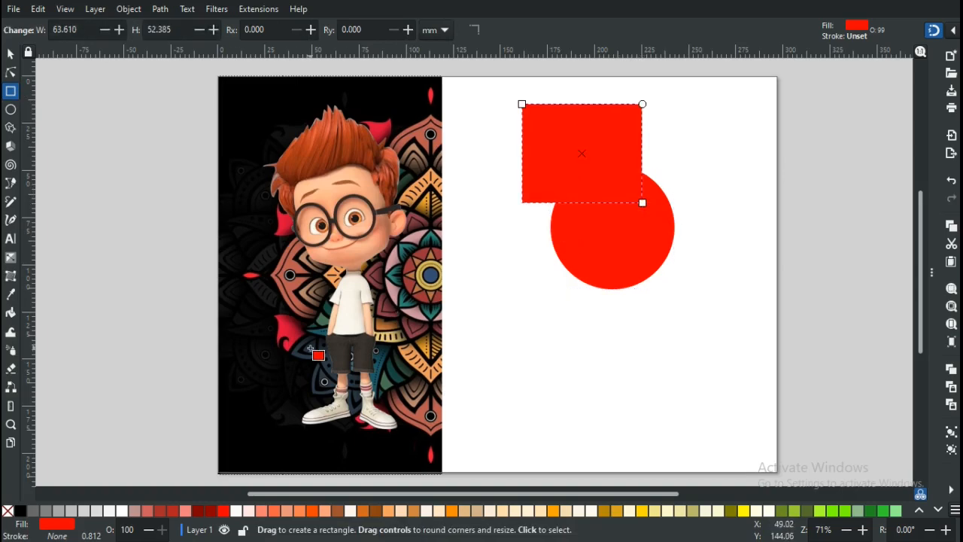
left_click(276, 511)
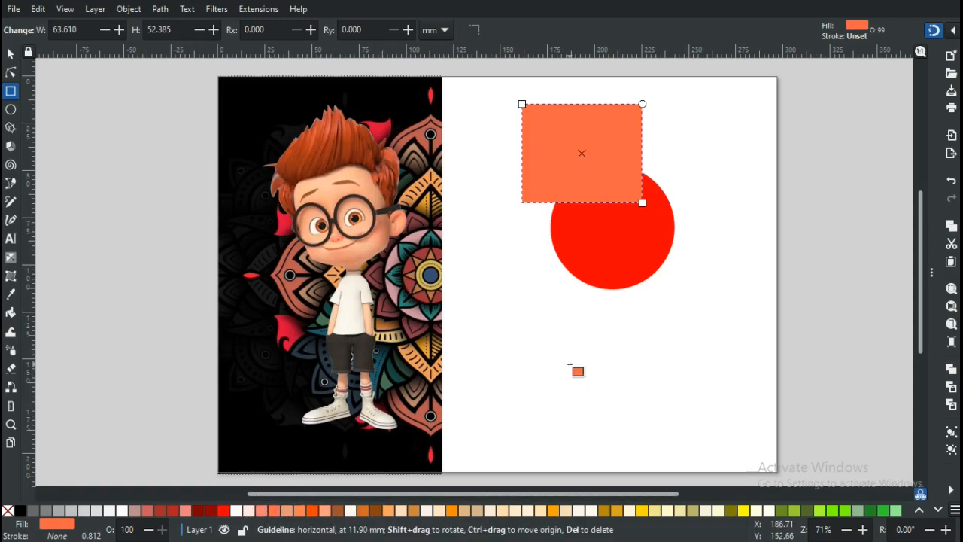
Move the red circle up and right to about X 192 mm, Y 33 mm, keeping it partly under the rectangle
key("s")
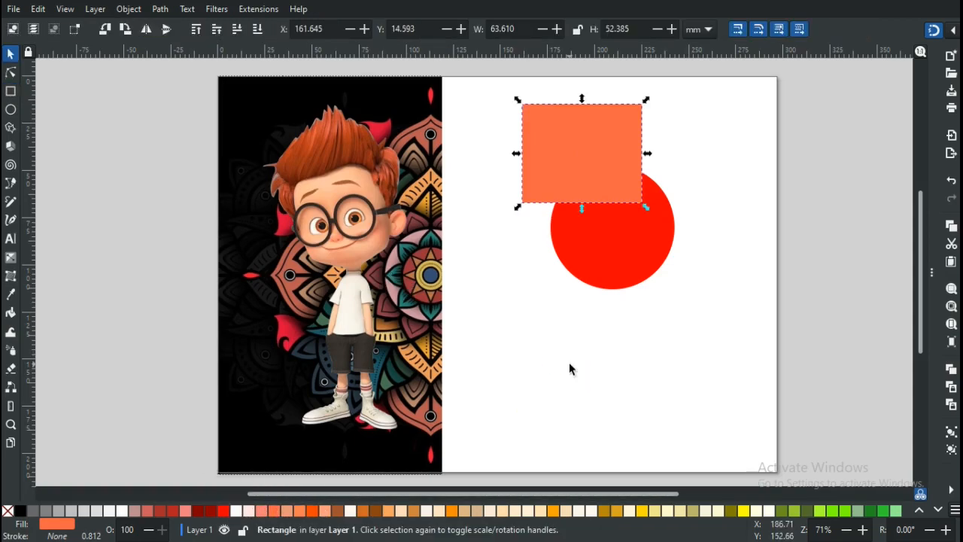
left_click(636, 302)
left_click(604, 227)
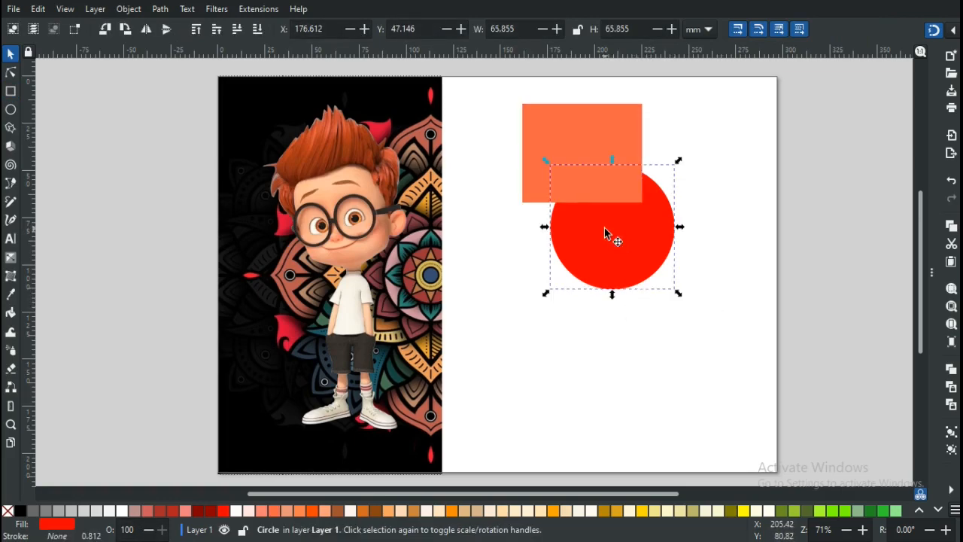
left_click_drag(614, 239, 635, 210)
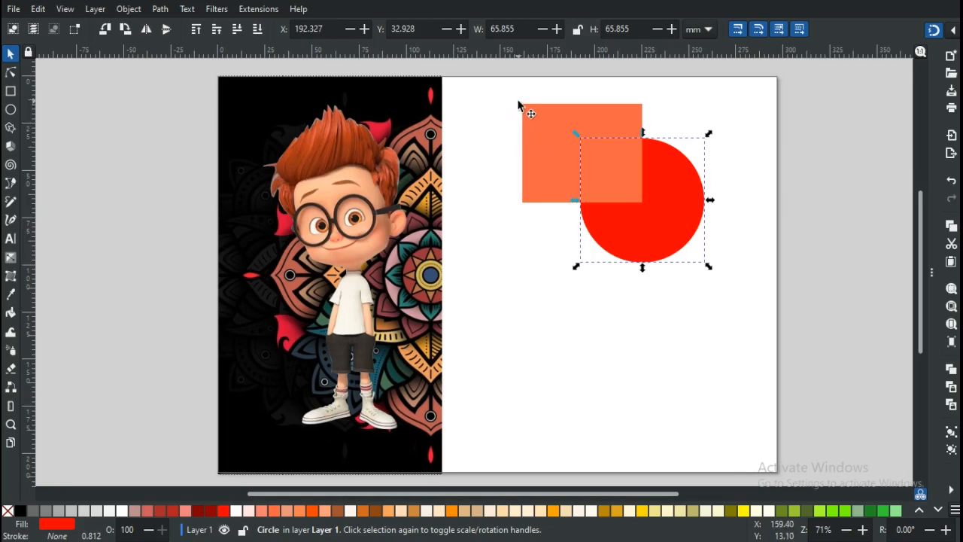
Select the orange rectangle and red circle together and merge them into one shape with Union
left_click(530, 113)
left_click_drag(507, 93, 713, 287)
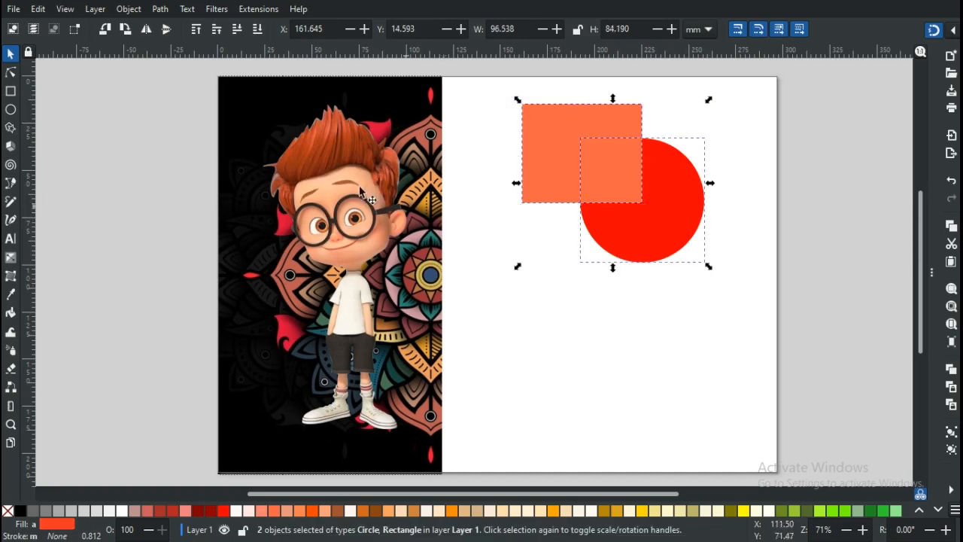
left_click(159, 11)
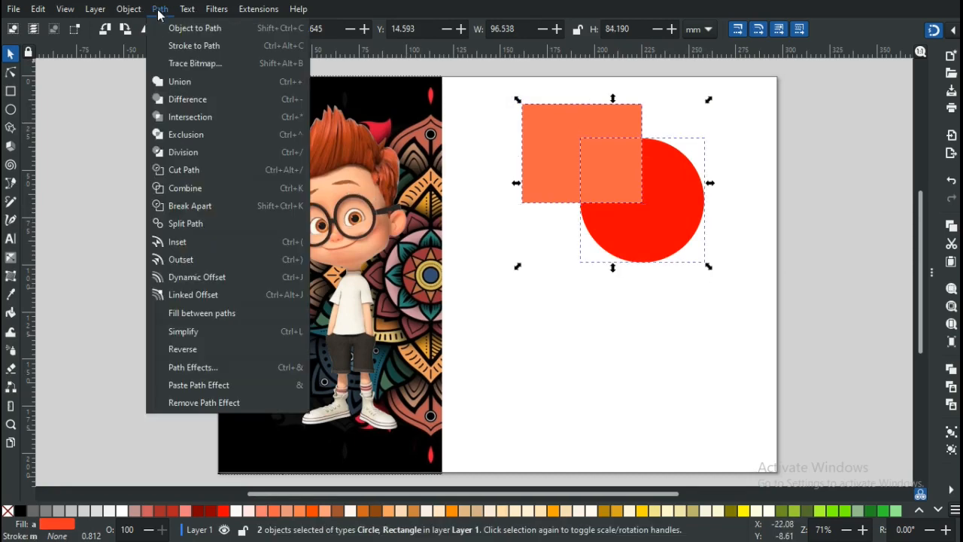
left_click(183, 82)
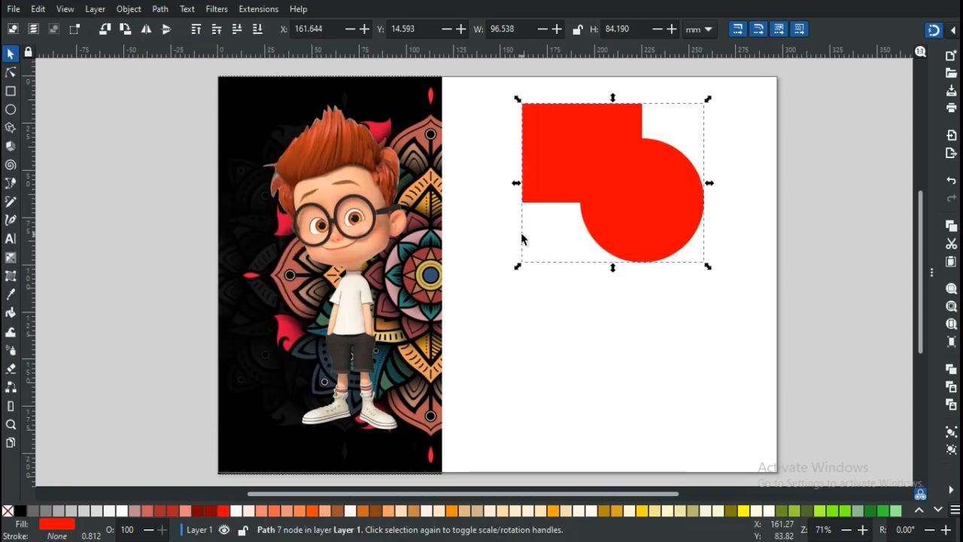
left_click(653, 306)
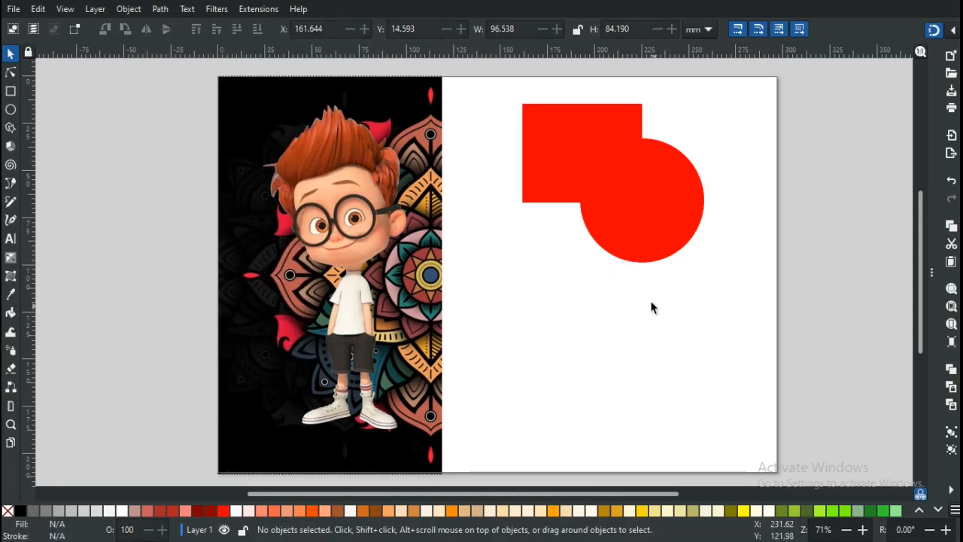
Move the merged shape slightly down to about X 163 mm, Y 22 mm, and display its nodes for editing
left_click(606, 164)
left_click_drag(606, 164, 612, 194)
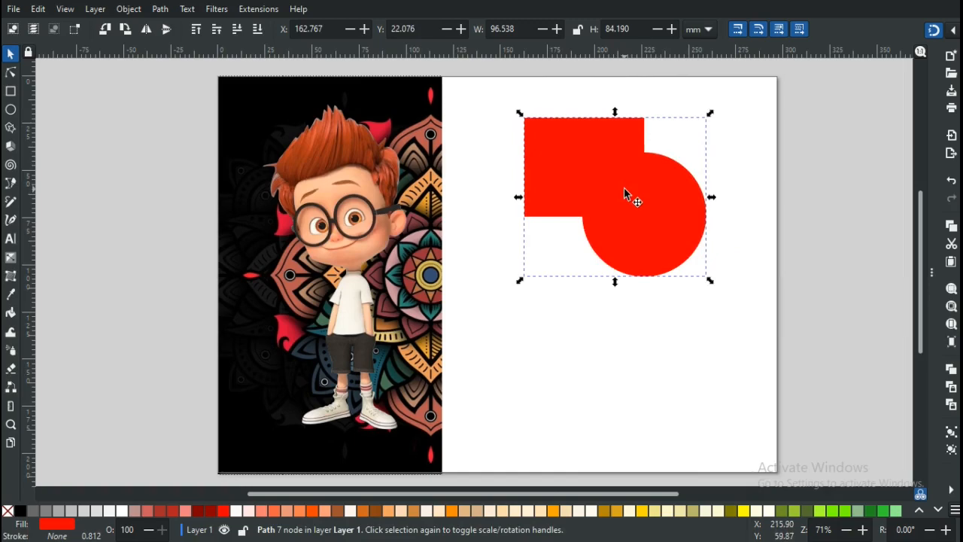
key("n")
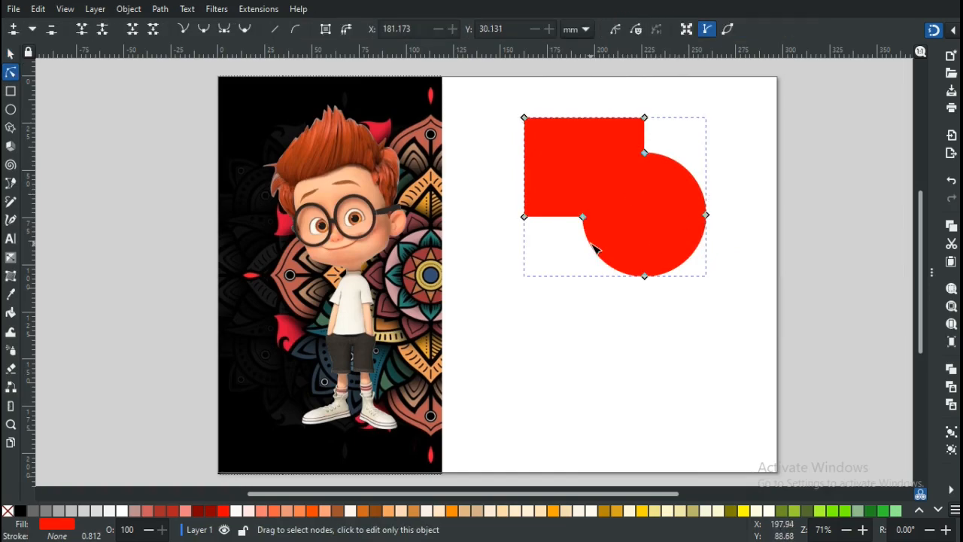
Reshape the merged red shape by moving its lower-left junction node outward, its upper-right junction node up and right, and the rectangle's upper-right corner down
left_click_drag(583, 218, 572, 249)
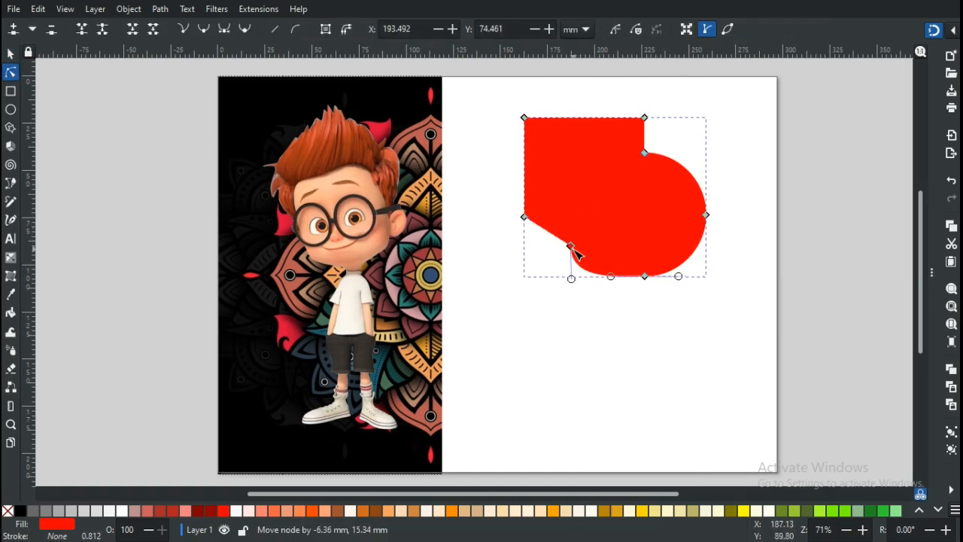
left_click_drag(644, 155, 715, 112)
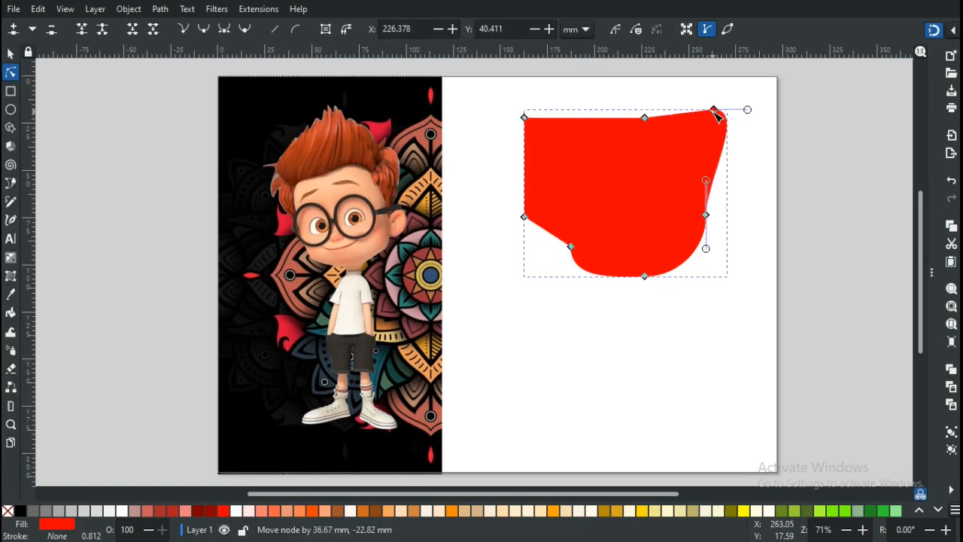
left_click_drag(646, 119, 647, 179)
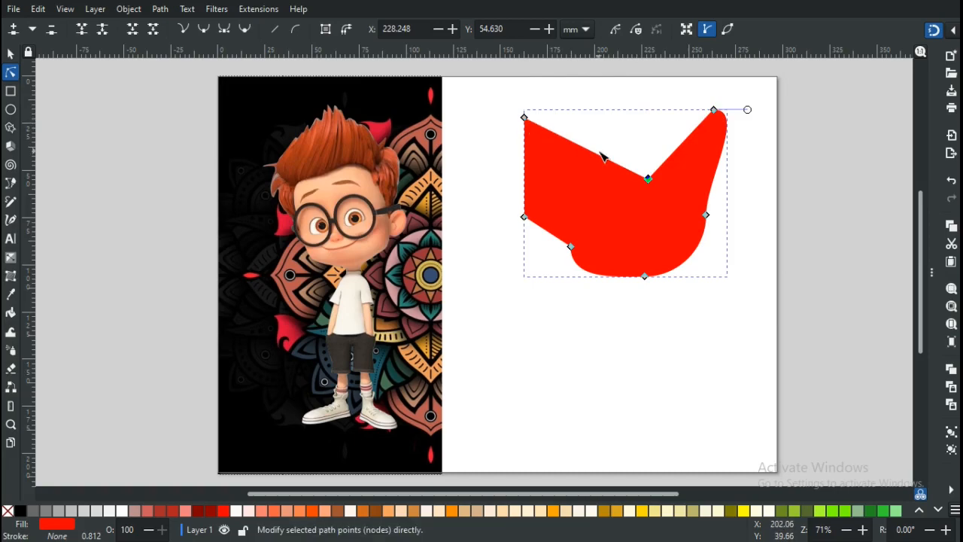
Undo the node edits, the last move and the Union of the orange rectangle and red circle
key("z")
key("ctrl+z")
key("ctrl+z")
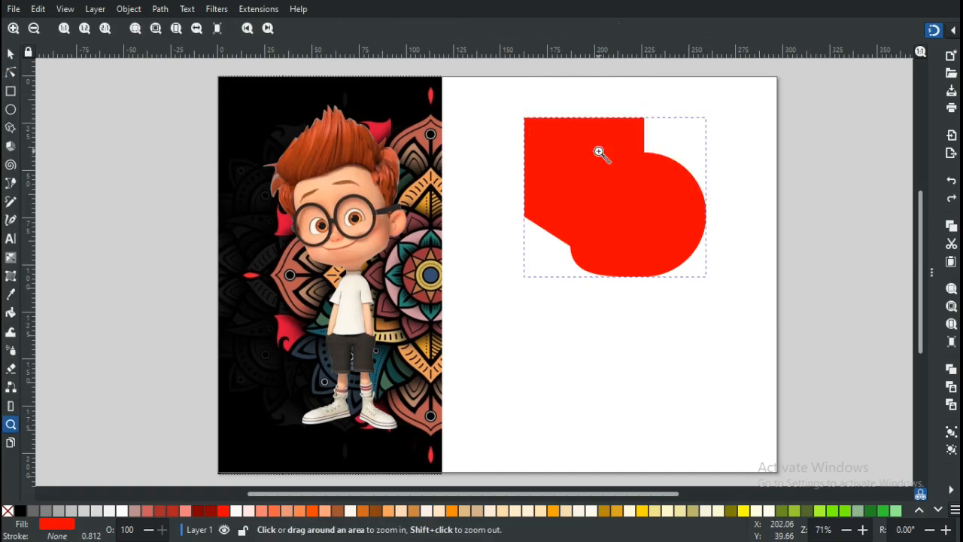
key("ctrl+z")
key("ctrl+z")
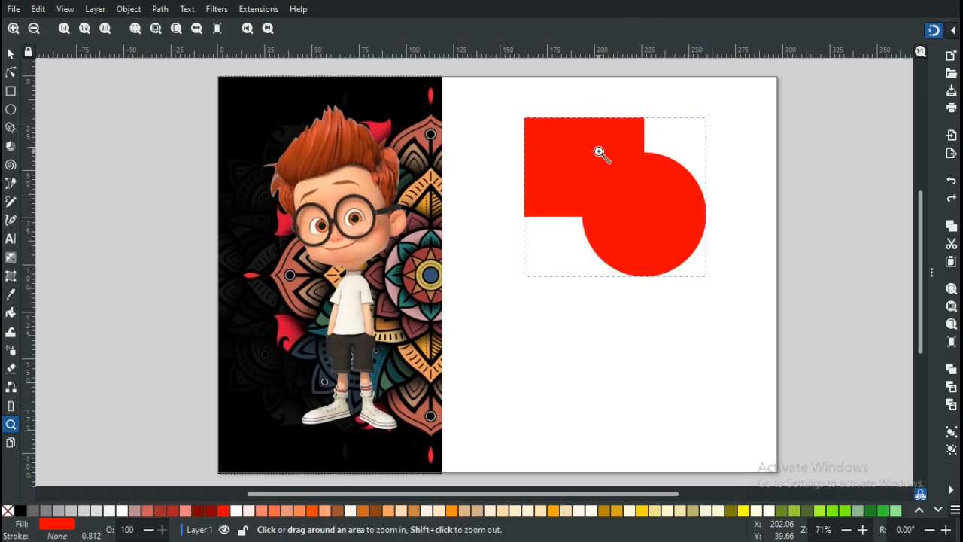
key("ctrl+z")
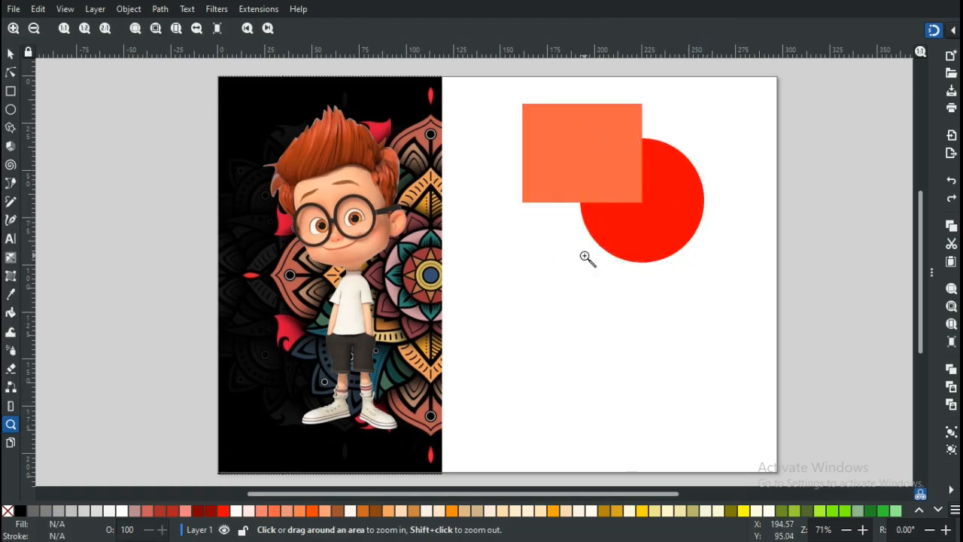
Select the orange rectangle and red circle together and cut the rectangle out of the circle with Difference
left_click(159, 10)
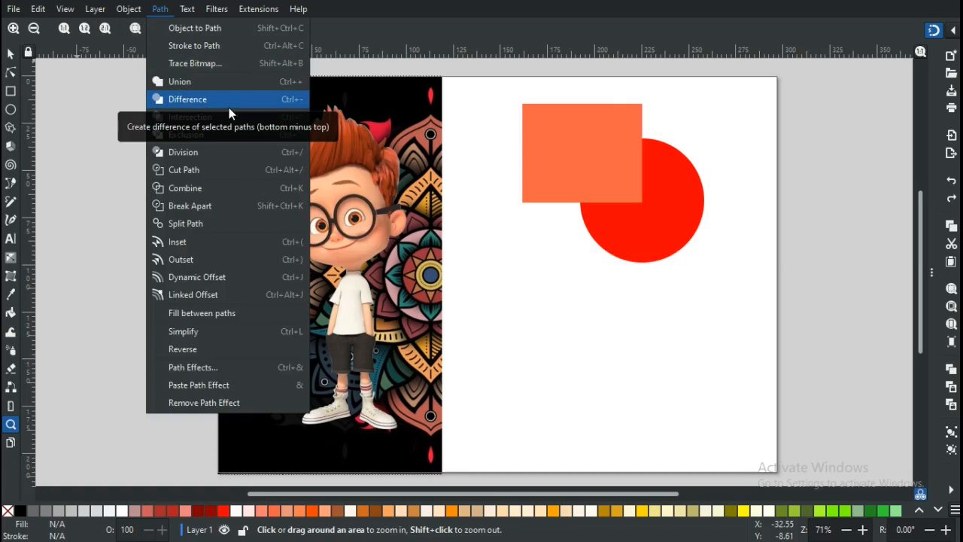
left_click(196, 102)
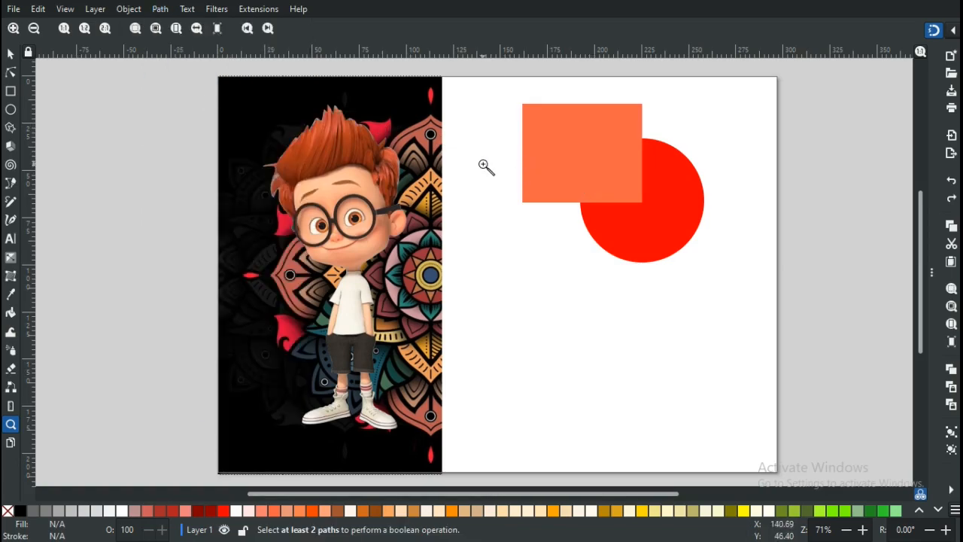
left_click(11, 56)
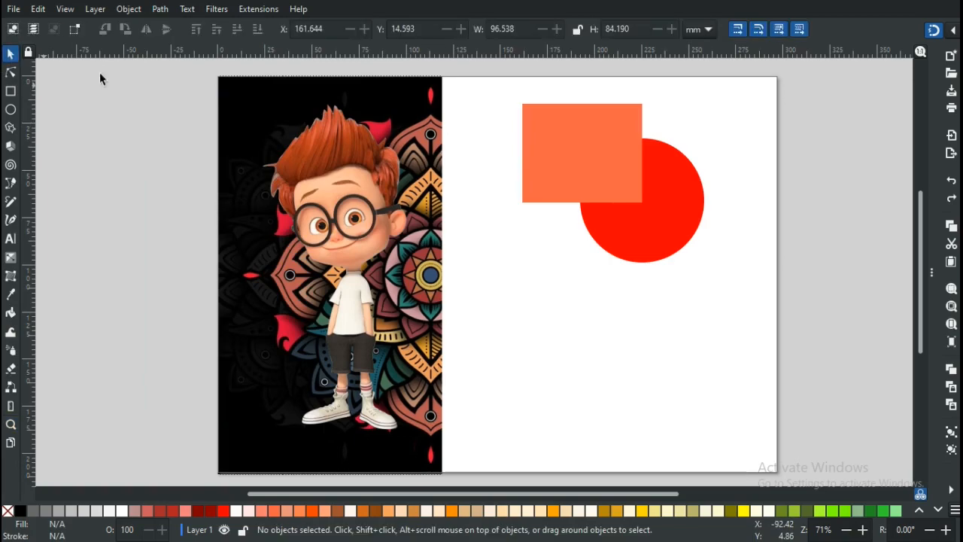
left_click_drag(508, 88, 749, 294)
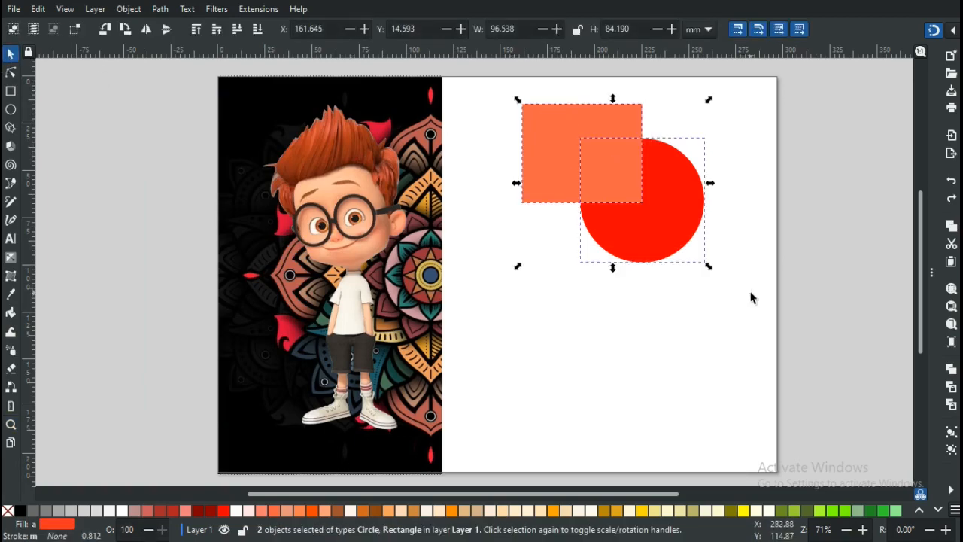
left_click(160, 9)
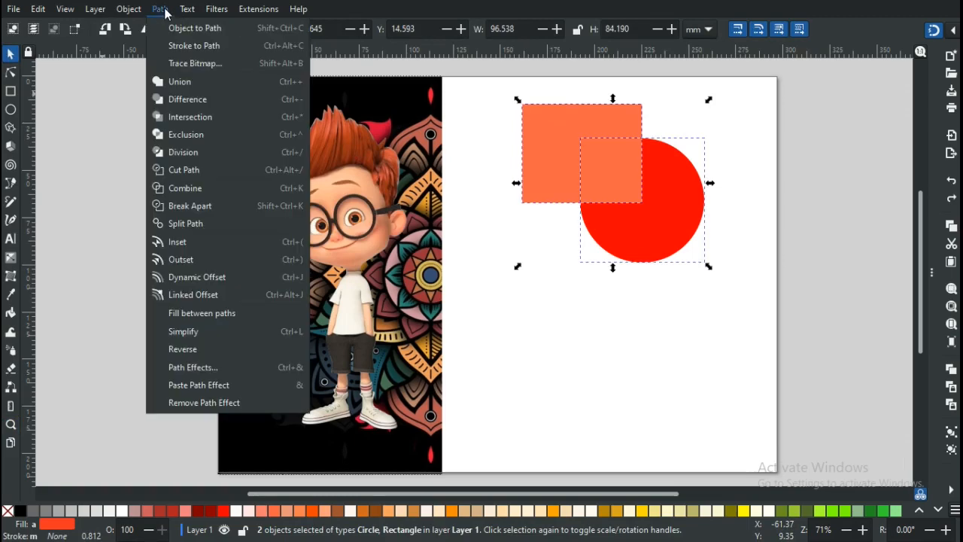
left_click(190, 101)
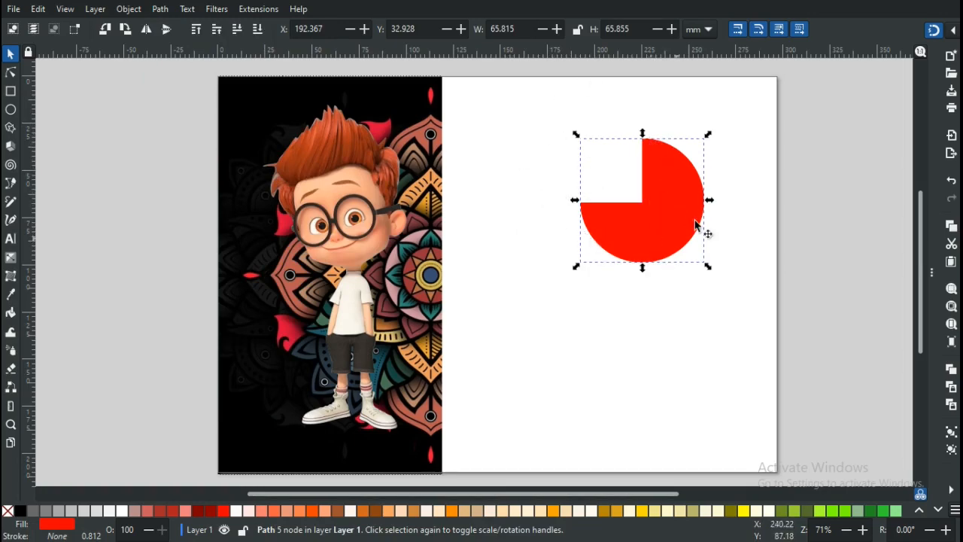
left_click(599, 315)
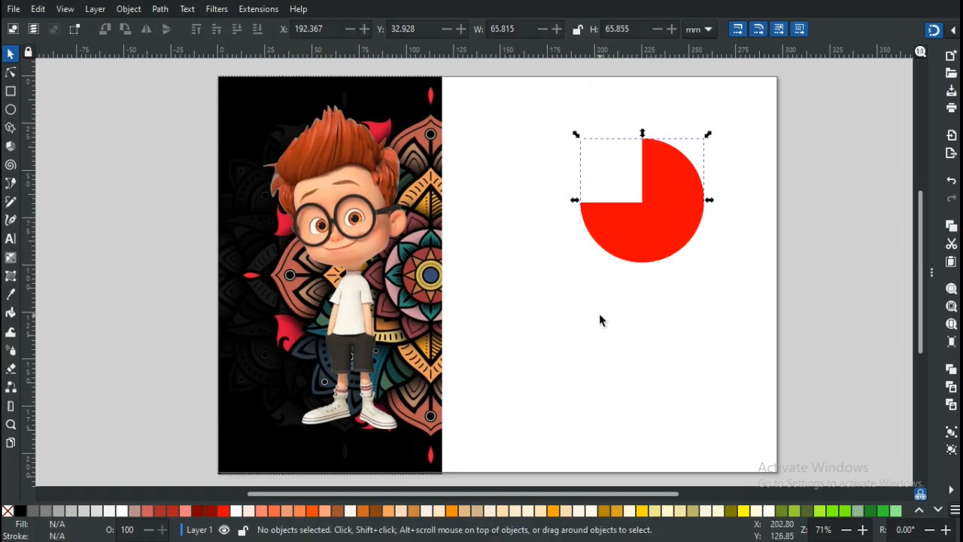
Move the cut circle up to about X 164 mm, Y -2 mm, and draw an orange rectangle about 52 by 52 mm below it
left_click(645, 225)
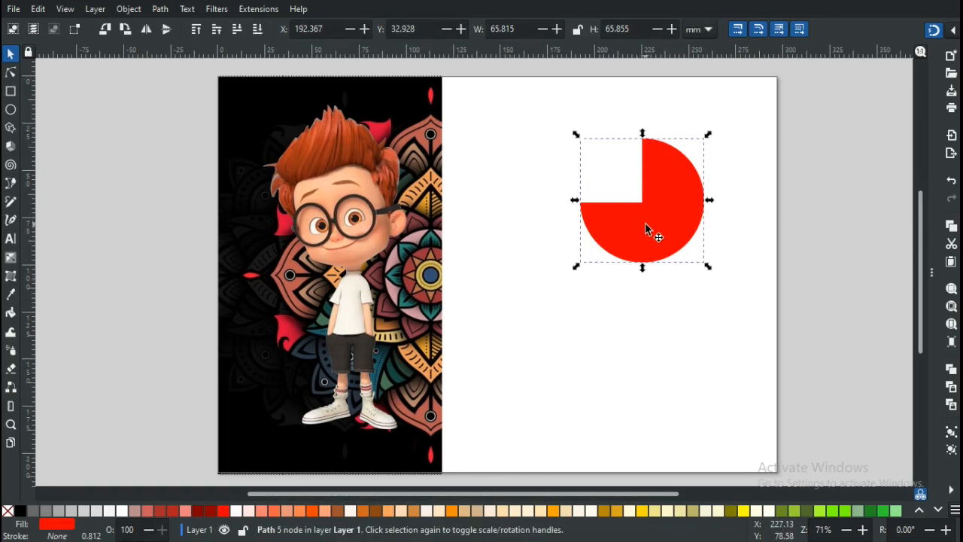
left_click_drag(648, 228, 585, 152)
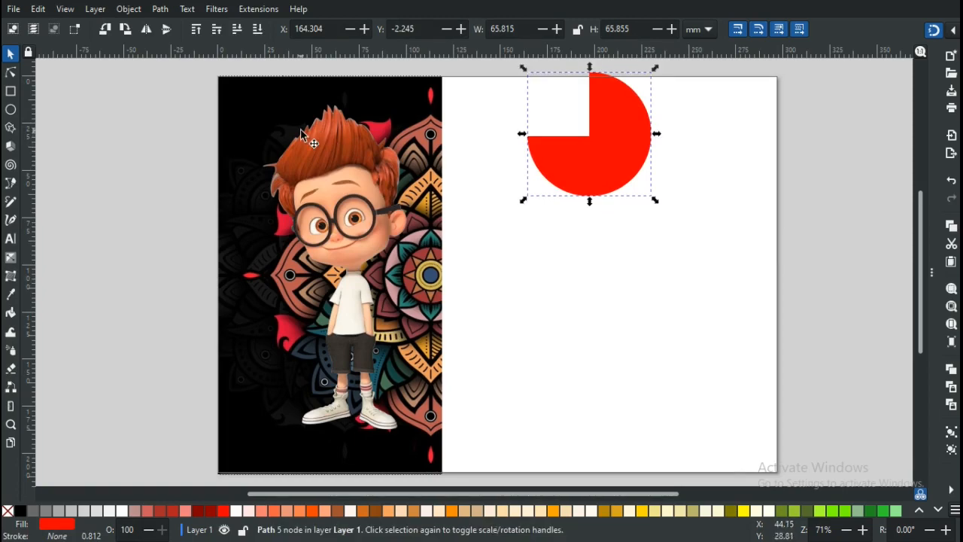
left_click(12, 91)
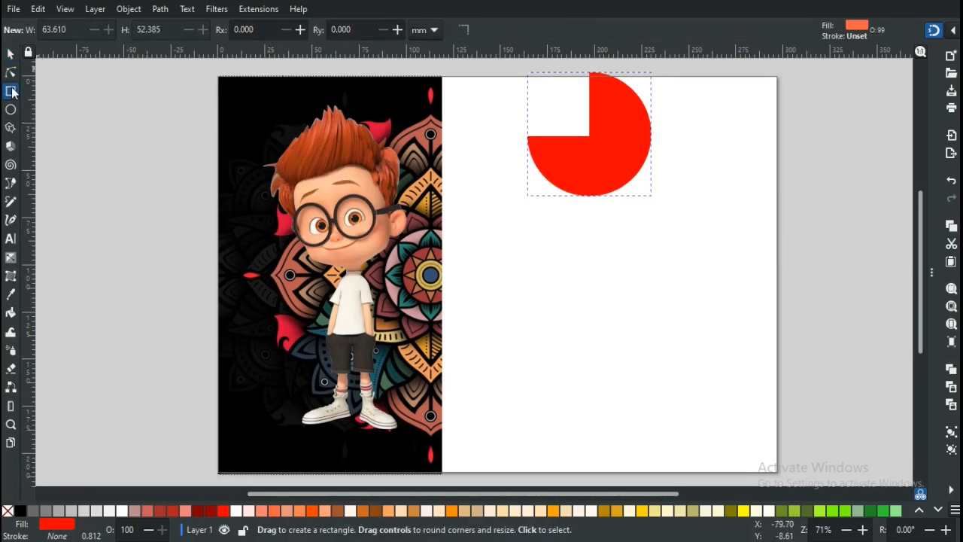
mouse_move(508, 246)
left_mouse_down()
mouse_move(583, 339)
mouse_move(607, 342)
left_mouse_up()
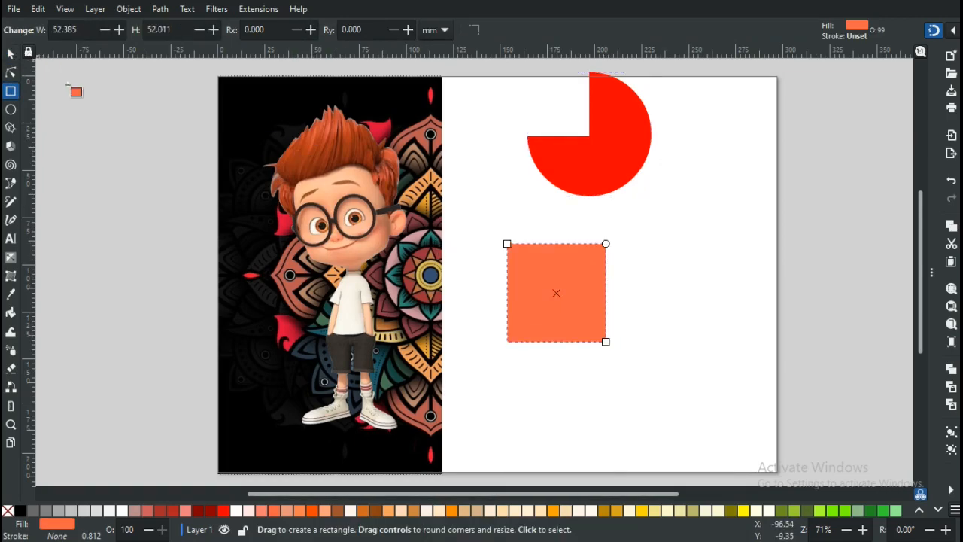
Move the cut red circle down to about X 167 mm, Y 47 mm, so it partly overlaps the orange rectangle
key("s")
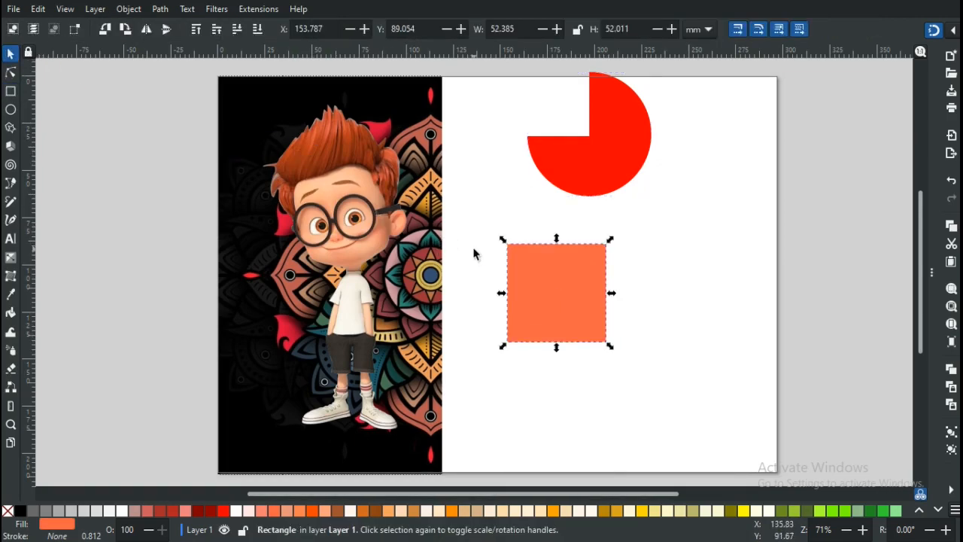
left_click(600, 184)
left_click(612, 148)
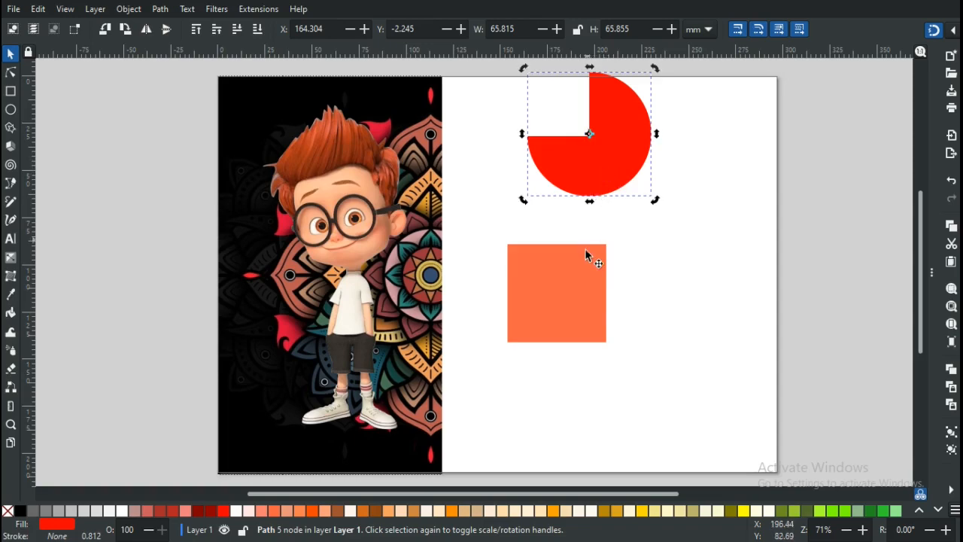
left_click_drag(613, 164, 607, 251)
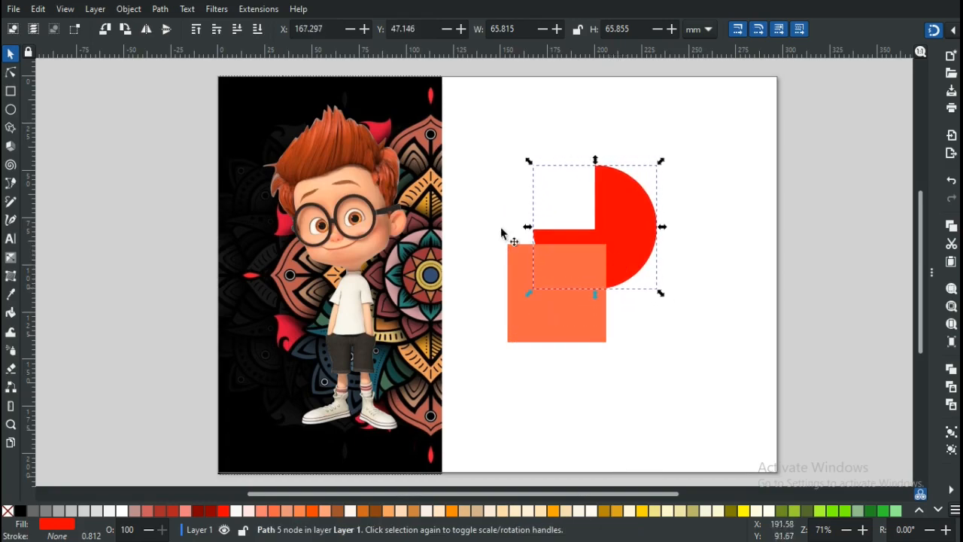
left_click(522, 189)
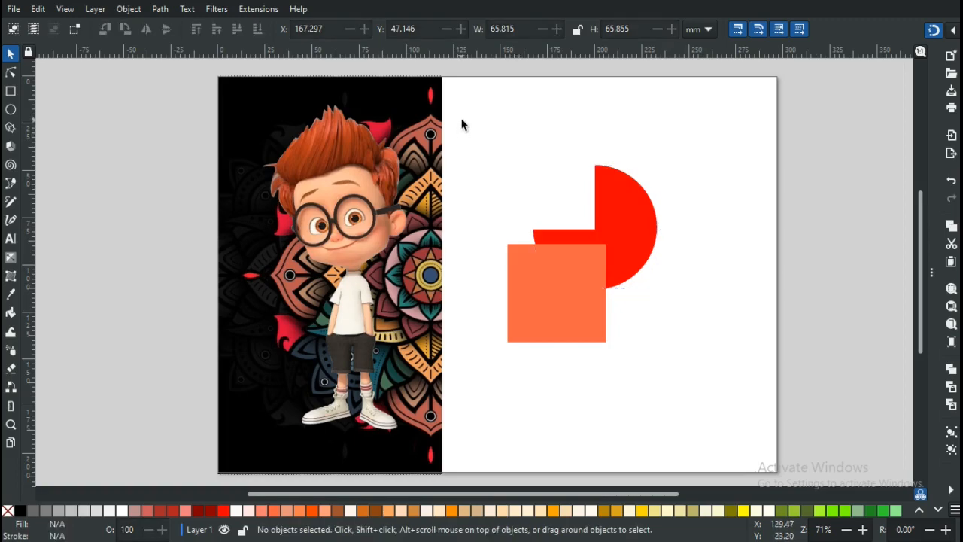
Select the cut circle and orange rectangle together and keep only their overlapping area with Intersection
left_click_drag(462, 125, 681, 371)
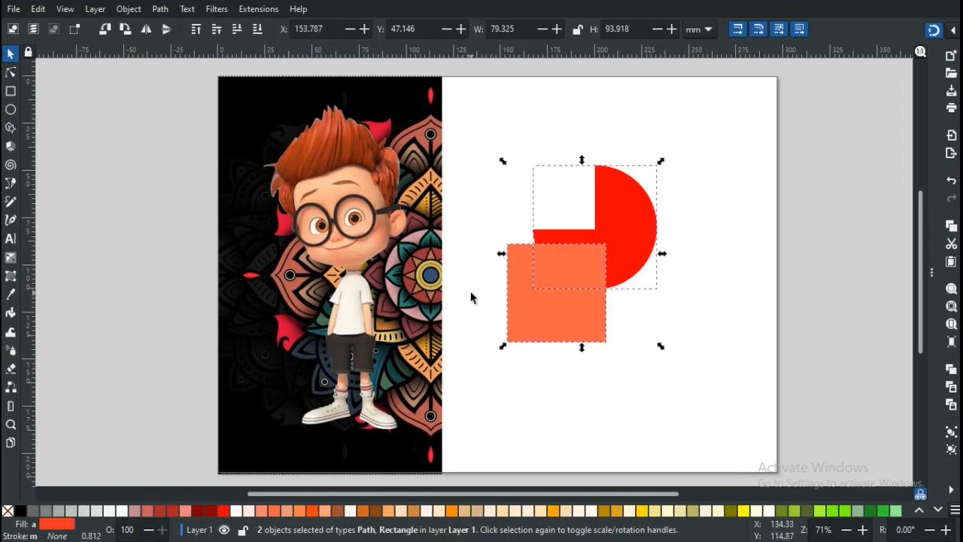
left_click(160, 9)
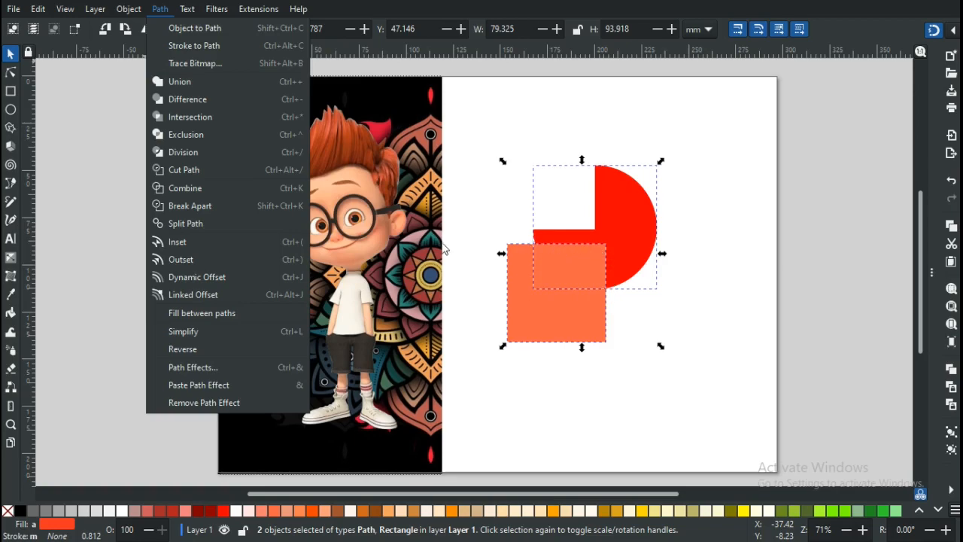
key("Escape")
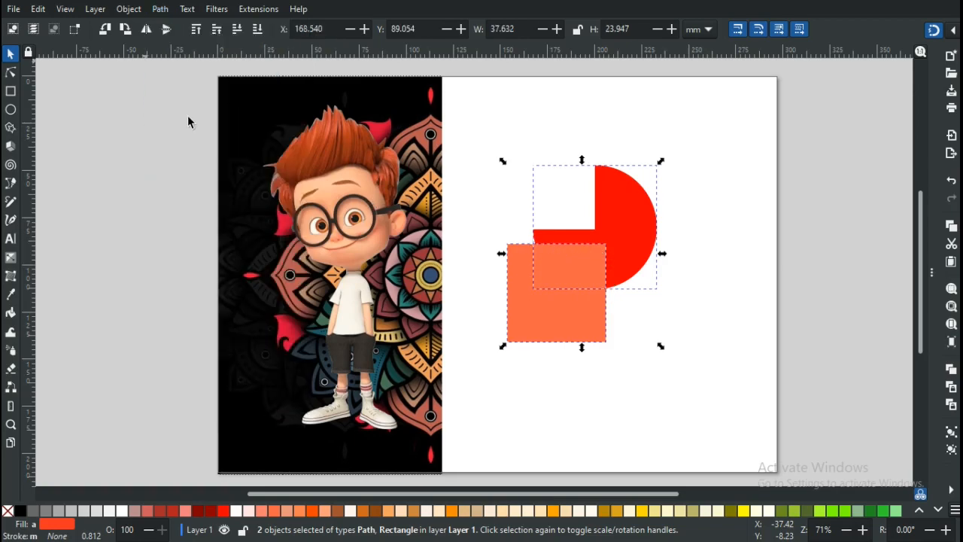
key("ctrl+asterisk")
left_click(569, 364)
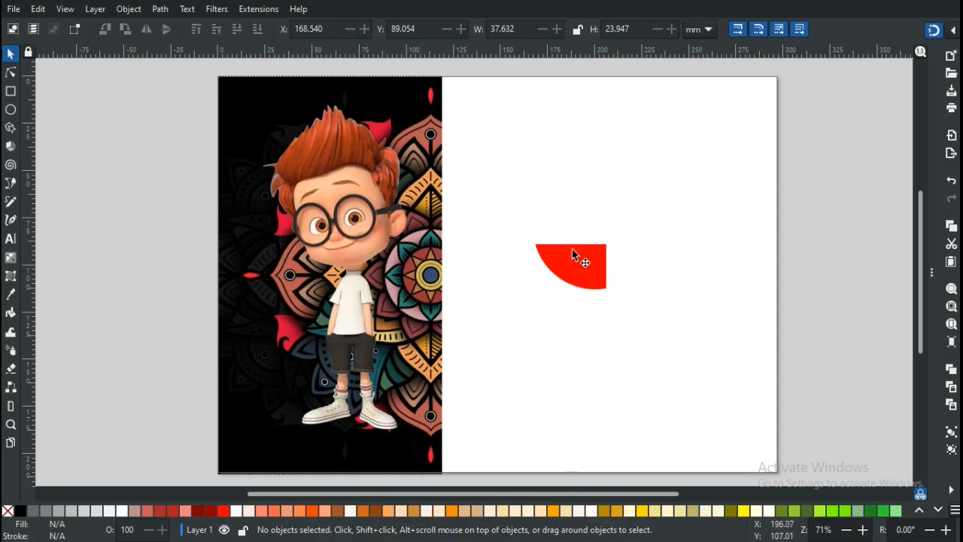
left_click(572, 268)
left_click(537, 151)
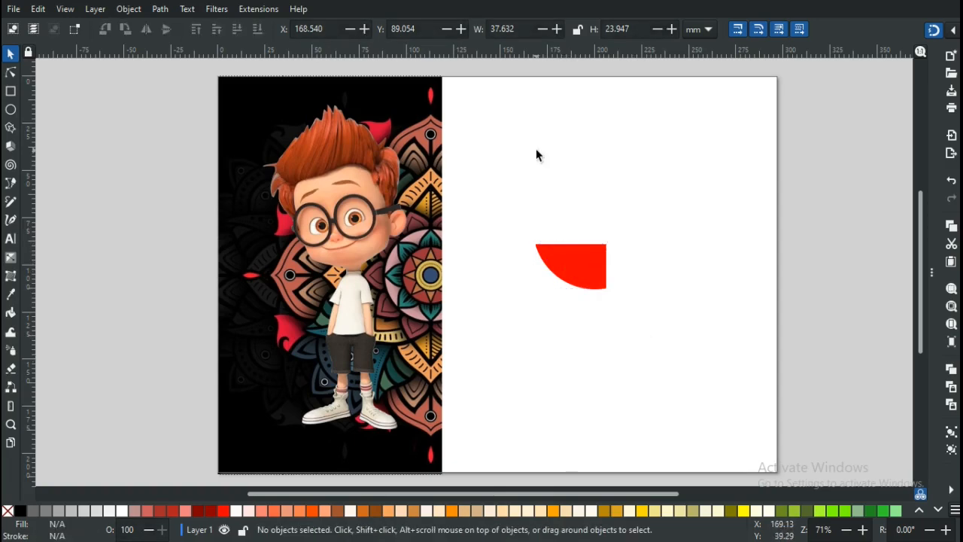
Draw an orange ellipse with radii of about 31 and 32 mm above the red piece and reduce it to a pie segment ending at about 63°
left_click(160, 9)
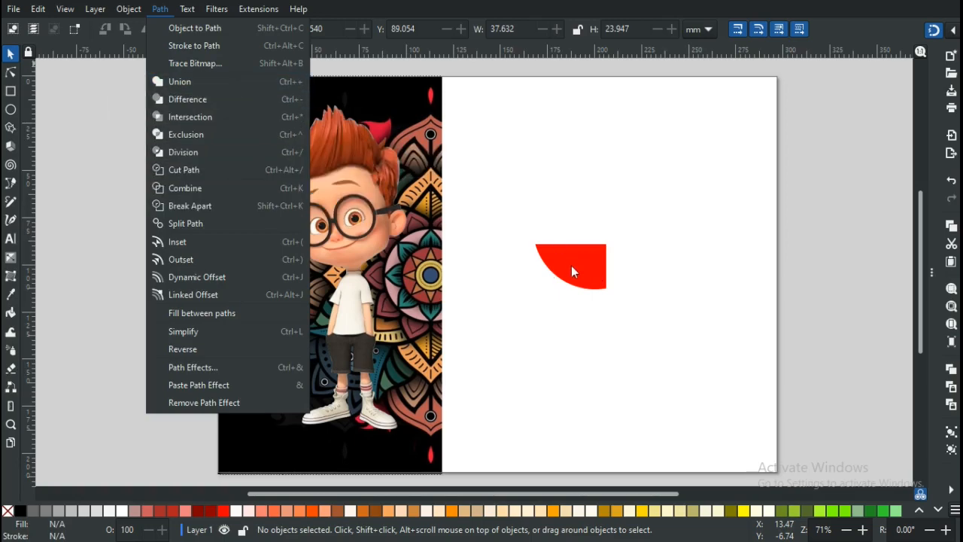
left_click(13, 114)
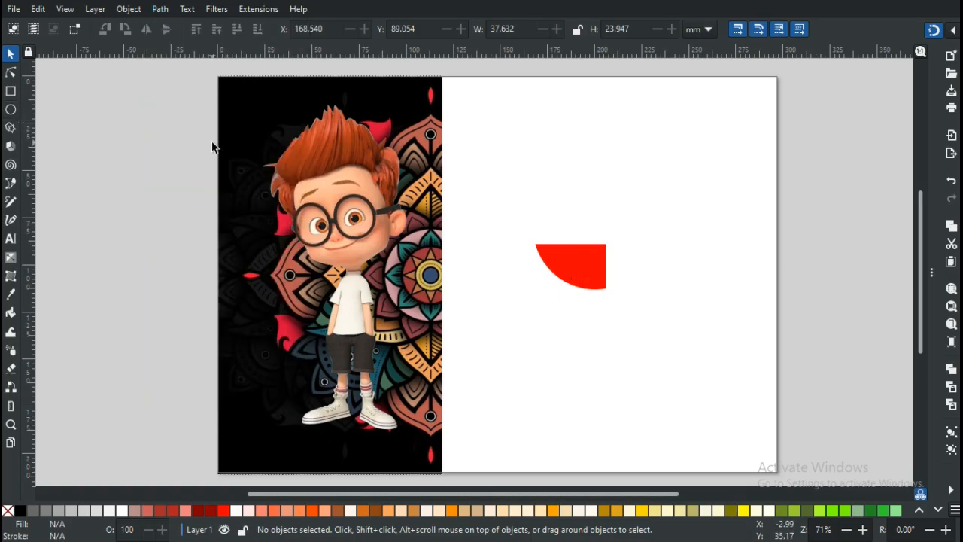
left_click(12, 112)
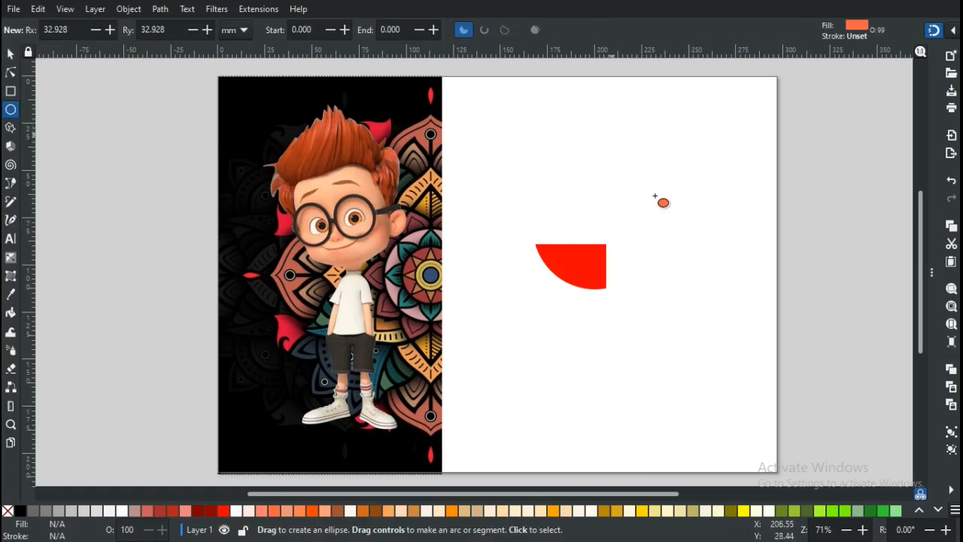
left_click_drag(655, 196, 722, 248)
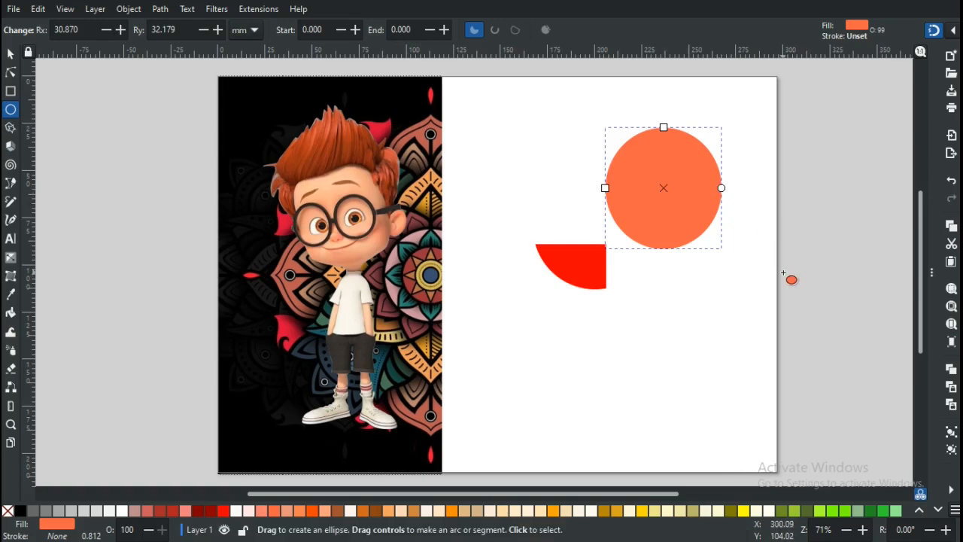
key("s")
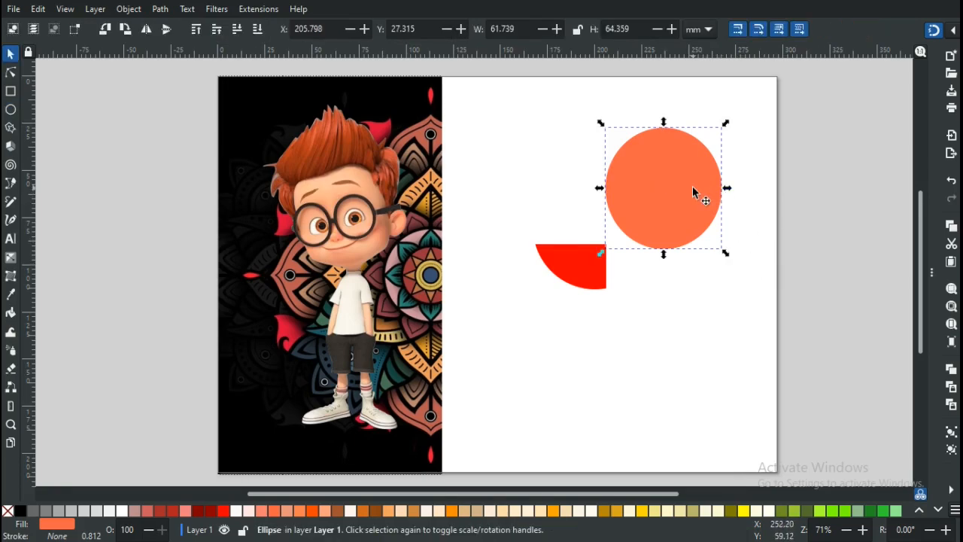
key("e")
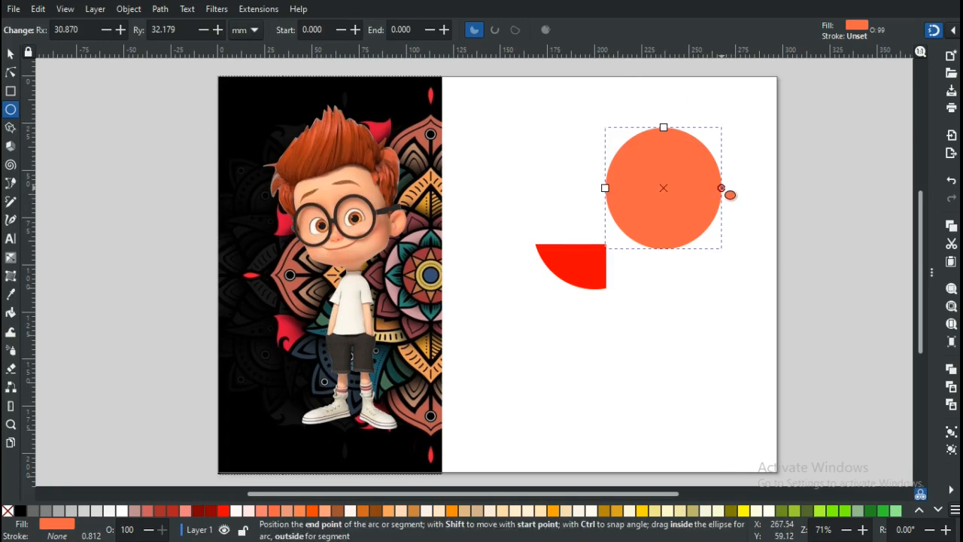
left_click_drag(730, 194, 719, 301)
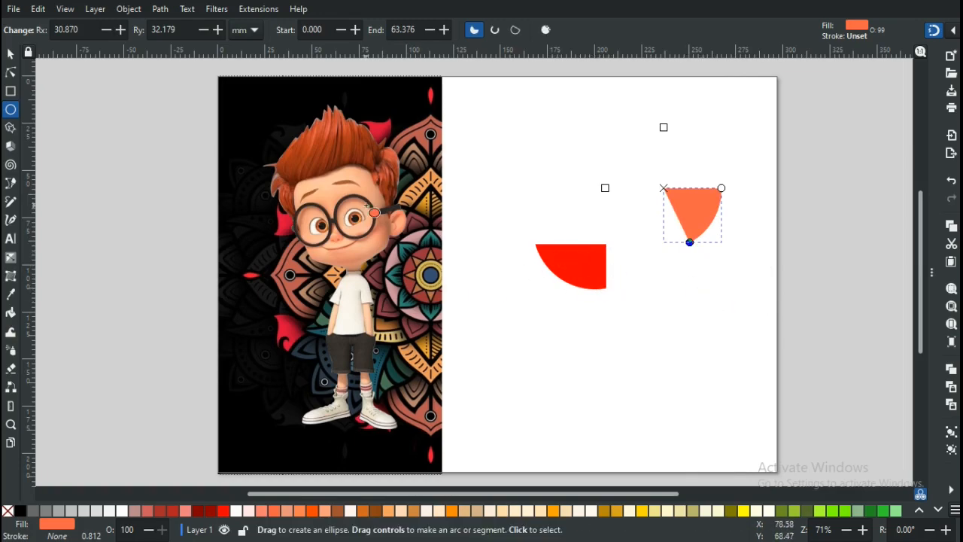
left_click(161, 9)
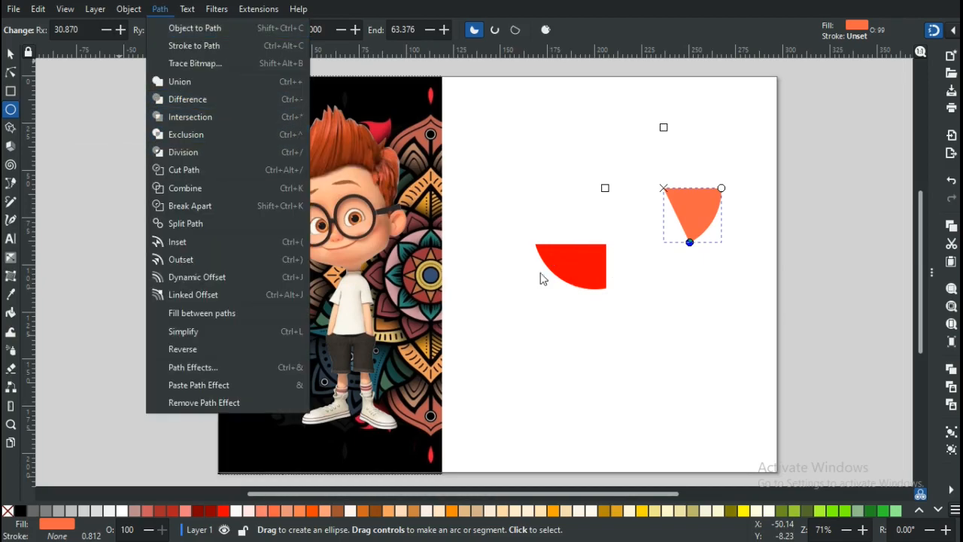
left_click(606, 271)
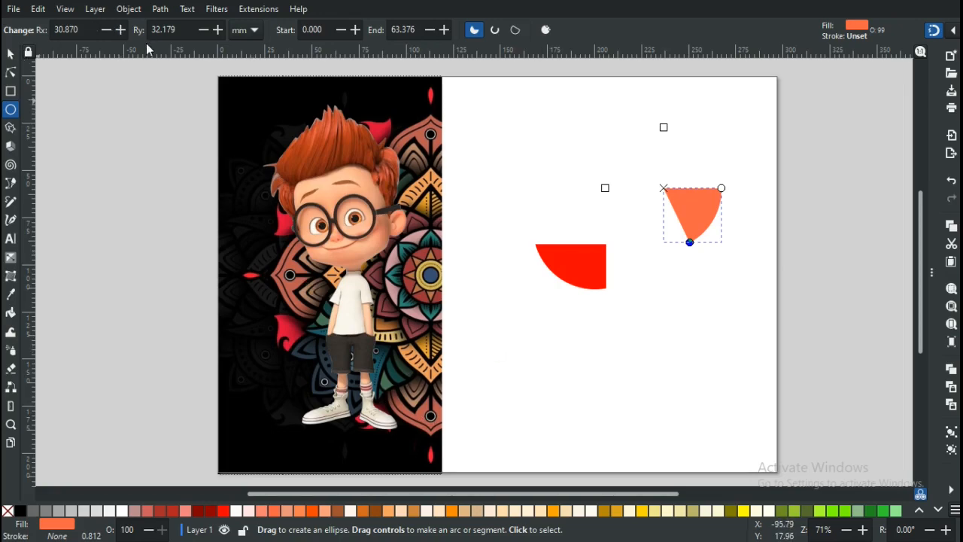
left_click(216, 9)
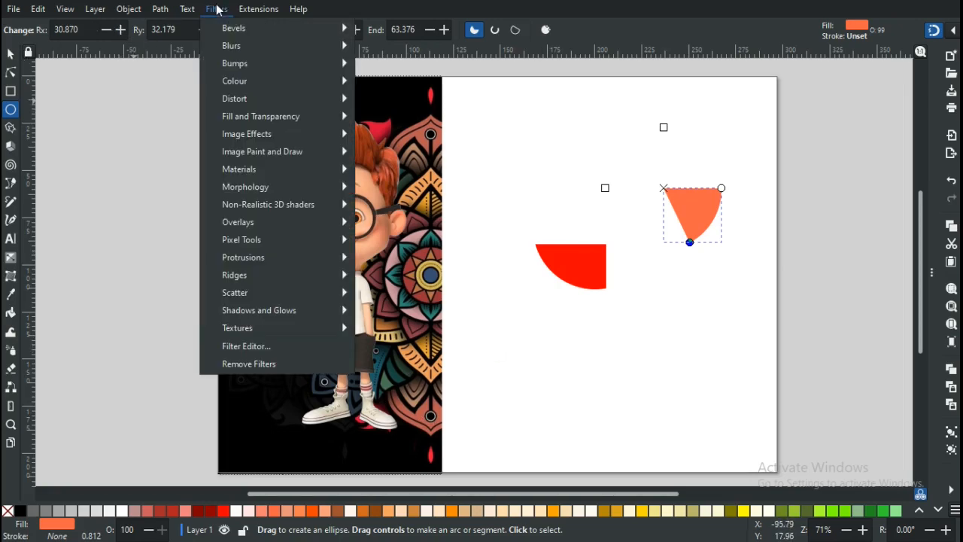
mouse_move(187, 9)
left_click(129, 228)
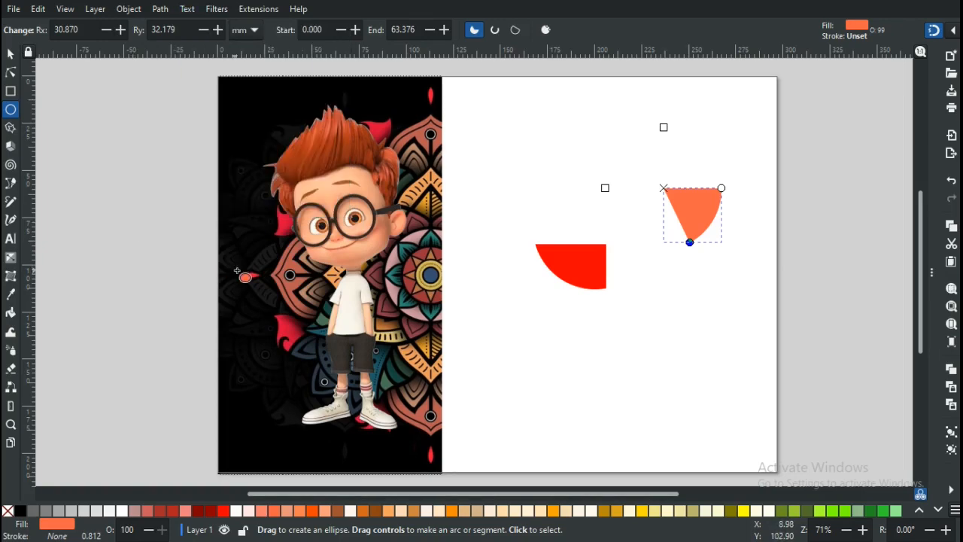